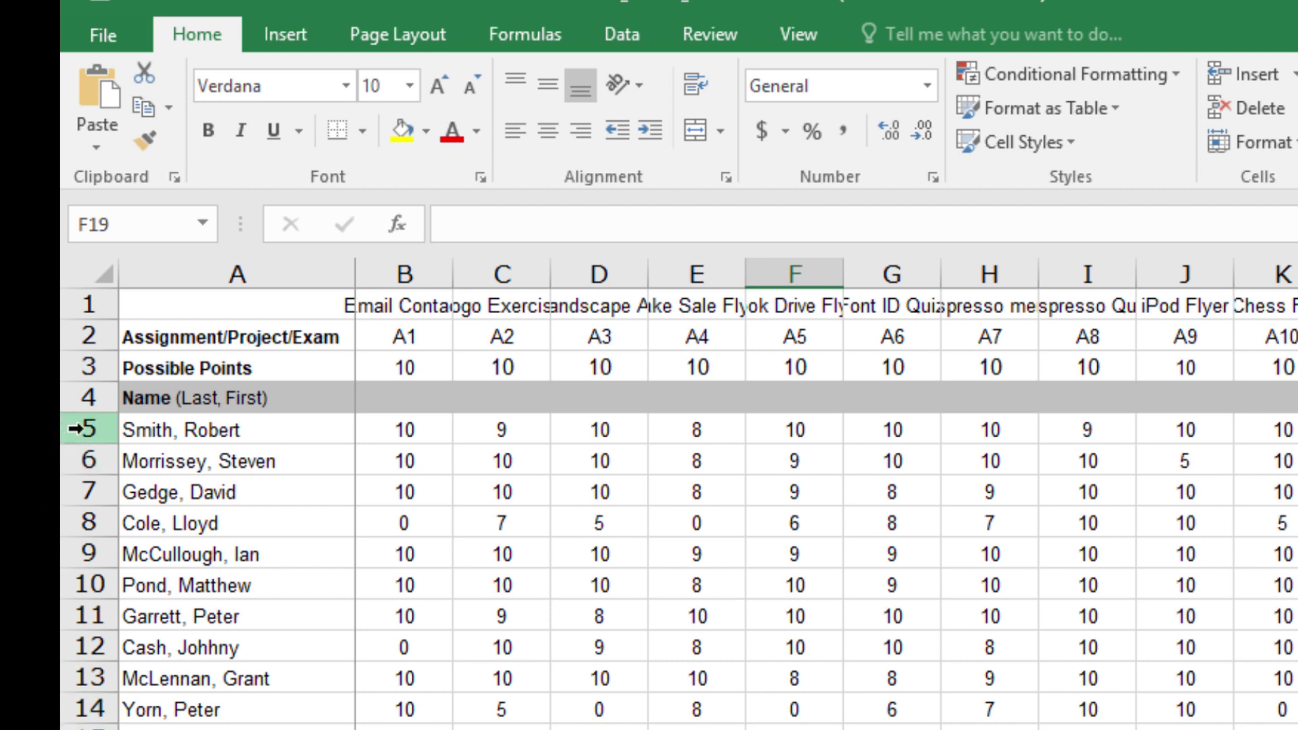
Step: Sort the ten student score rows A to Z by name, then begin editing the first name cell
{"action": "left_click_drag", "start_coordinate": [74, 428], "coordinate": [78, 696]}
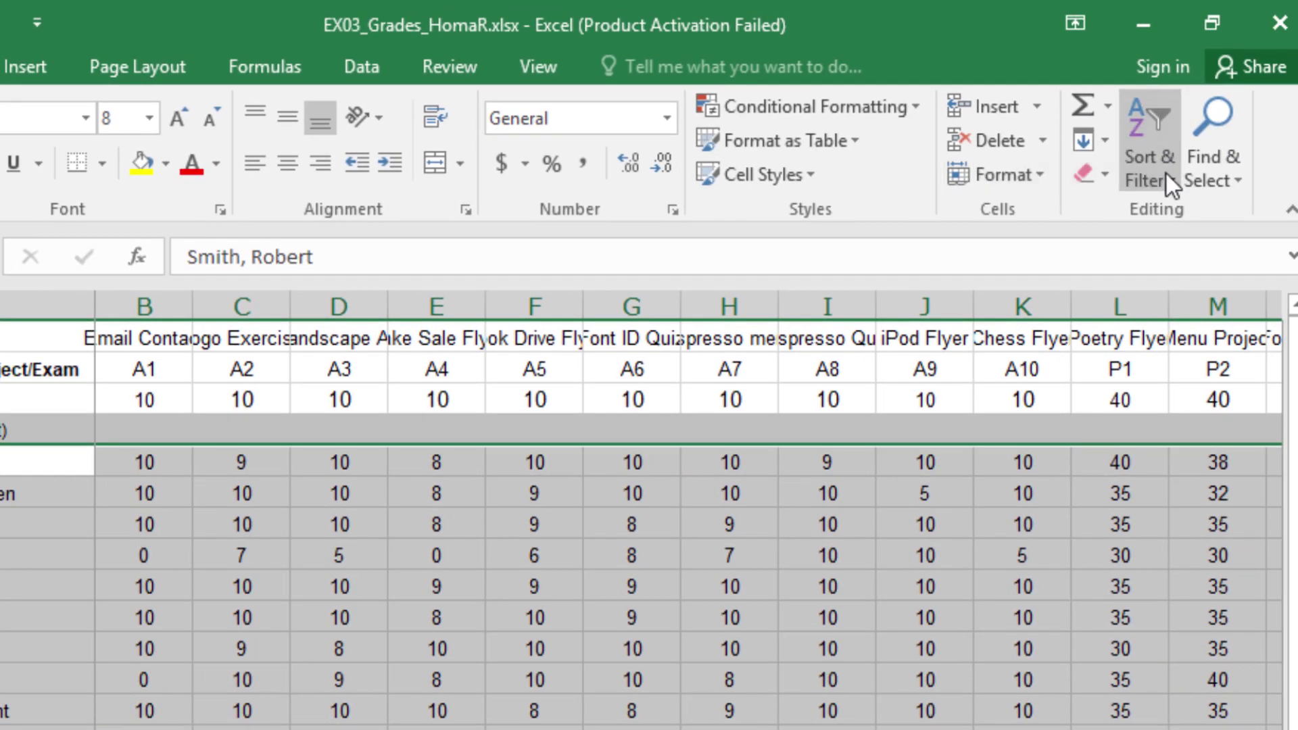
{"action": "left_click", "coordinate": [1166, 178]}
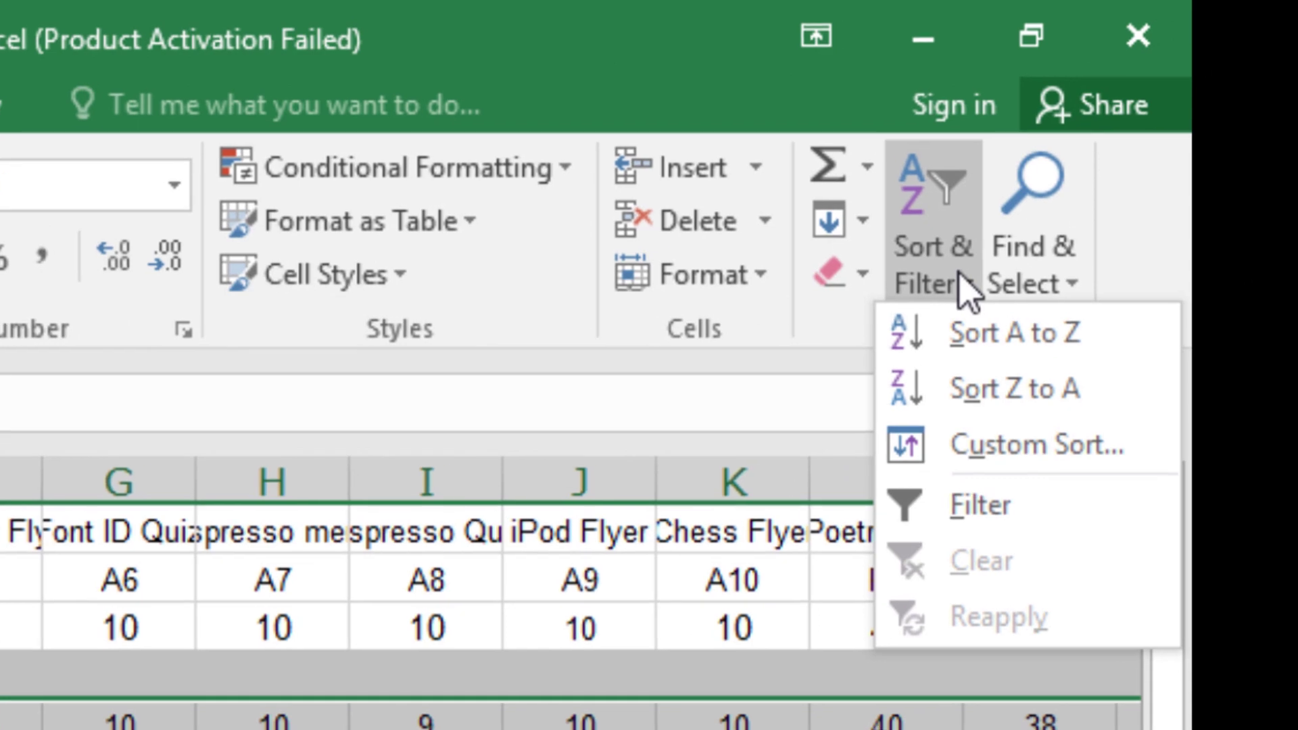
{"action": "left_click", "coordinate": [932, 338]}
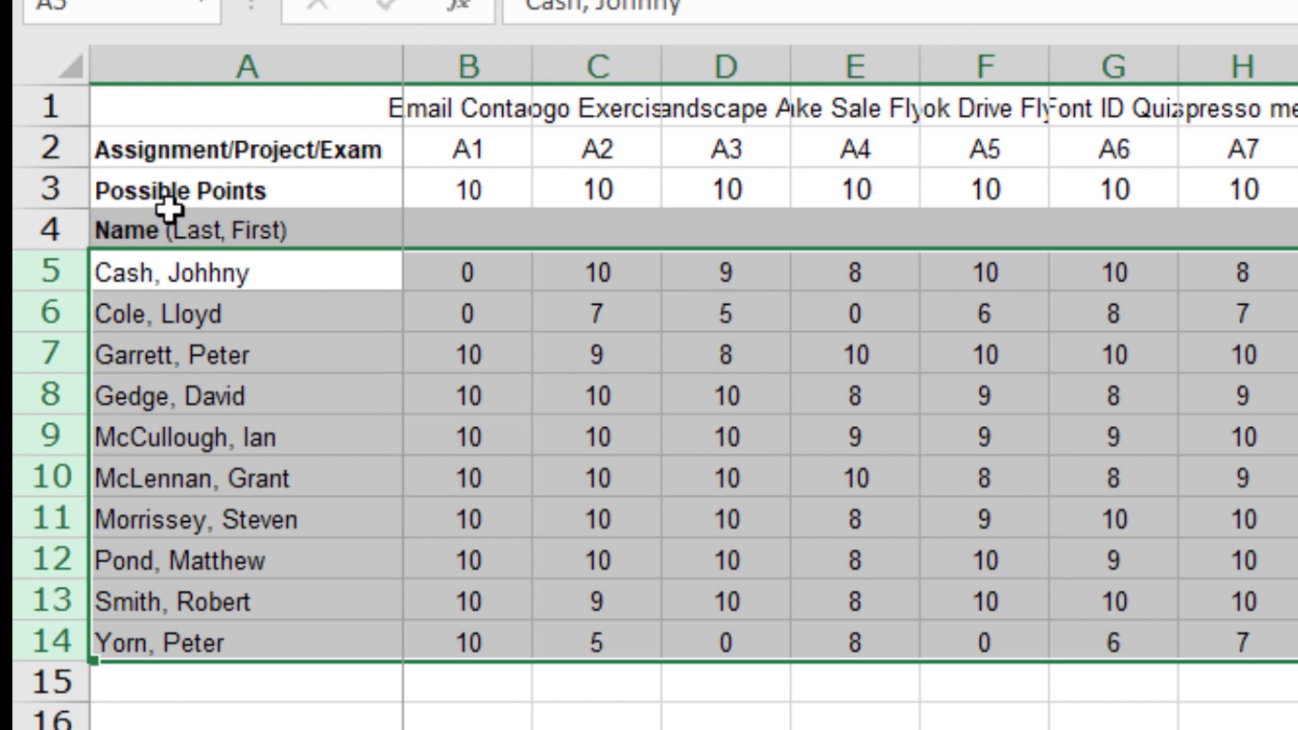
{"action": "left_click", "coordinate": [211, 277]}
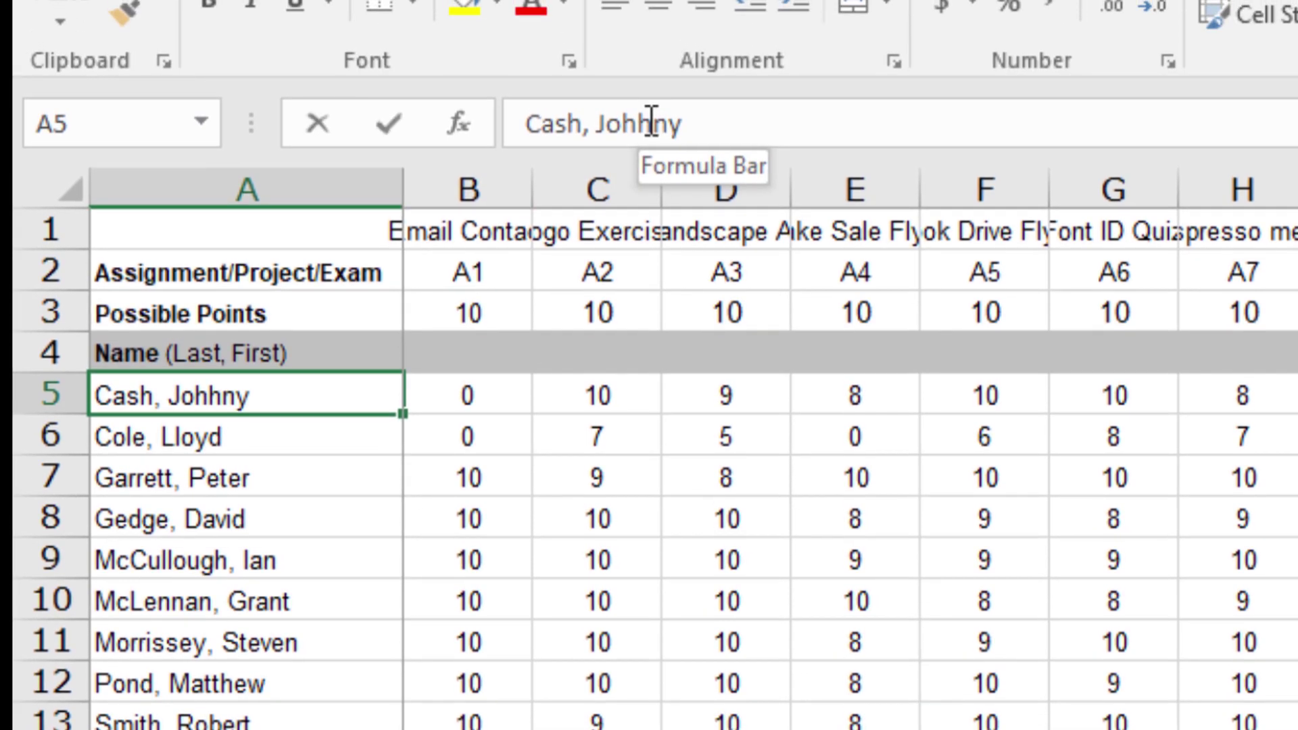
{"action": "left_click", "coordinate": [651, 123]}
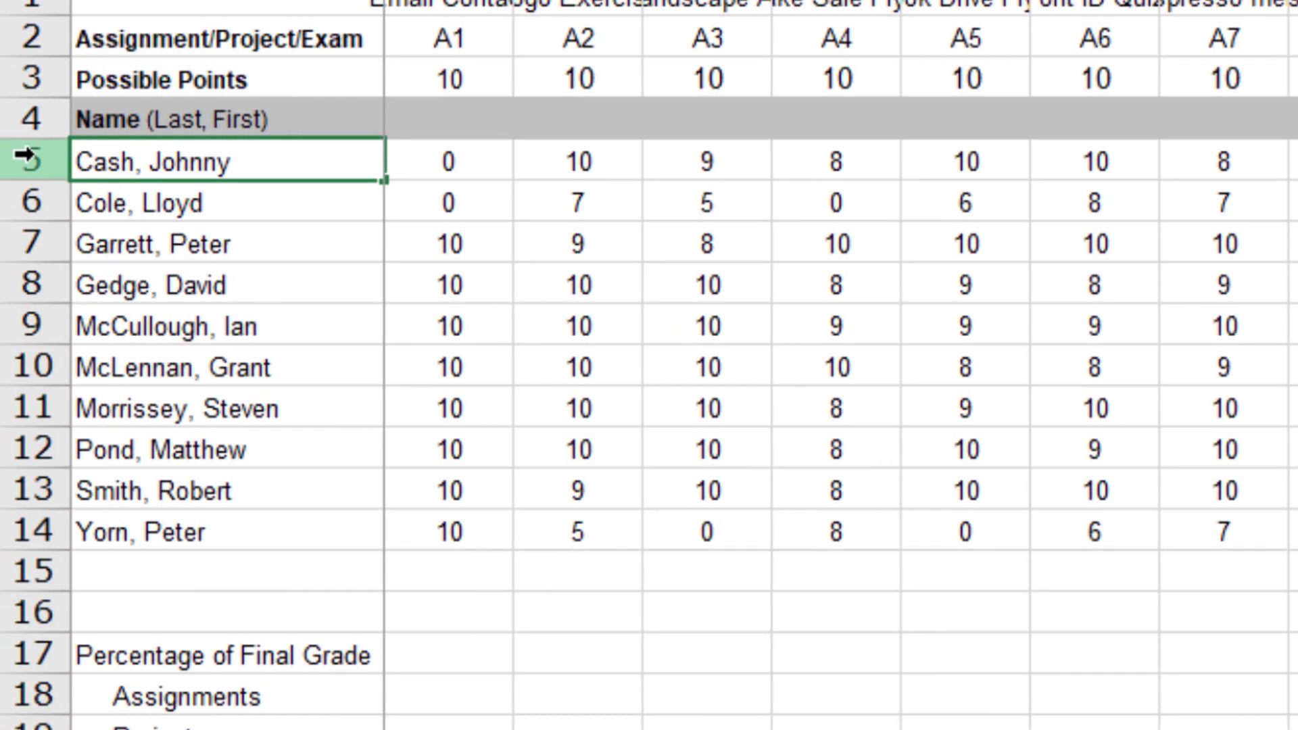
Step: Set rows 5 through 14 to a row height of 16 points
{"action": "left_click_drag", "start_coordinate": [25, 157], "coordinate": [31, 525]}
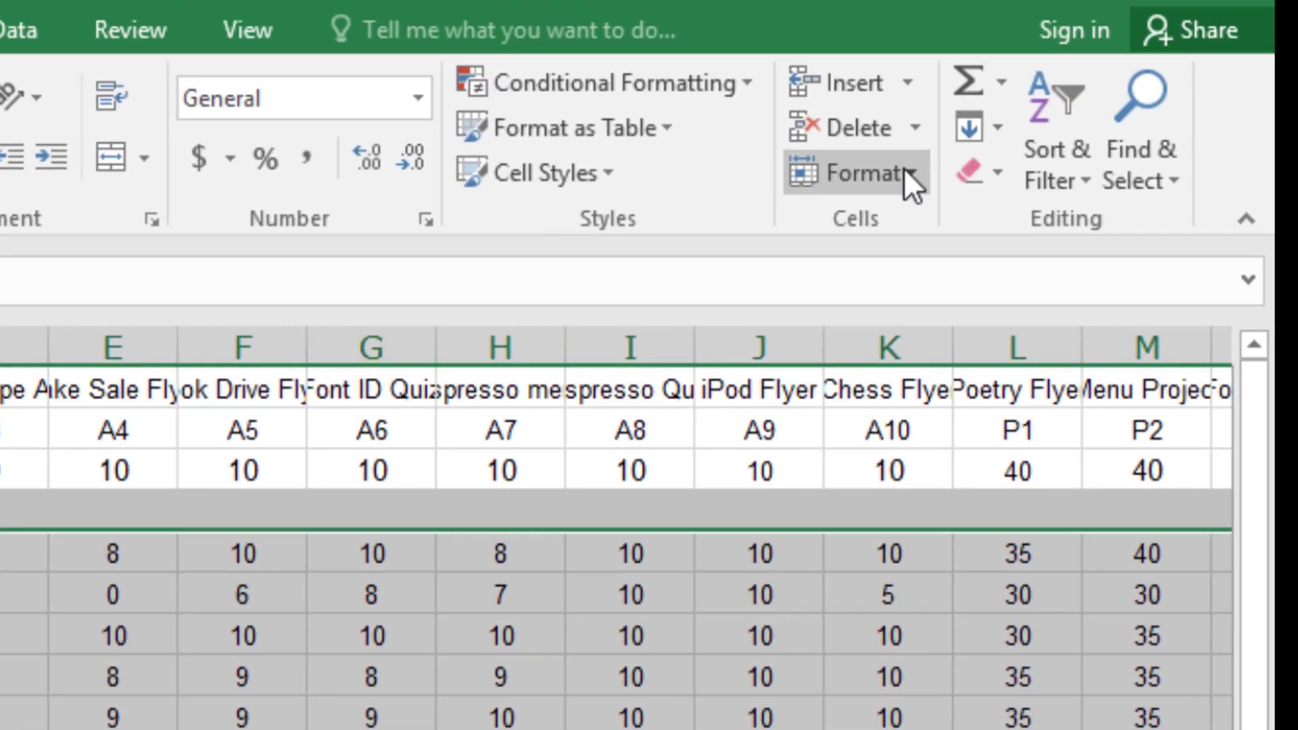
{"action": "left_click", "coordinate": [905, 172]}
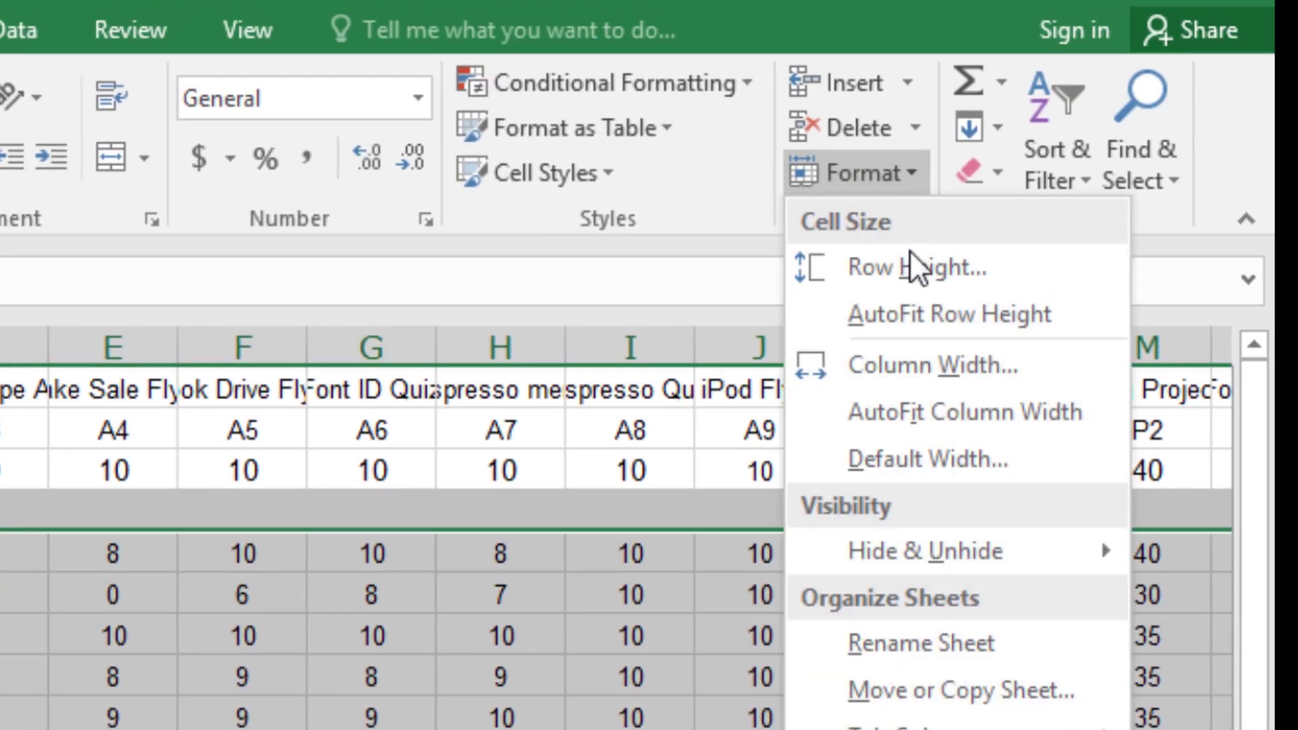
{"action": "left_click", "coordinate": [911, 257]}
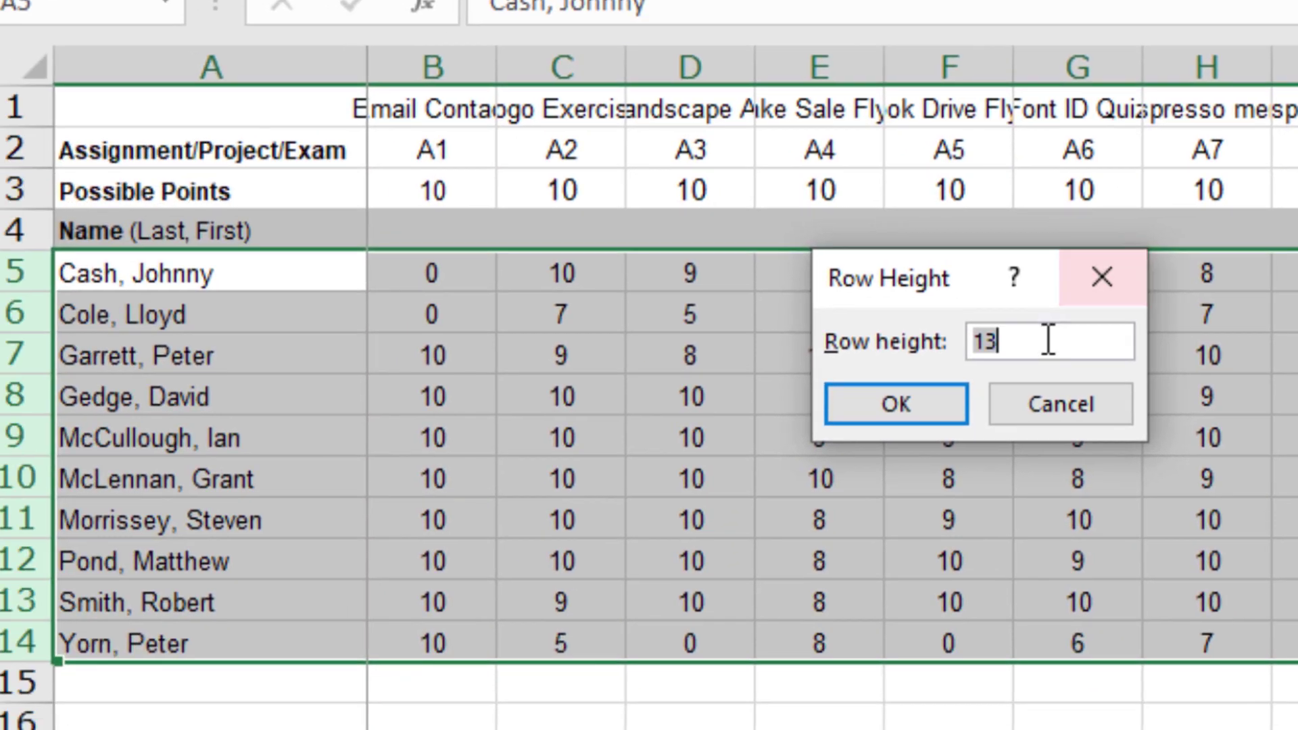
{"action": "key", "text": "BackSpace"}
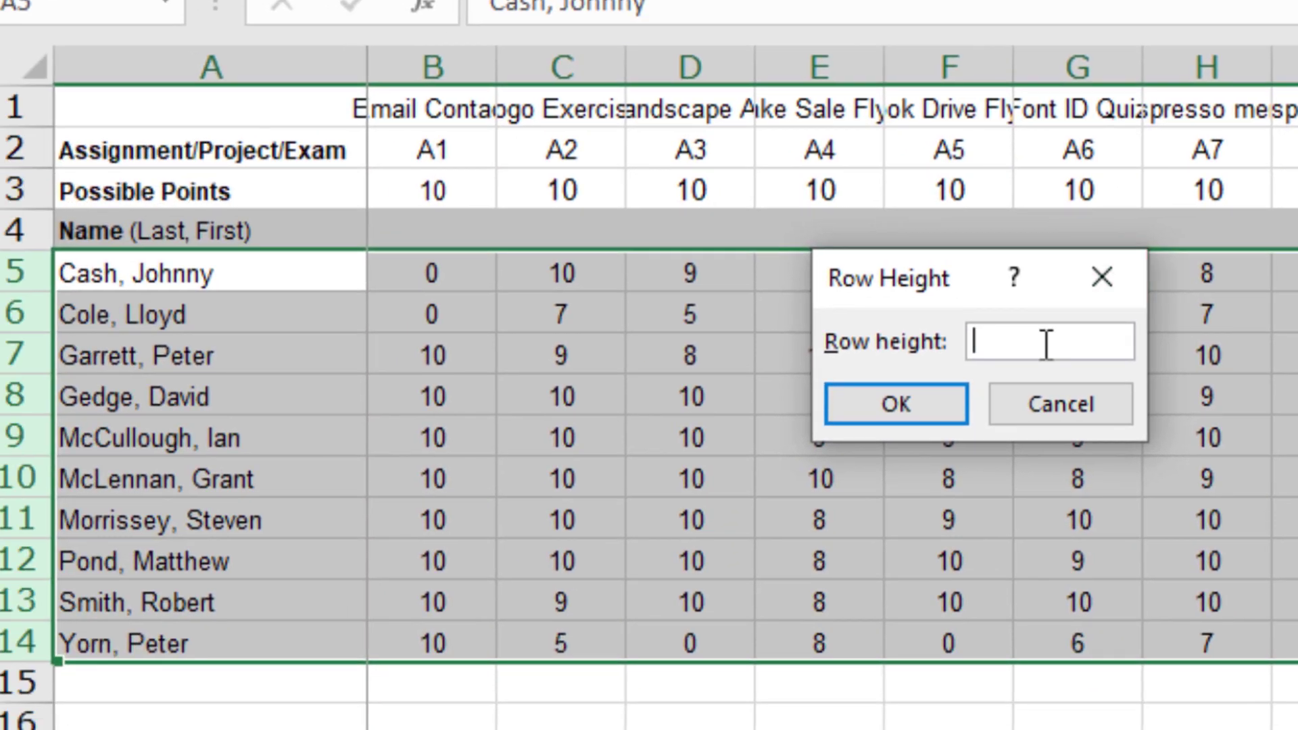
{"action": "type", "text": "16"}
{"action": "left_click", "coordinate": [899, 403]}
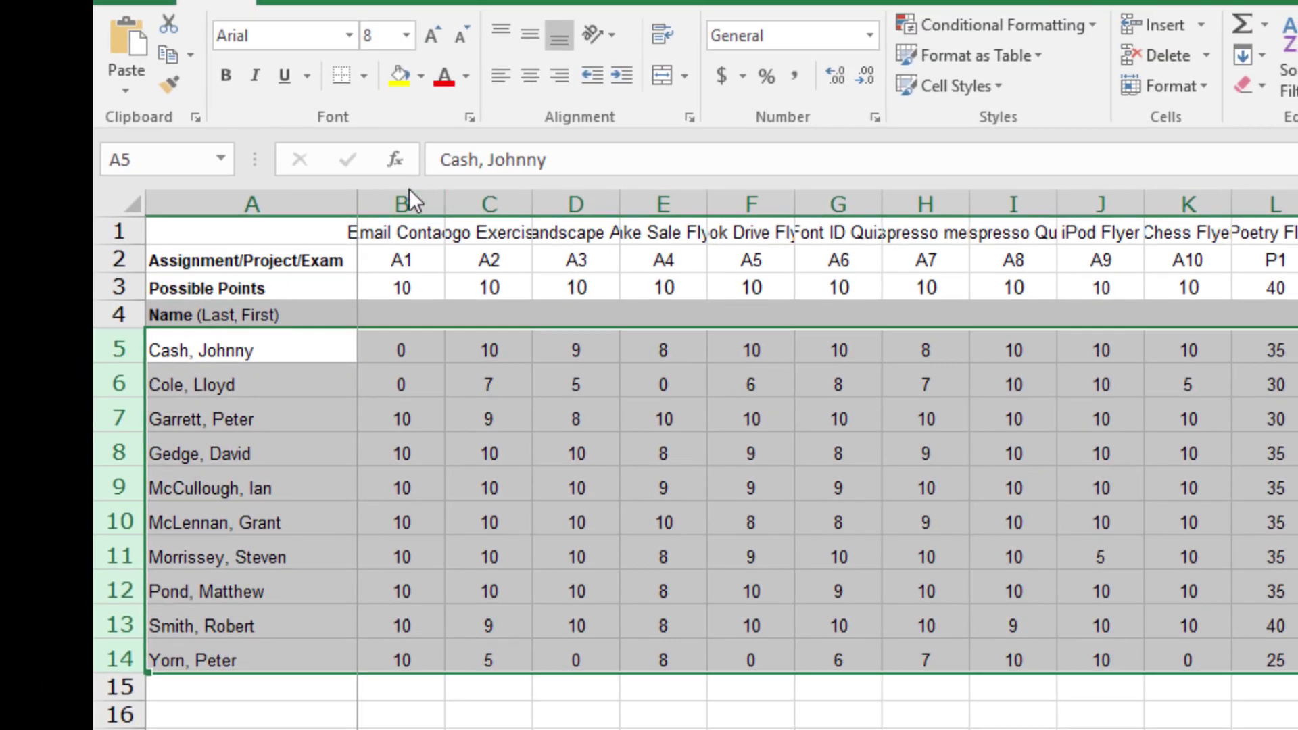
Step: Set the column width of columns B through T to 4
{"action": "left_click_drag", "start_coordinate": [404, 198], "coordinate": [1082, 193]}
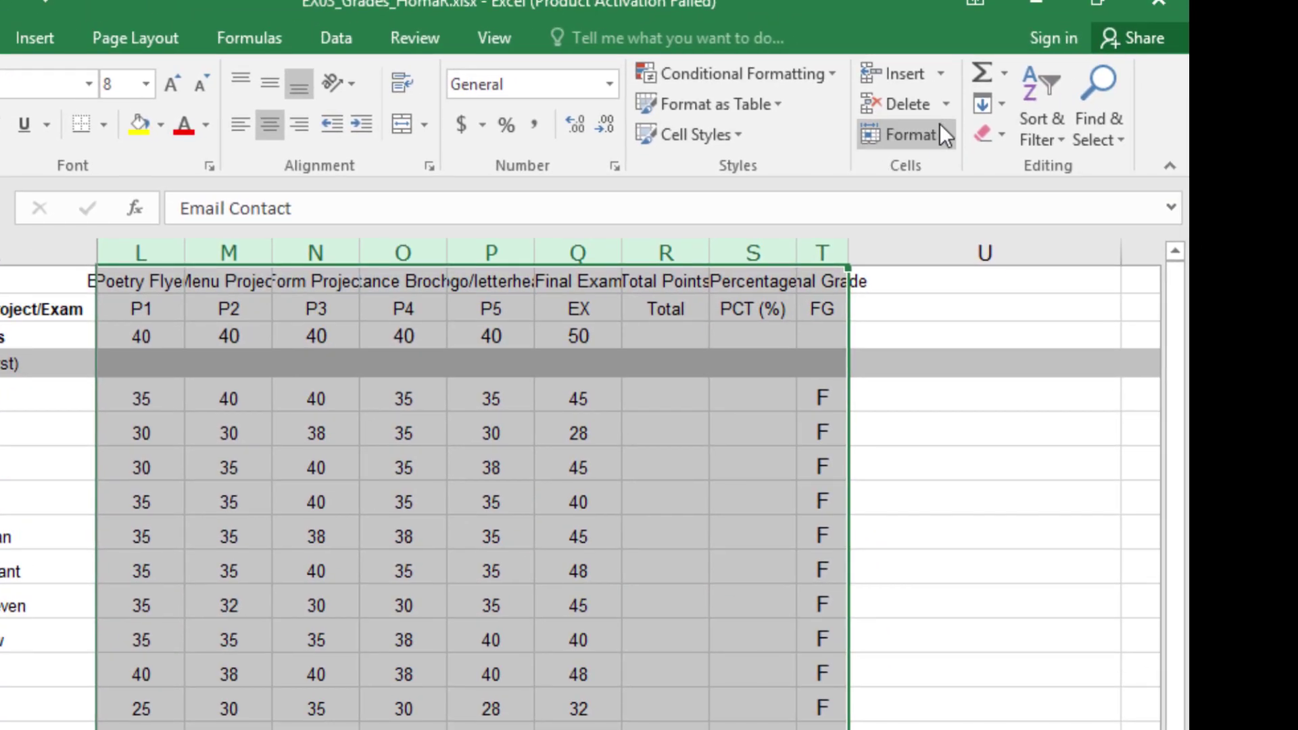
{"action": "left_click", "coordinate": [1175, 85]}
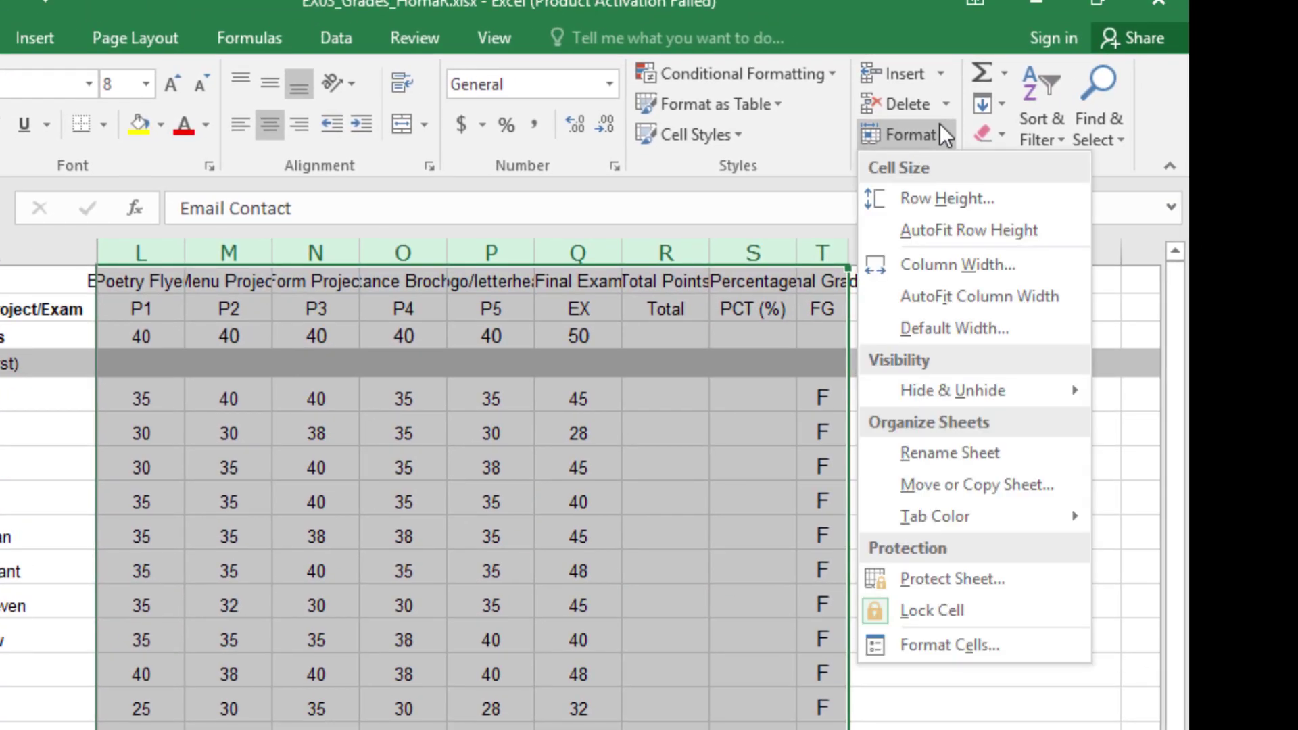
{"action": "left_click", "coordinate": [958, 268]}
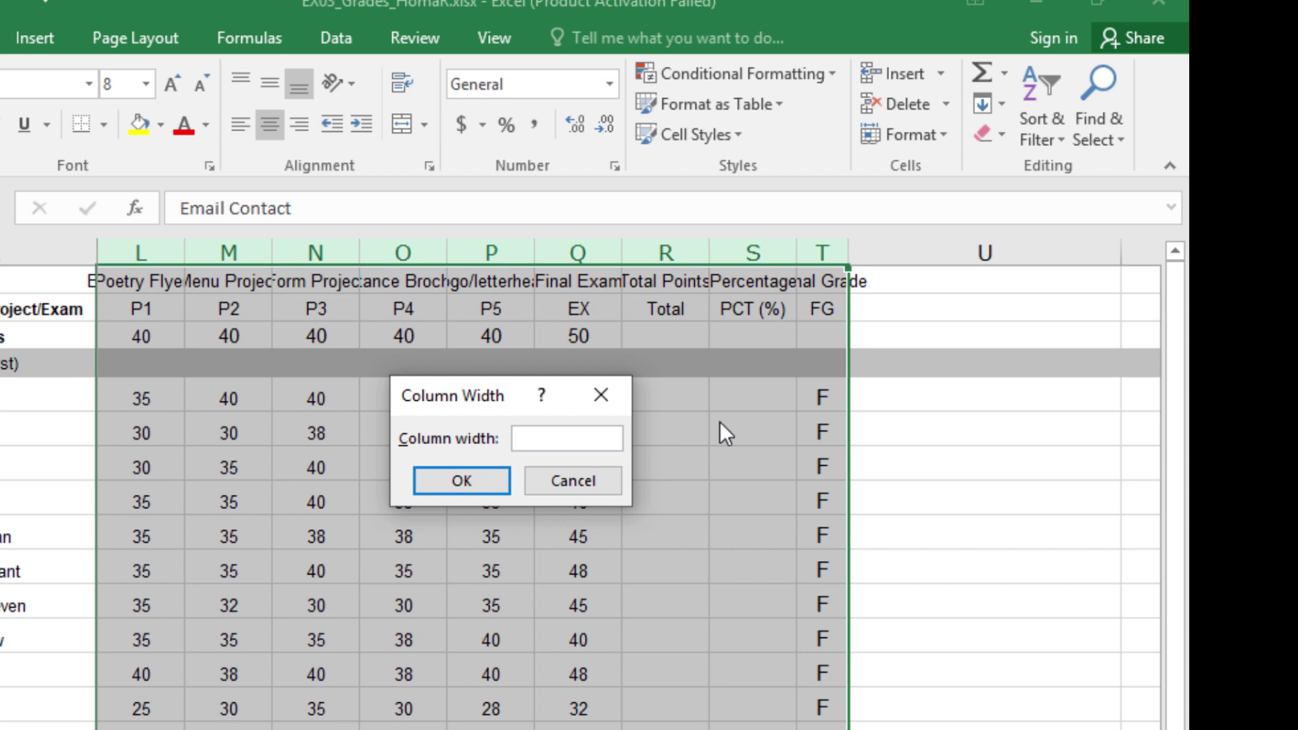
{"action": "type", "text": "4"}
{"action": "left_click", "coordinate": [471, 478]}
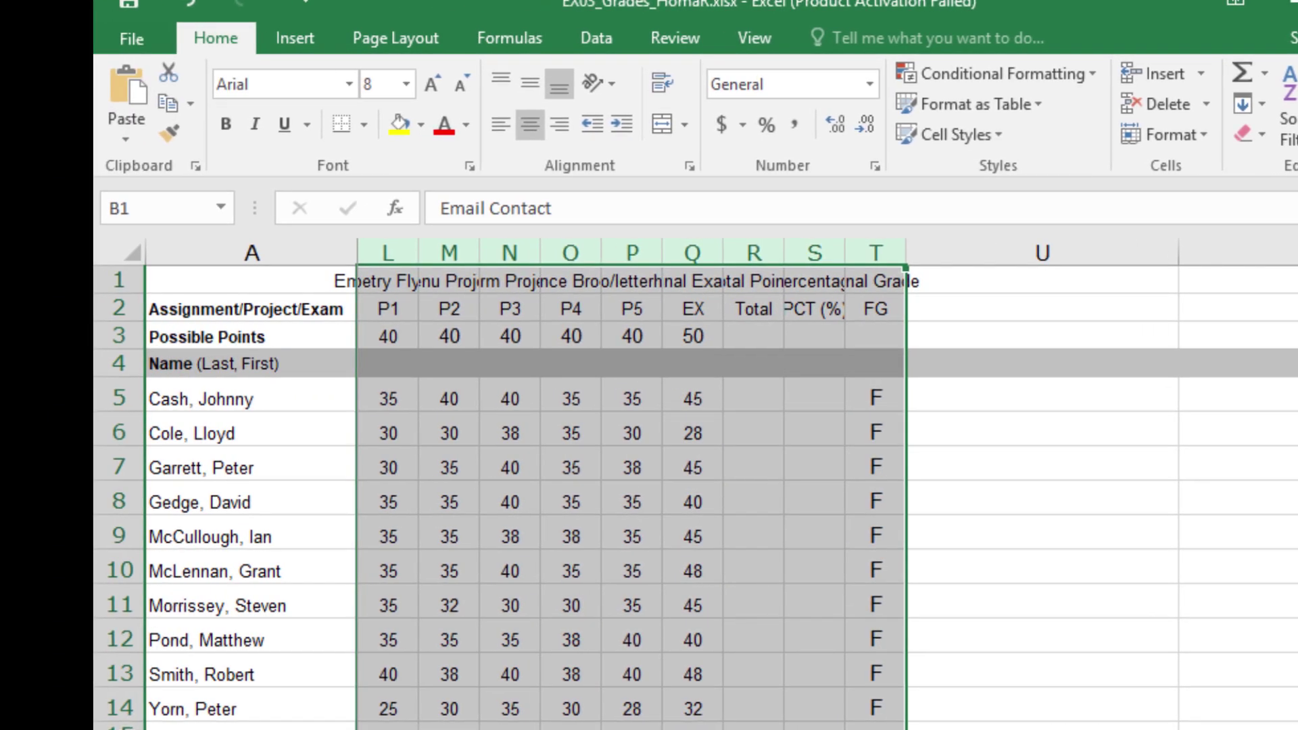
{"action": "scroll", "coordinate": [827, 484], "scroll_direction": "left", "scroll_amount": 5}
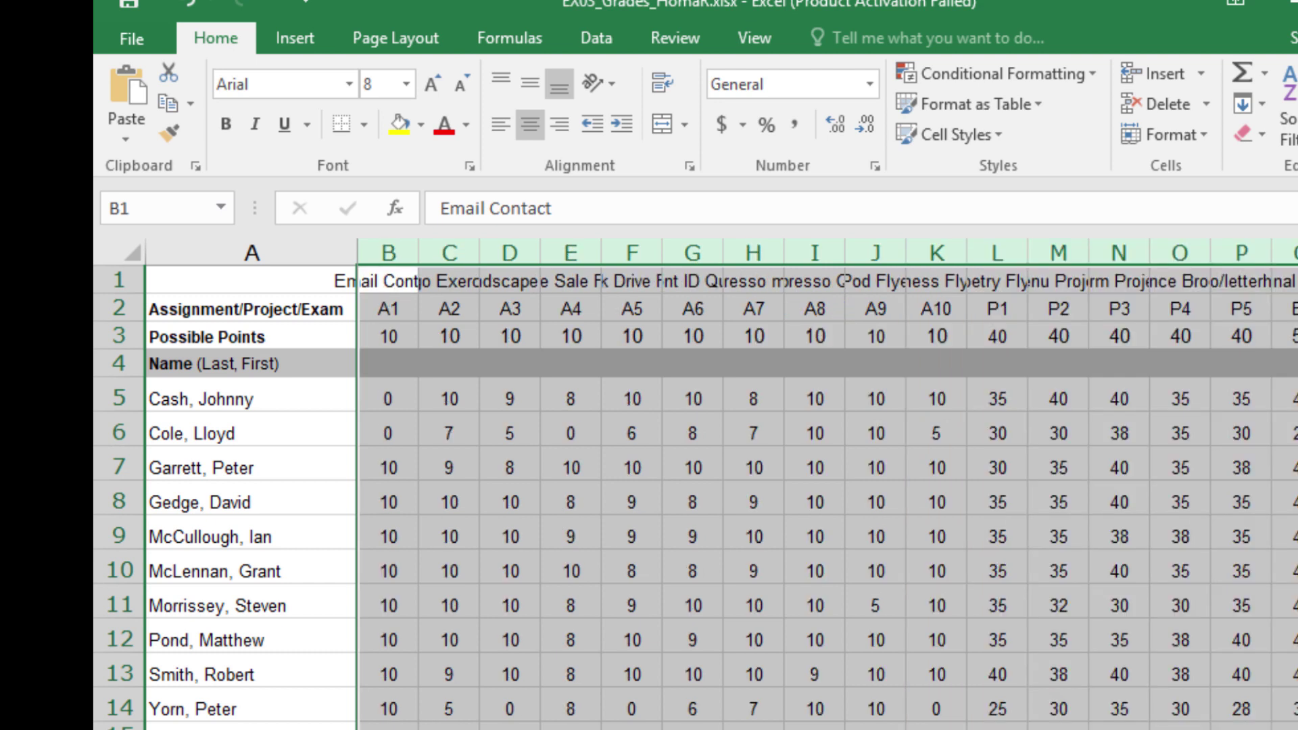
{"action": "key", "text": "alt+Tab"}
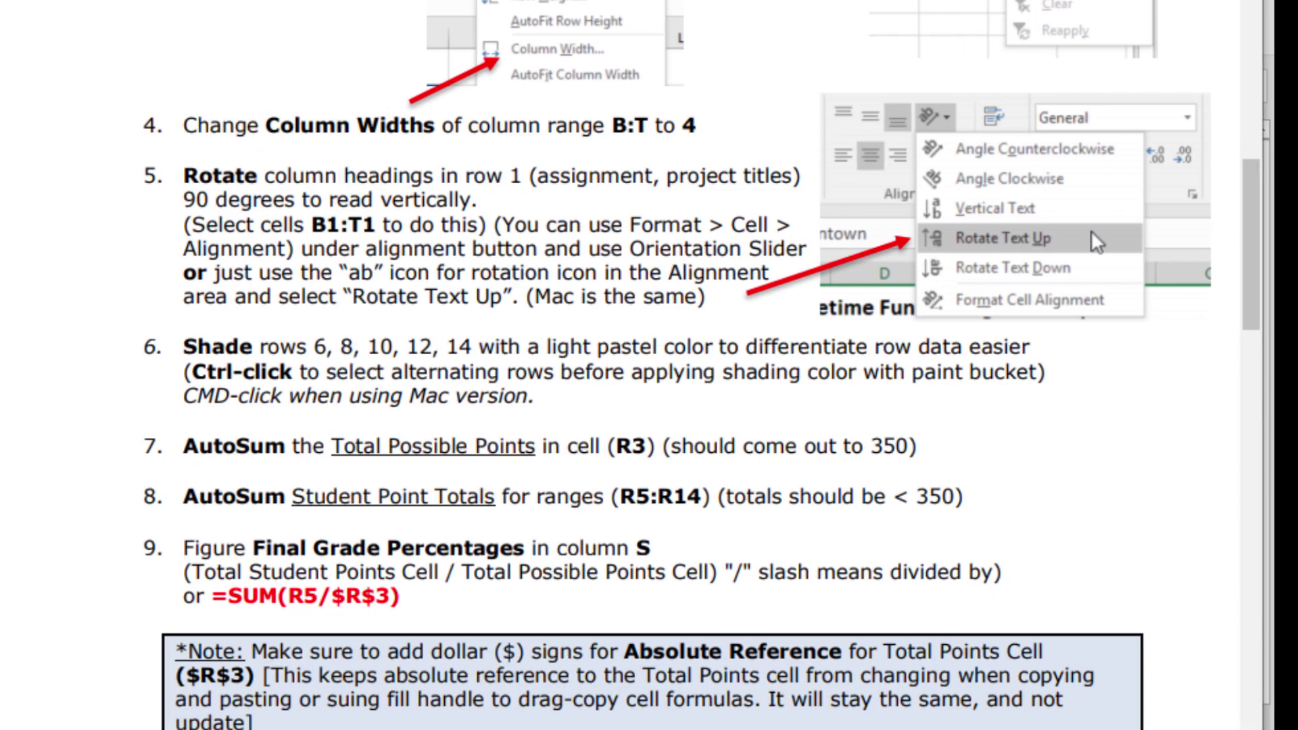
Step: Return from the instructions PDF to the Excel grades sheet
{"action": "key", "text": "alt+Tab"}
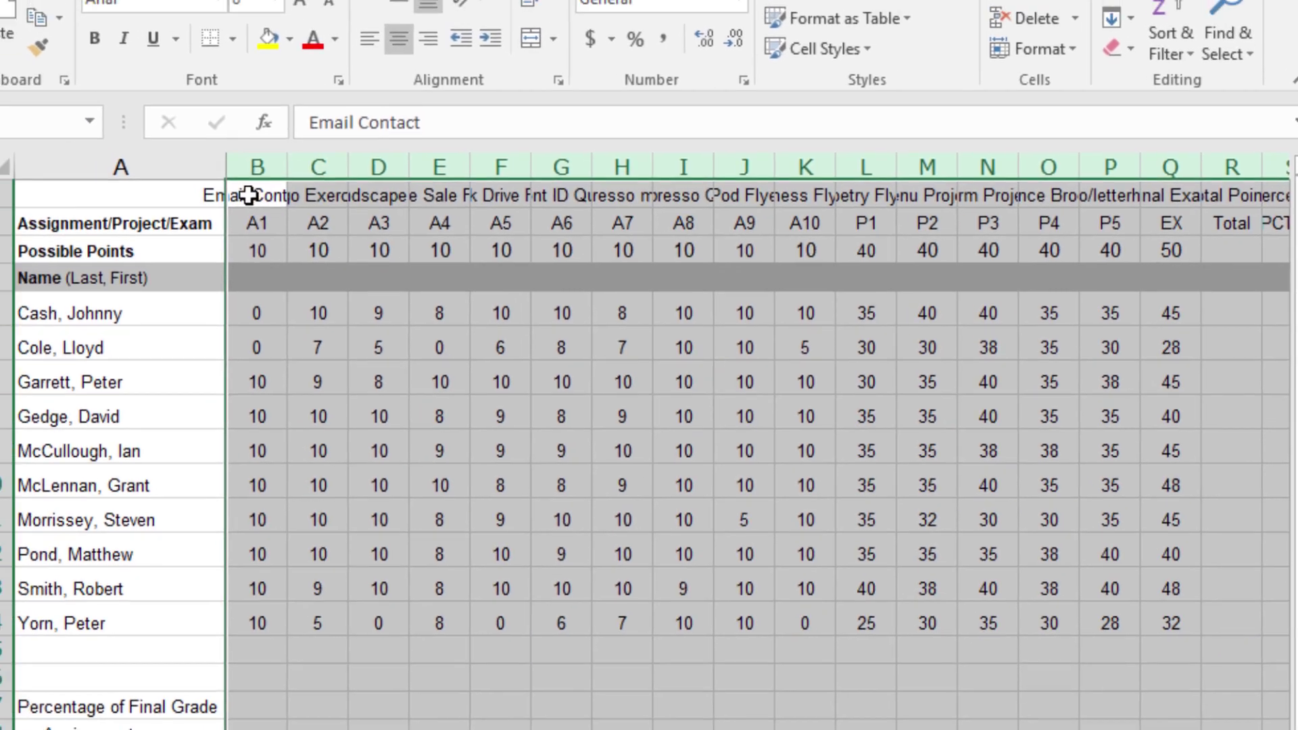
Step: Apply Rotate Text Up to the assignment headings in B1 through T1
{"action": "left_click_drag", "start_coordinate": [206, 159], "coordinate": [334, 158]}
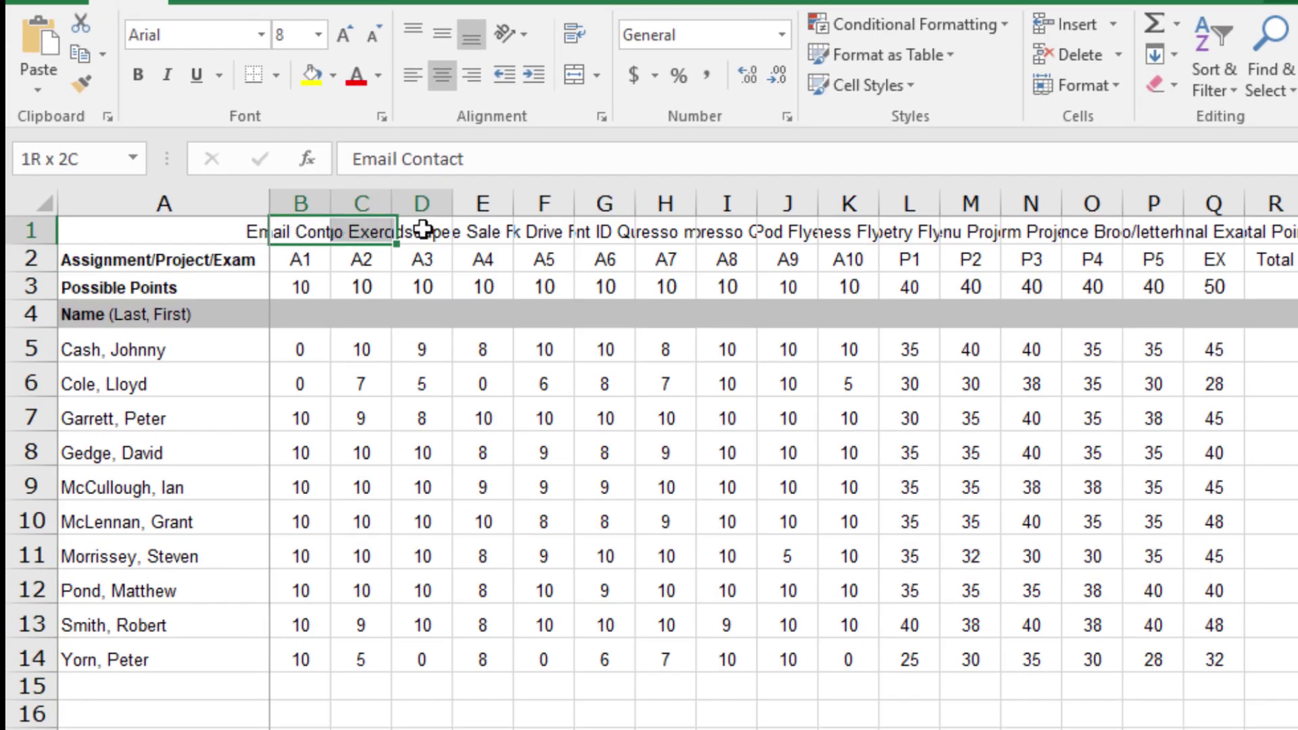
{"action": "left_click_drag", "start_coordinate": [422, 229], "coordinate": [990, 230]}
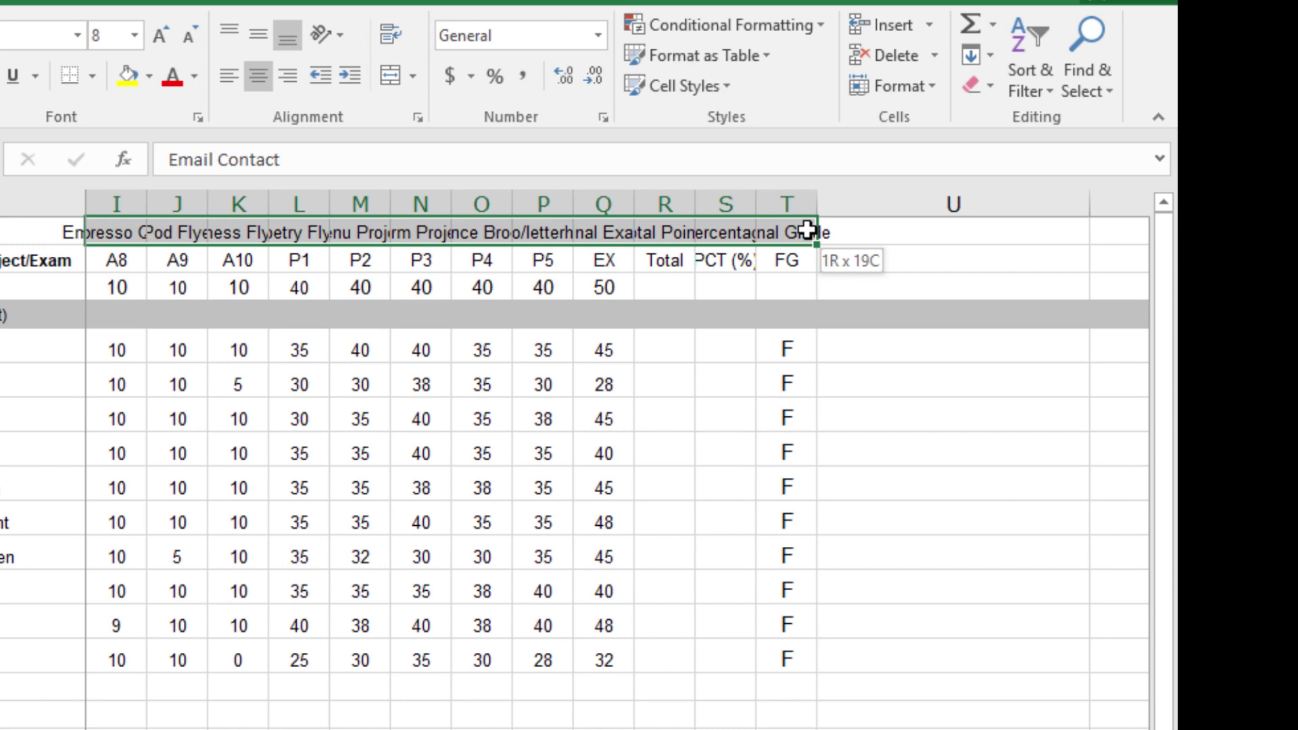
{"action": "left_click_drag", "start_coordinate": [807, 230], "coordinate": [806, 230]}
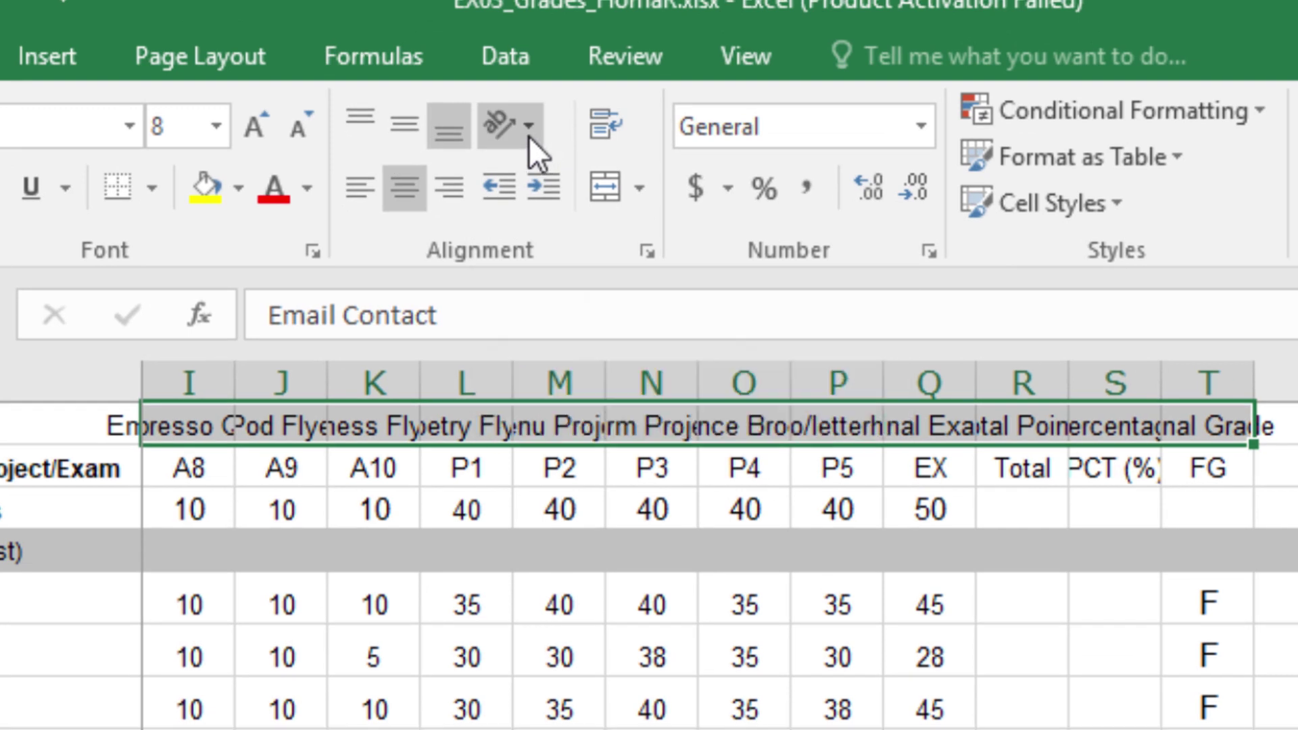
{"action": "left_click", "coordinate": [528, 128]}
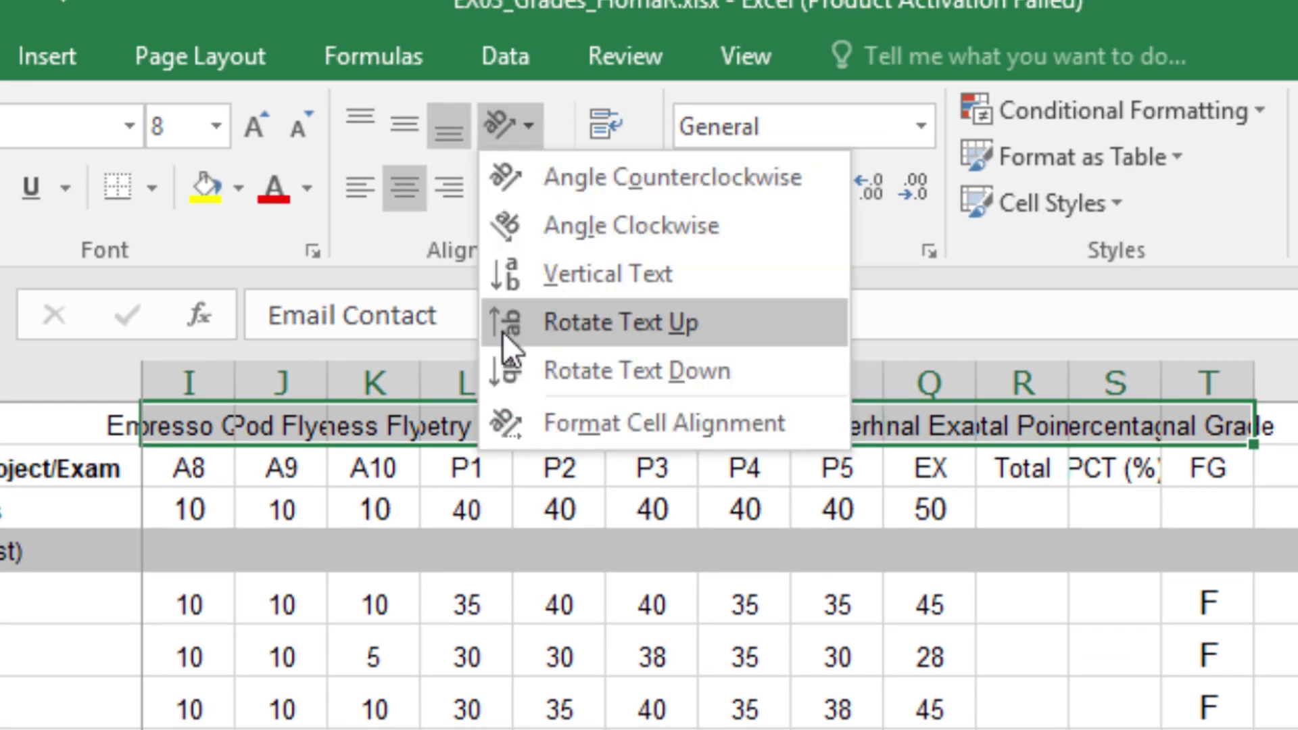
{"action": "left_click", "coordinate": [603, 322]}
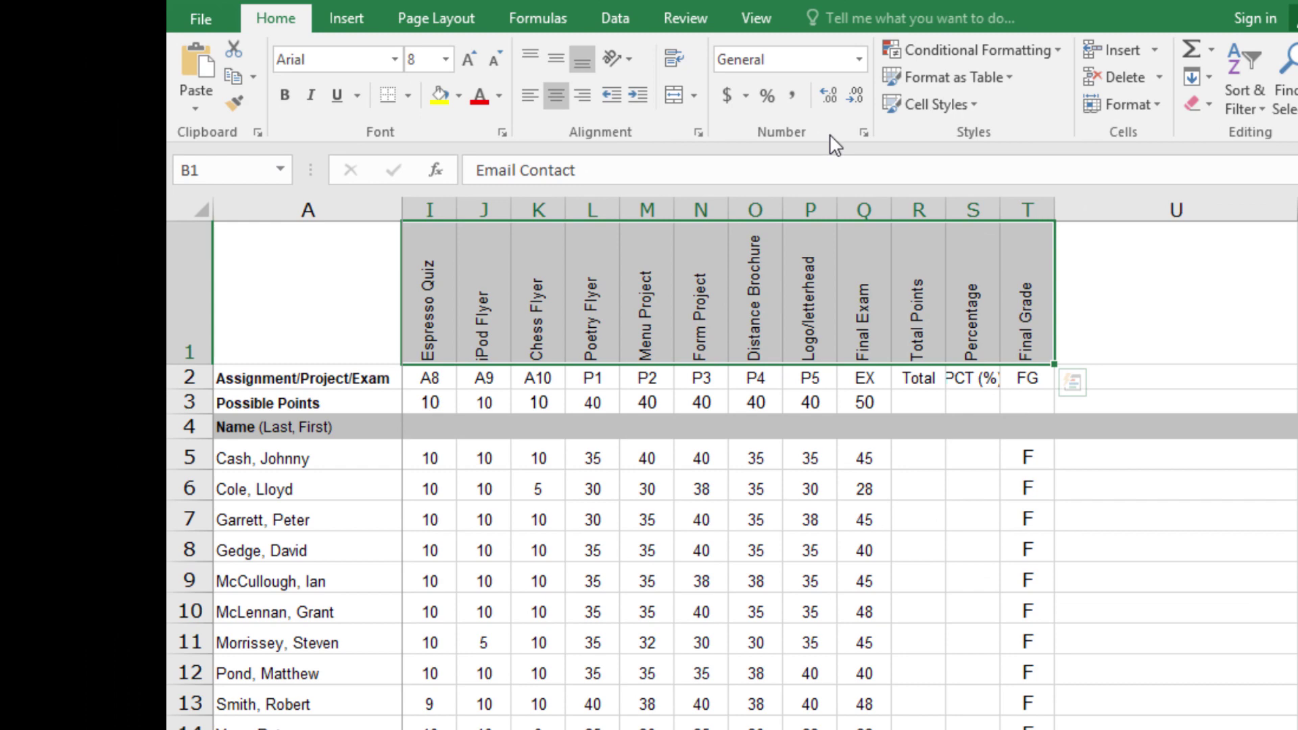
Step: Set the headings to a 90-degree angle, try vertical stacking, then reapply Rotate Text Up
{"action": "left_click", "coordinate": [695, 131]}
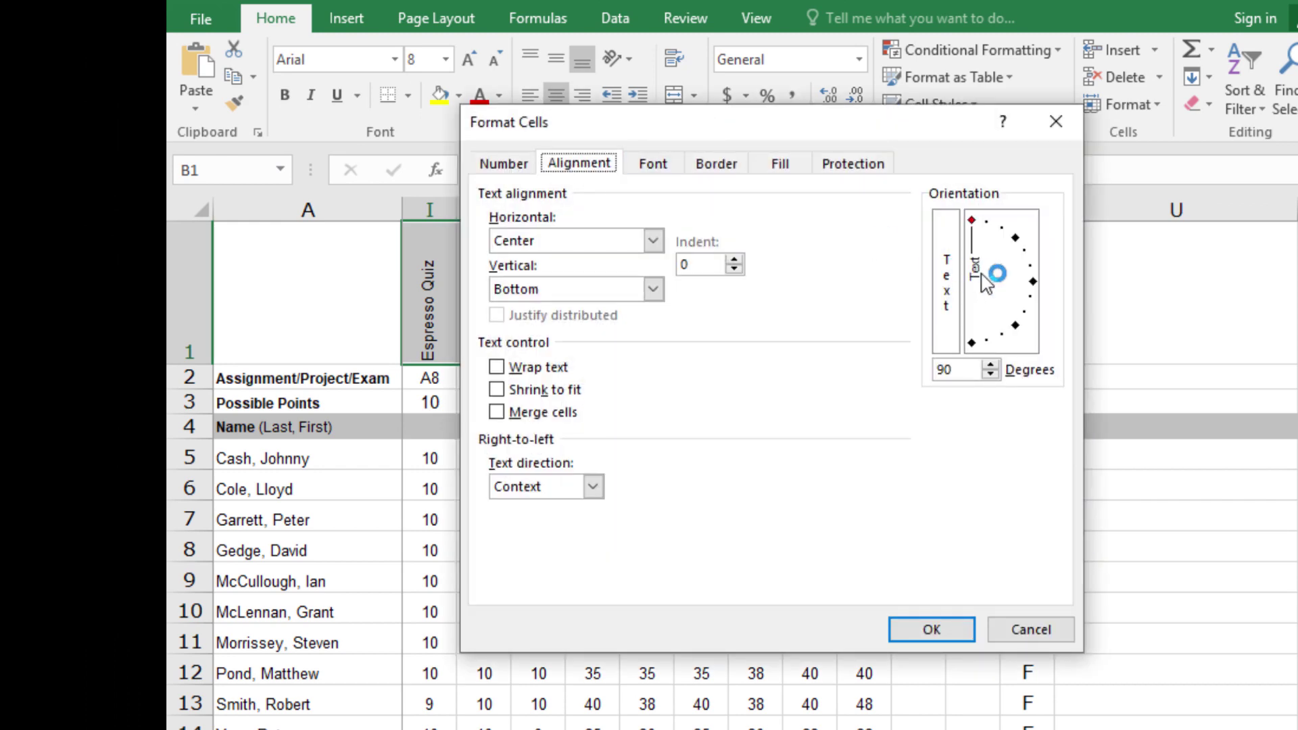
{"action": "mouse_move", "coordinate": [971, 220]}
{"action": "left_mouse_down"}
{"action": "mouse_move", "coordinate": [1035, 280]}
{"action": "mouse_move", "coordinate": [974, 222]}
{"action": "left_mouse_up"}
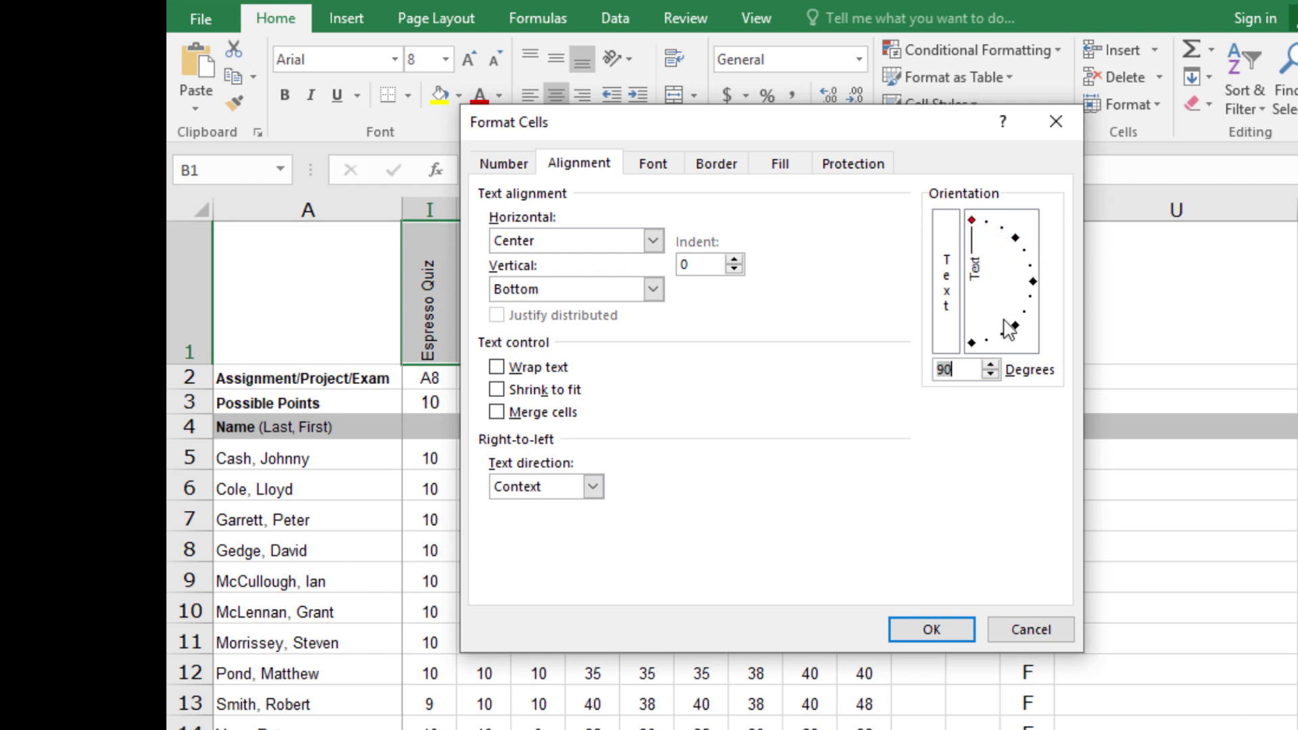
{"action": "key", "text": "Return"}
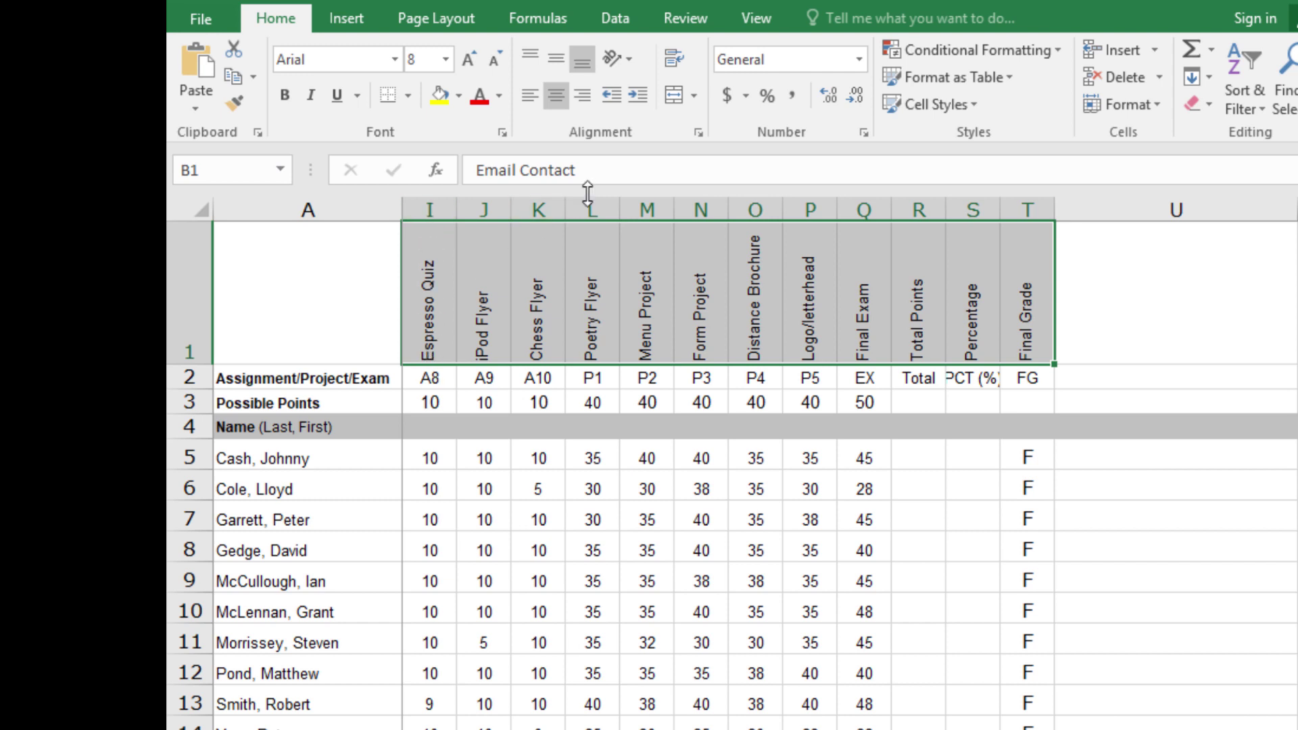
{"action": "left_click", "coordinate": [628, 60]}
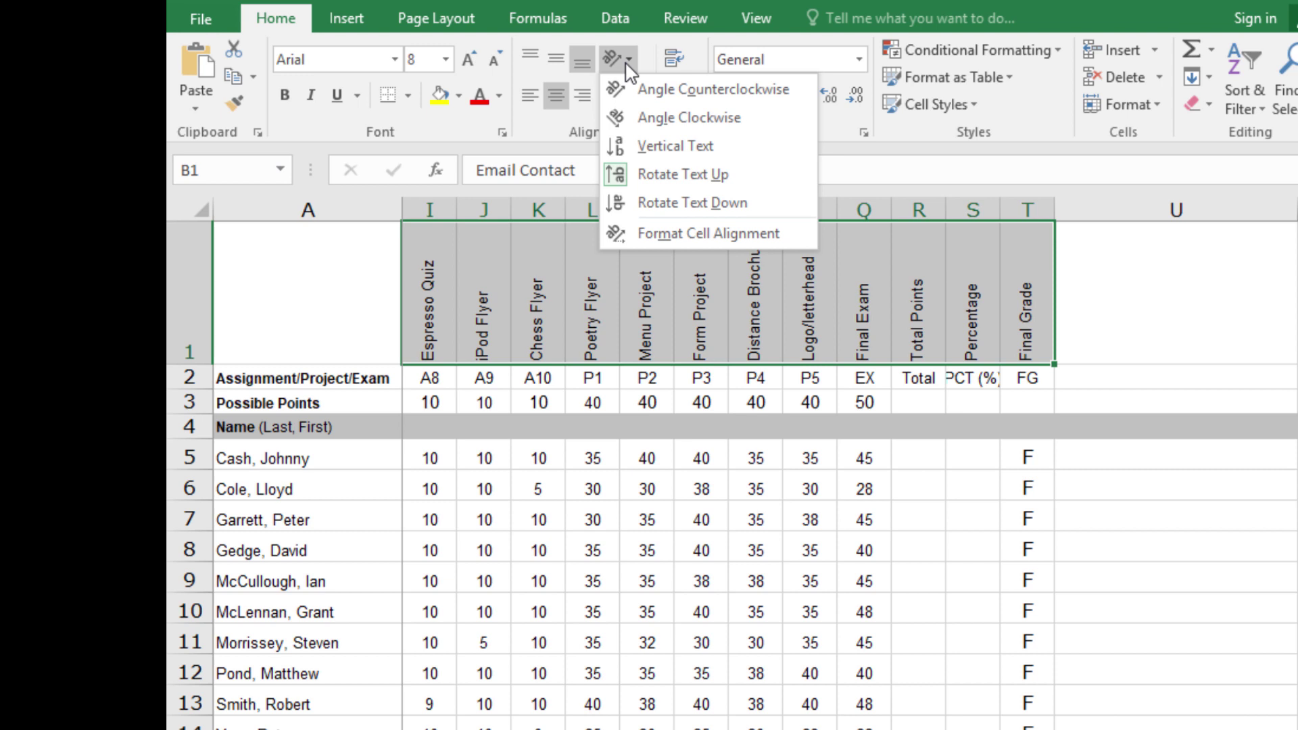
{"action": "left_click", "coordinate": [666, 146]}
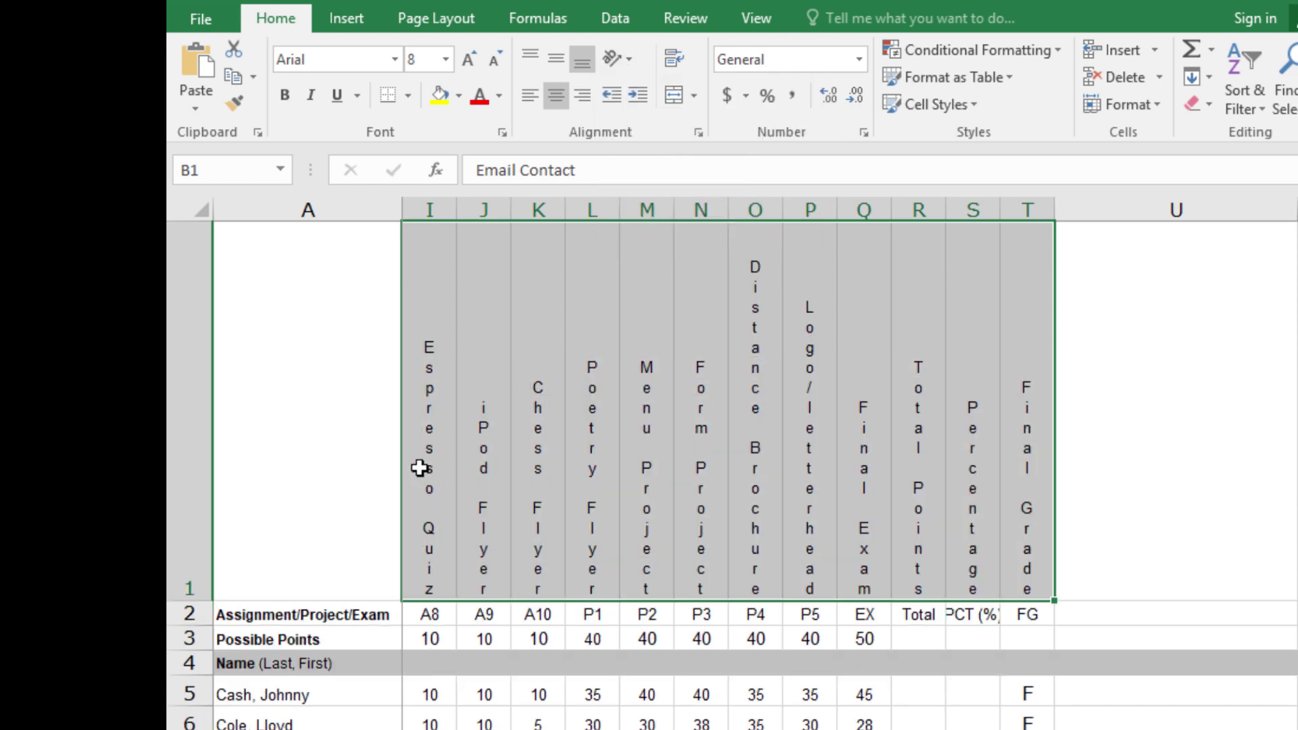
{"action": "left_click", "coordinate": [627, 60]}
{"action": "left_click", "coordinate": [653, 170]}
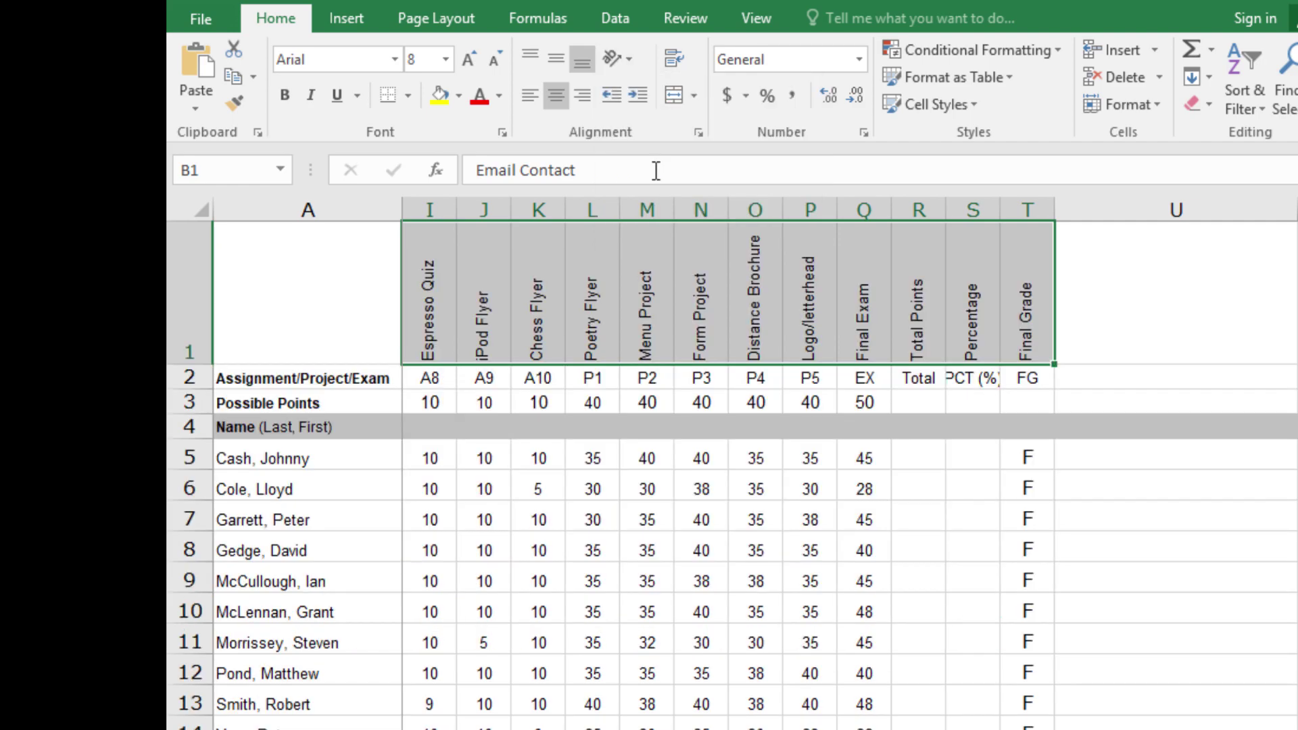
{"action": "key", "text": "alt+Tab"}
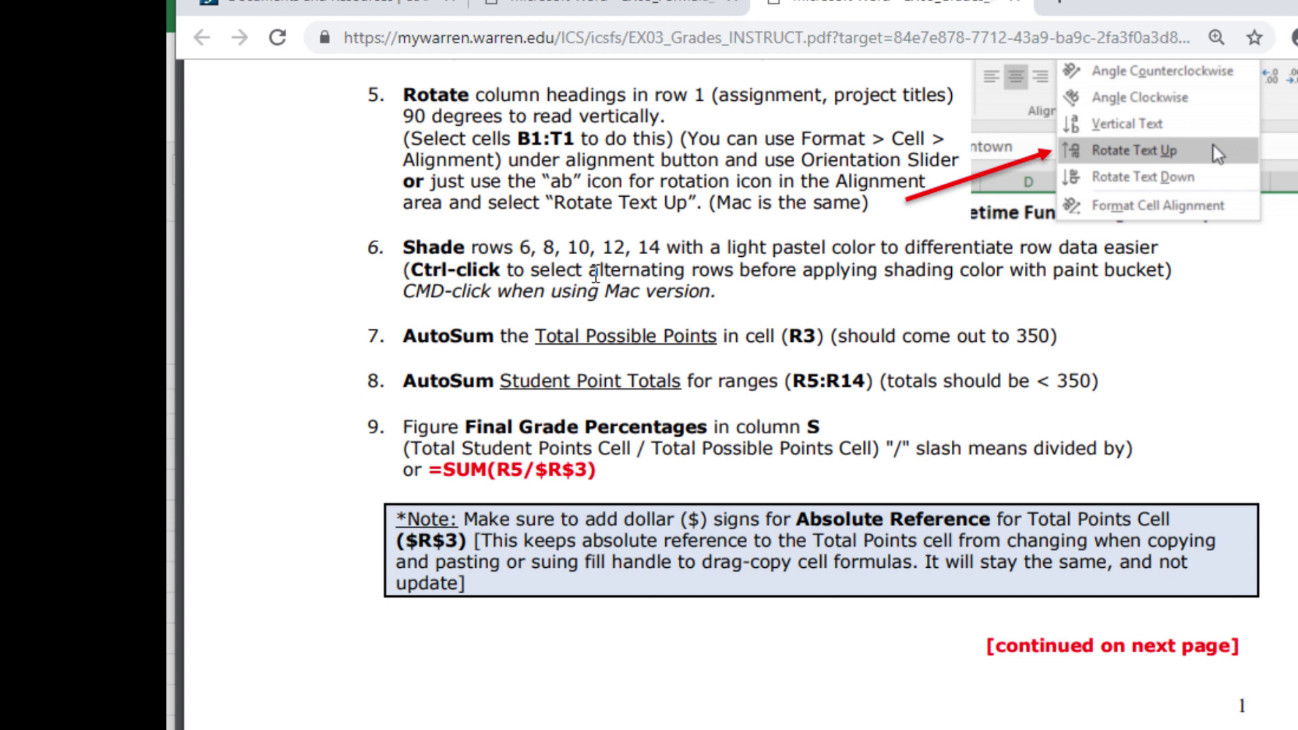
Step: Select rows 6, 8, 10, 12 and 14 together and give them a light blue fill
{"action": "key", "text": "alt+Tab"}
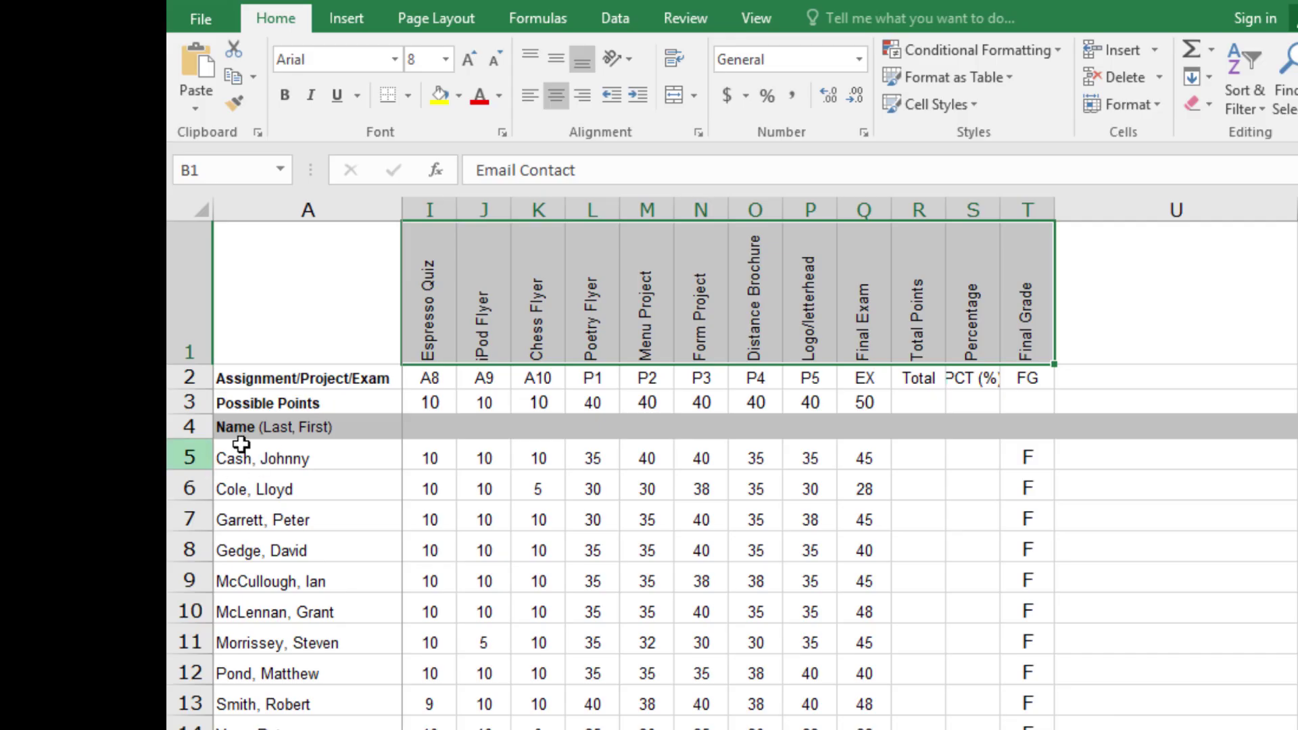
{"action": "left_click", "coordinate": [188, 488]}
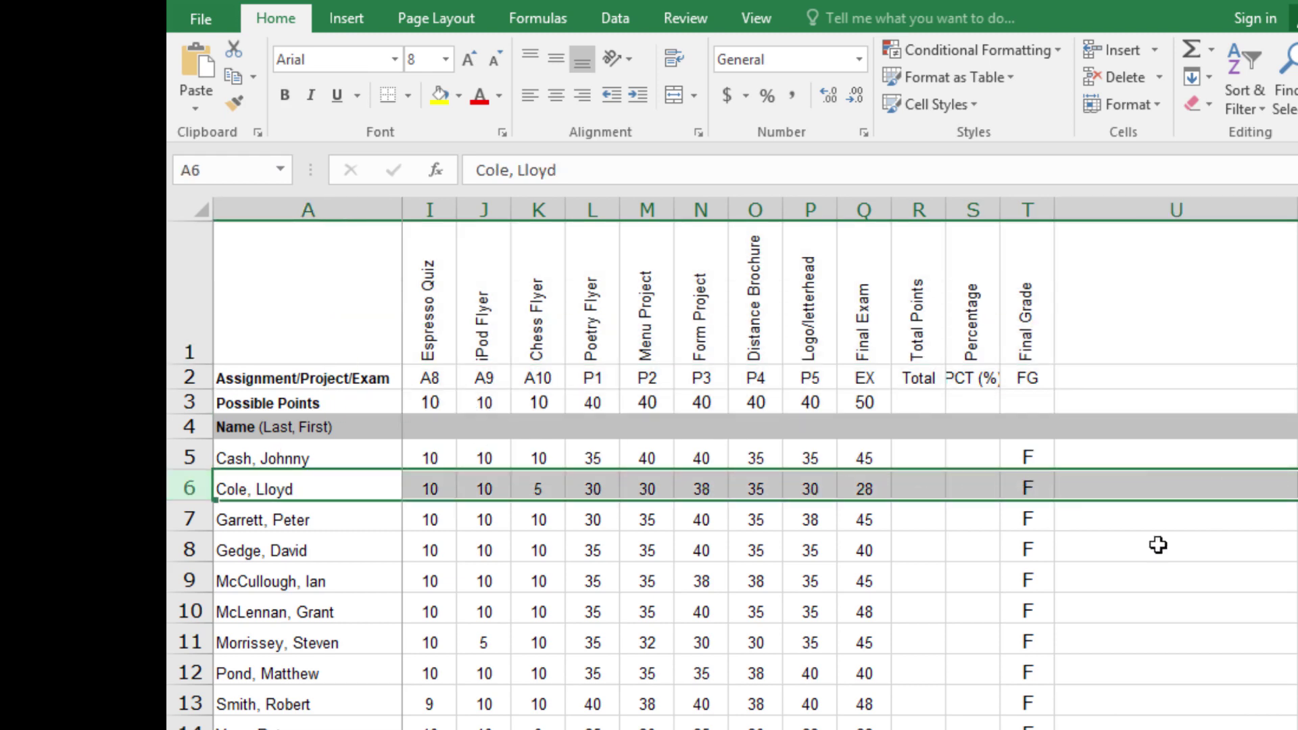
{"action": "scroll", "coordinate": [852, 466], "scroll_direction": "left", "scroll_amount": 4}
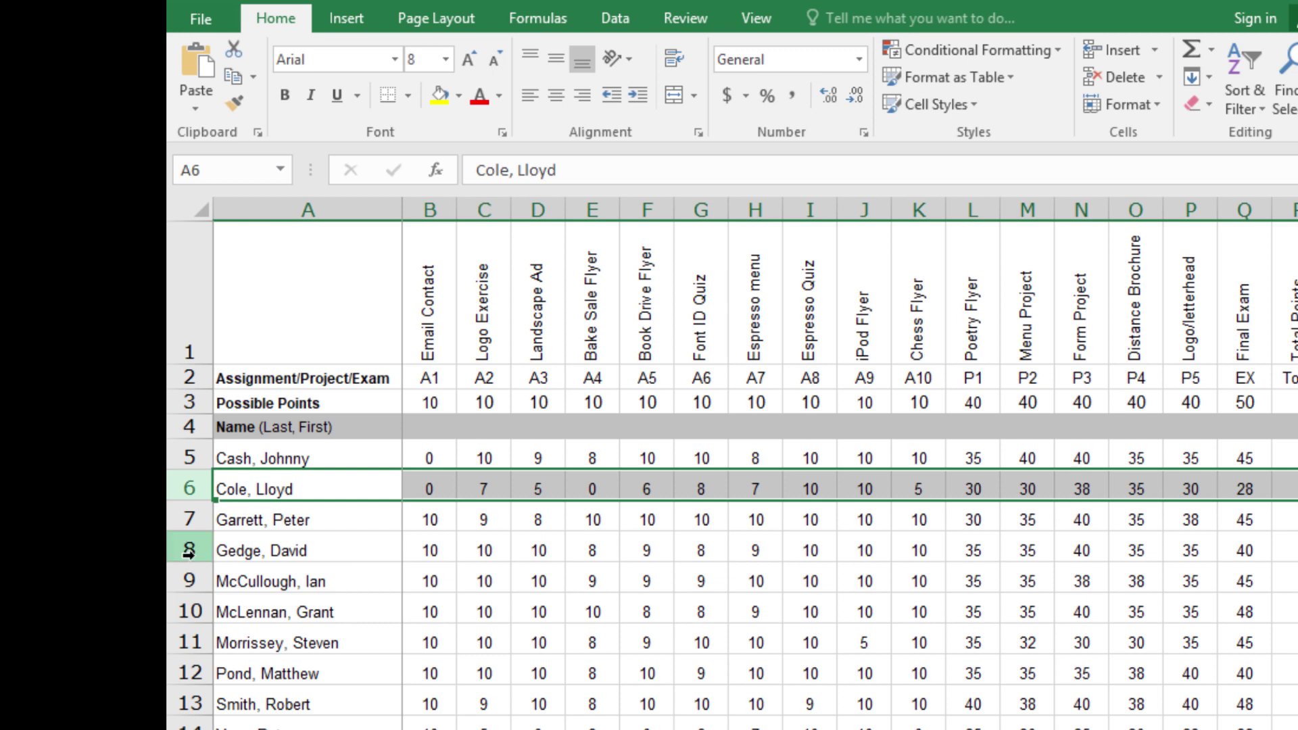
{"action": "left_click", "coordinate": [189, 550], "text": "ctrl"}
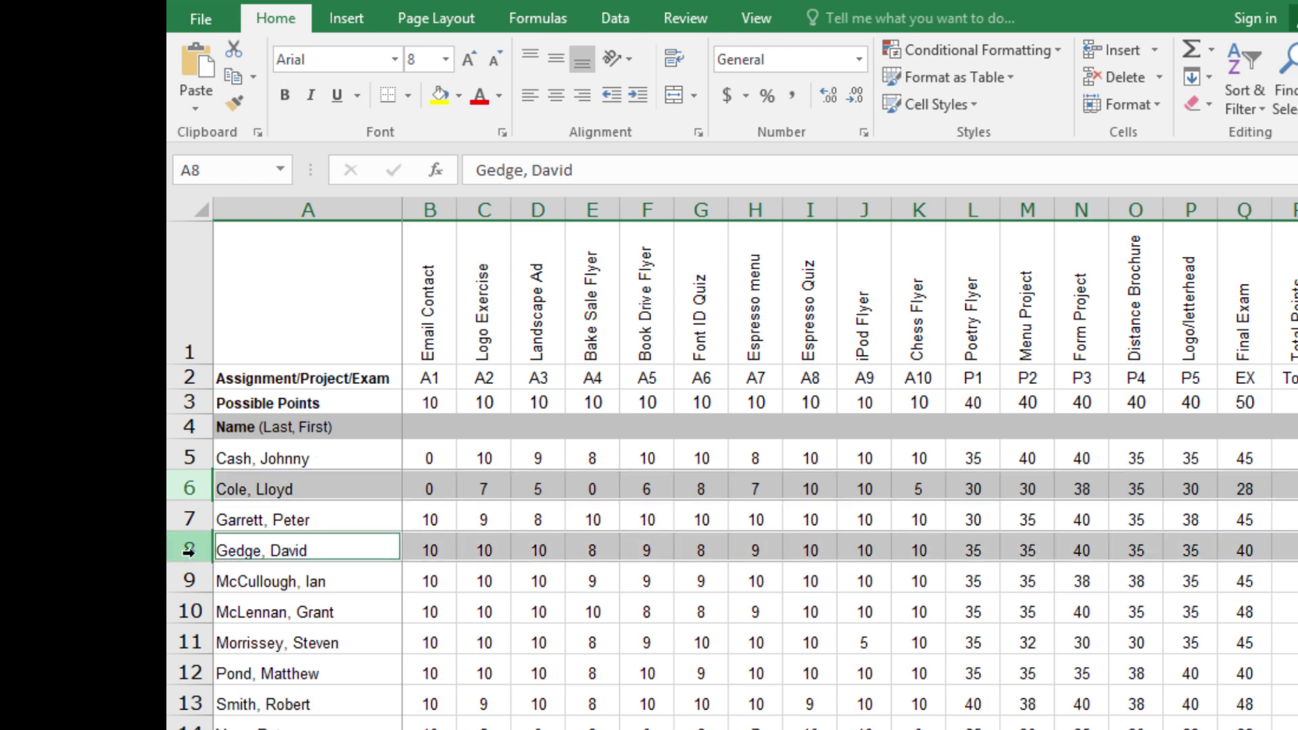
{"action": "left_click", "coordinate": [185, 611], "text": "ctrl"}
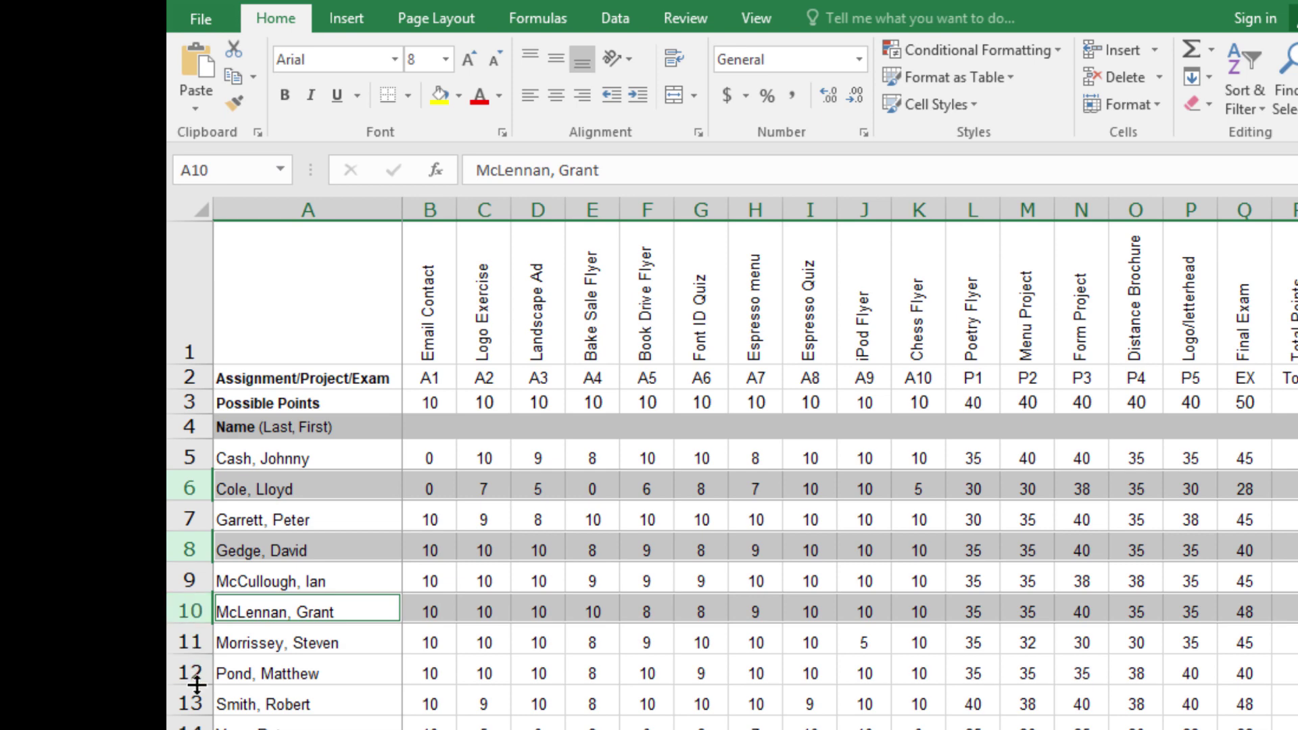
{"action": "left_click", "coordinate": [189, 673], "text": "ctrl"}
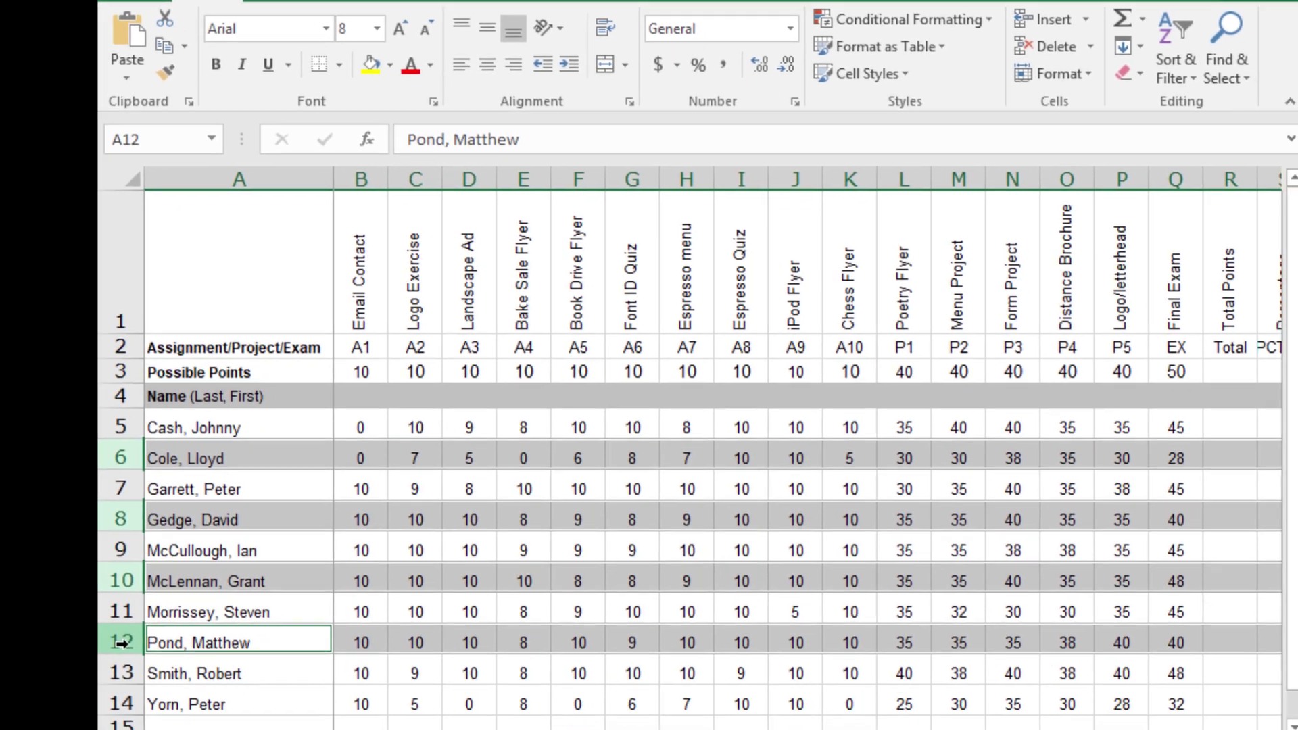
{"action": "left_click", "coordinate": [120, 703], "text": "ctrl"}
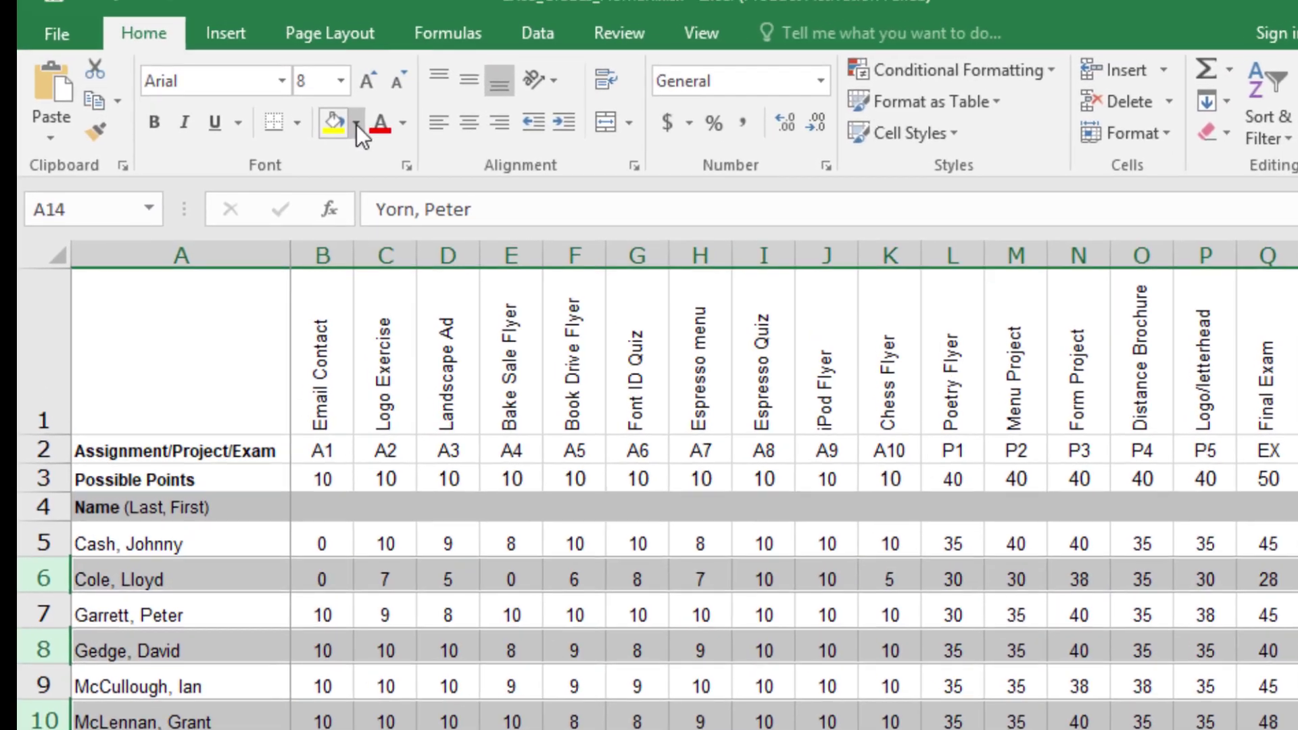
{"action": "left_click", "coordinate": [336, 41]}
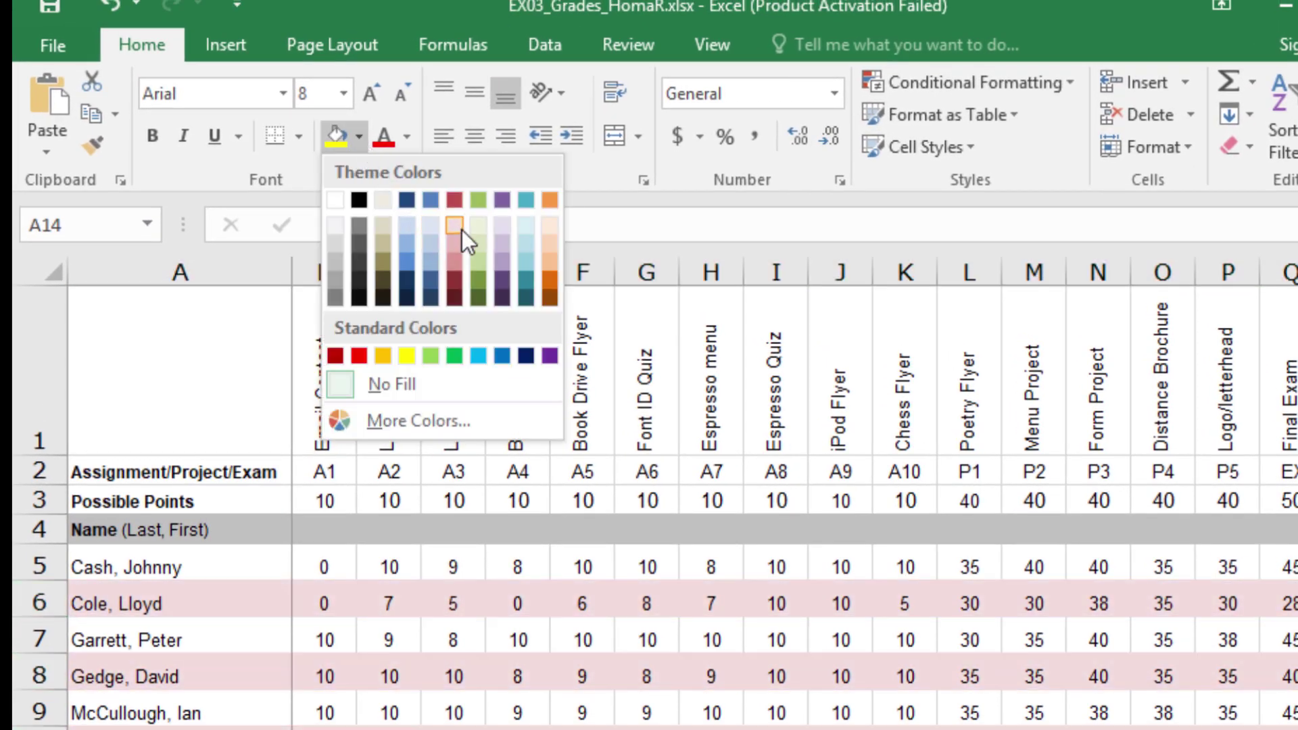
{"action": "left_click", "coordinate": [428, 225]}
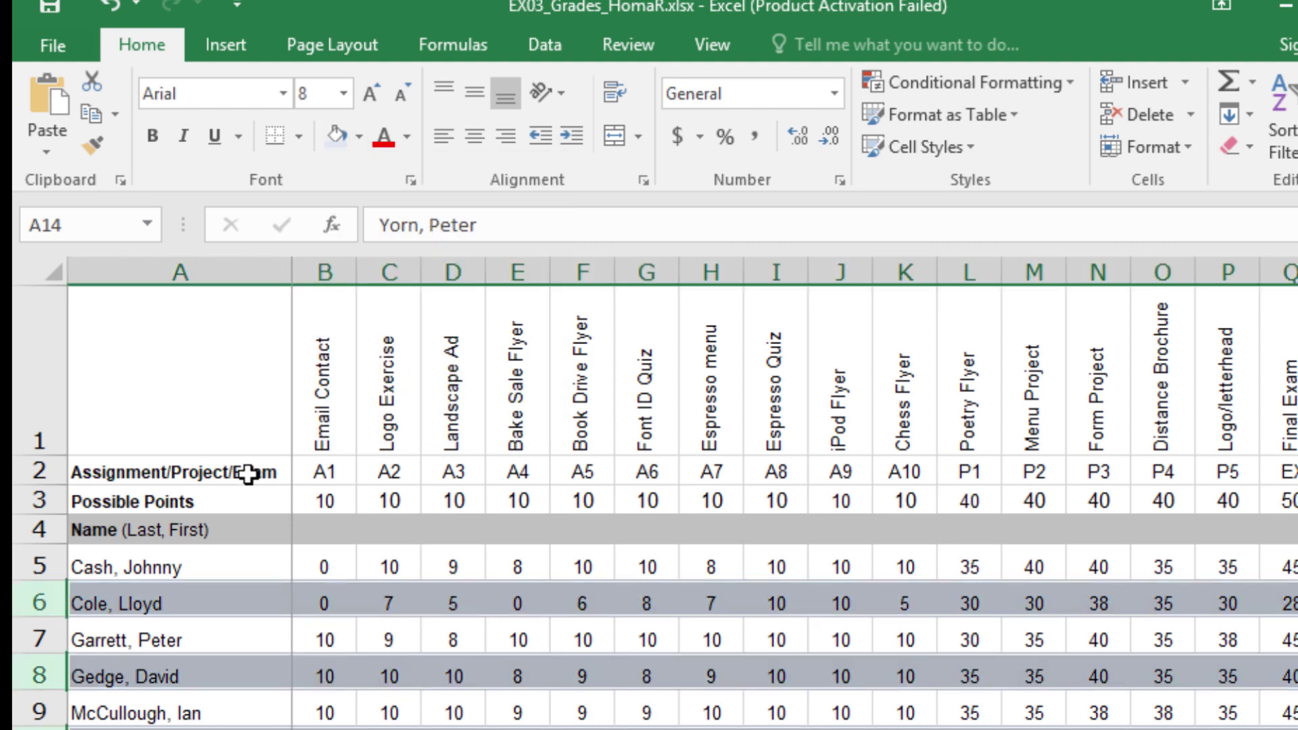
{"action": "left_click", "coordinate": [239, 426]}
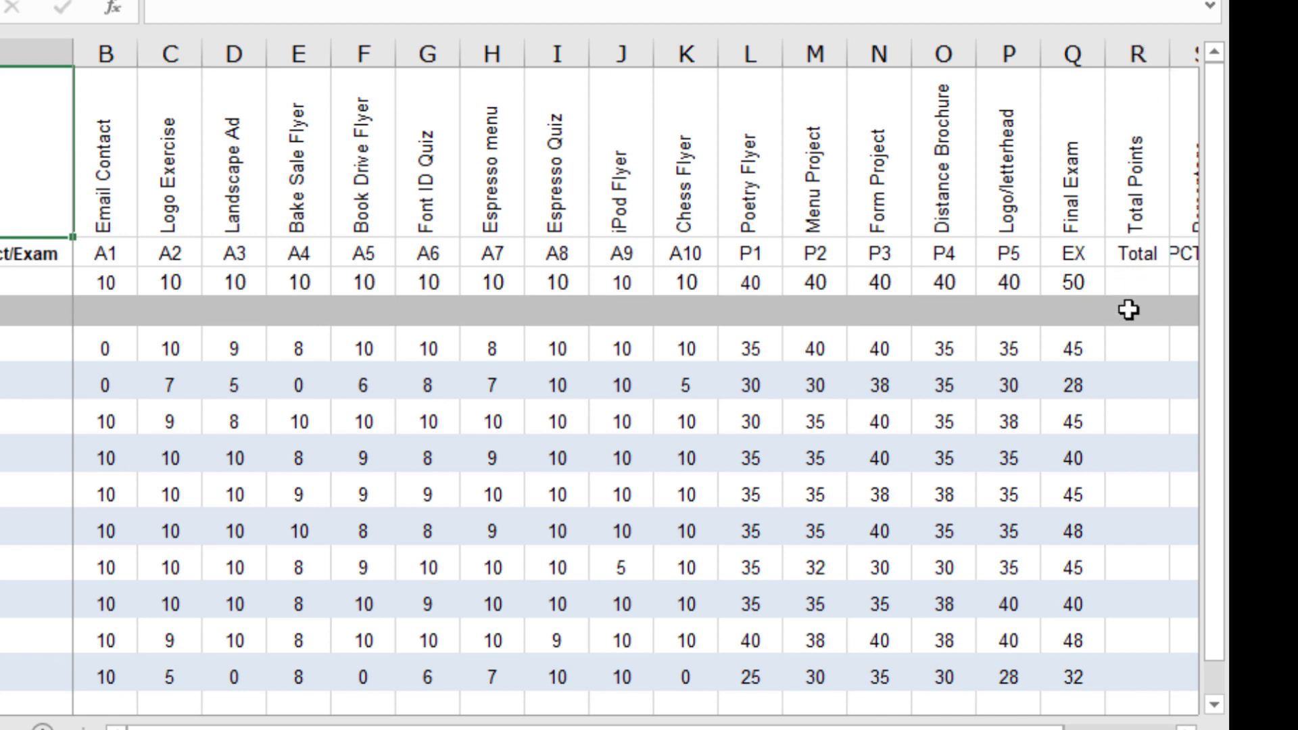
Step: Put =SUM(B3:Q3) in R3 with AutoSum to total 350 possible points
{"action": "left_click", "coordinate": [1135, 281]}
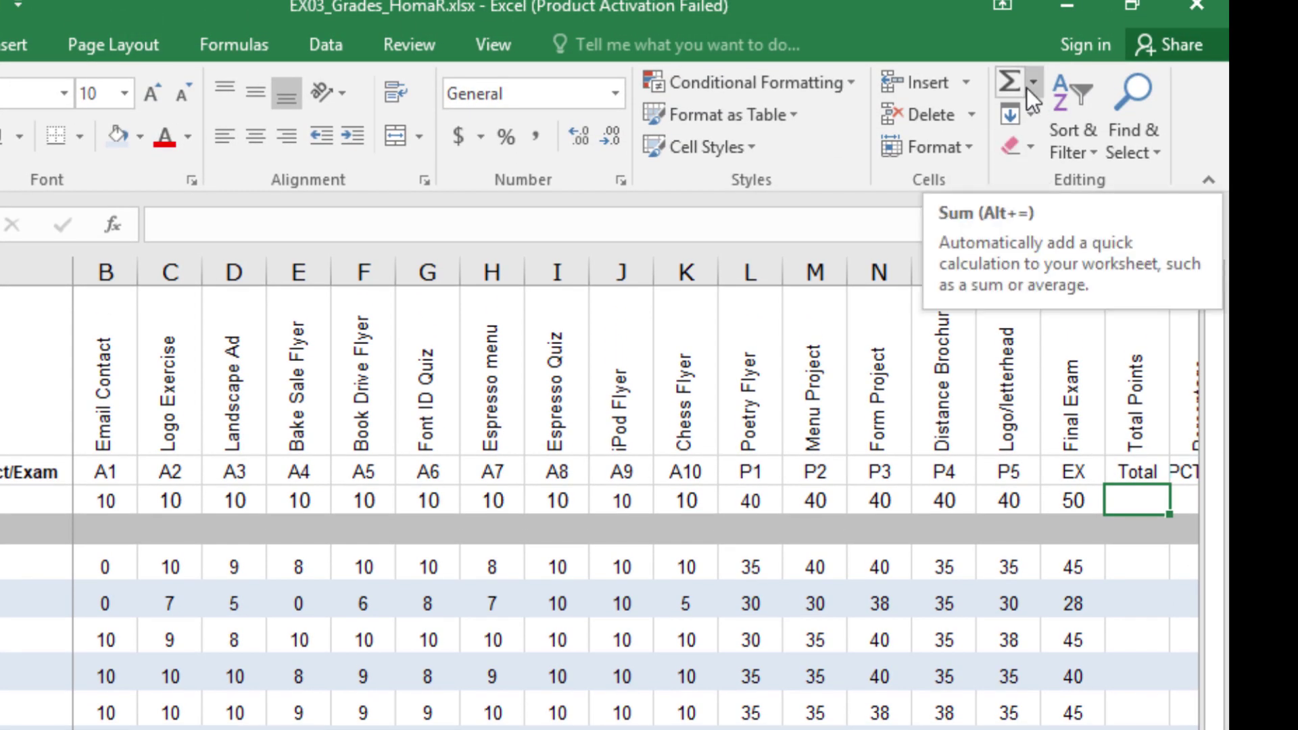
{"action": "left_click", "coordinate": [1026, 88]}
{"action": "left_click", "coordinate": [1021, 75]}
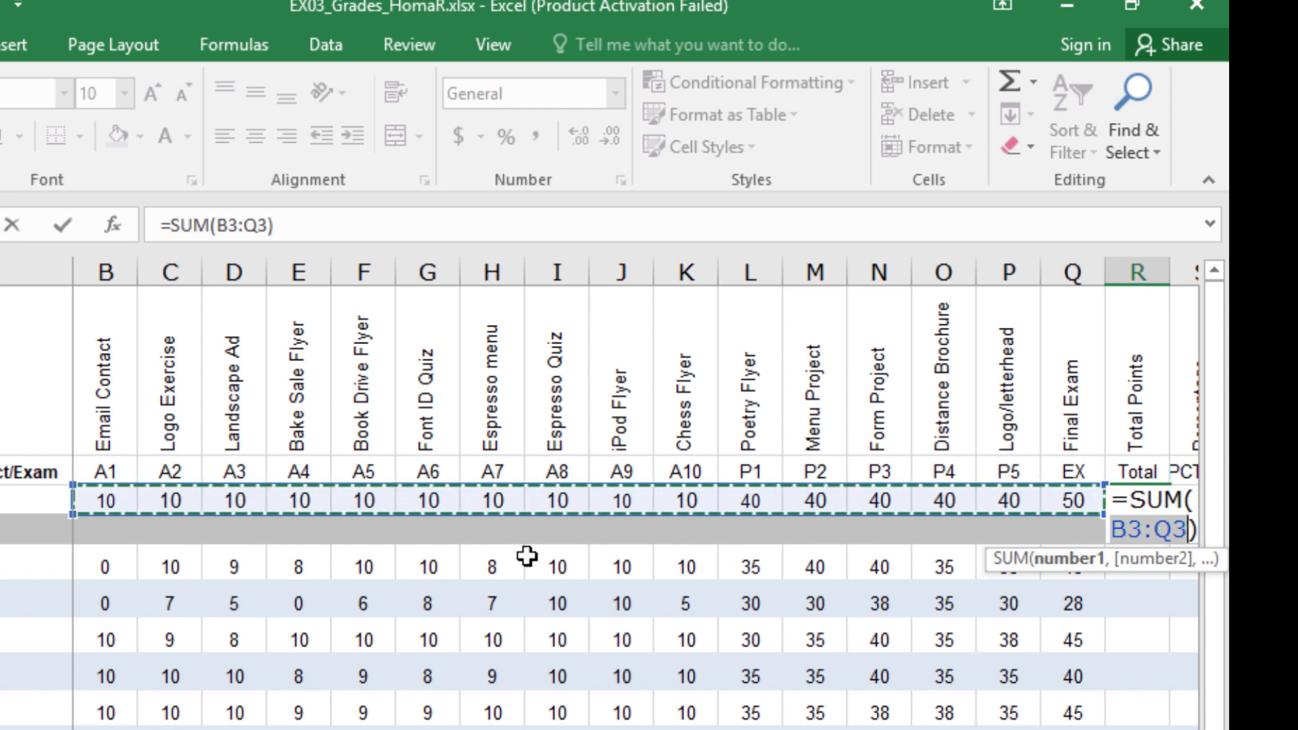
{"action": "key", "text": "Return"}
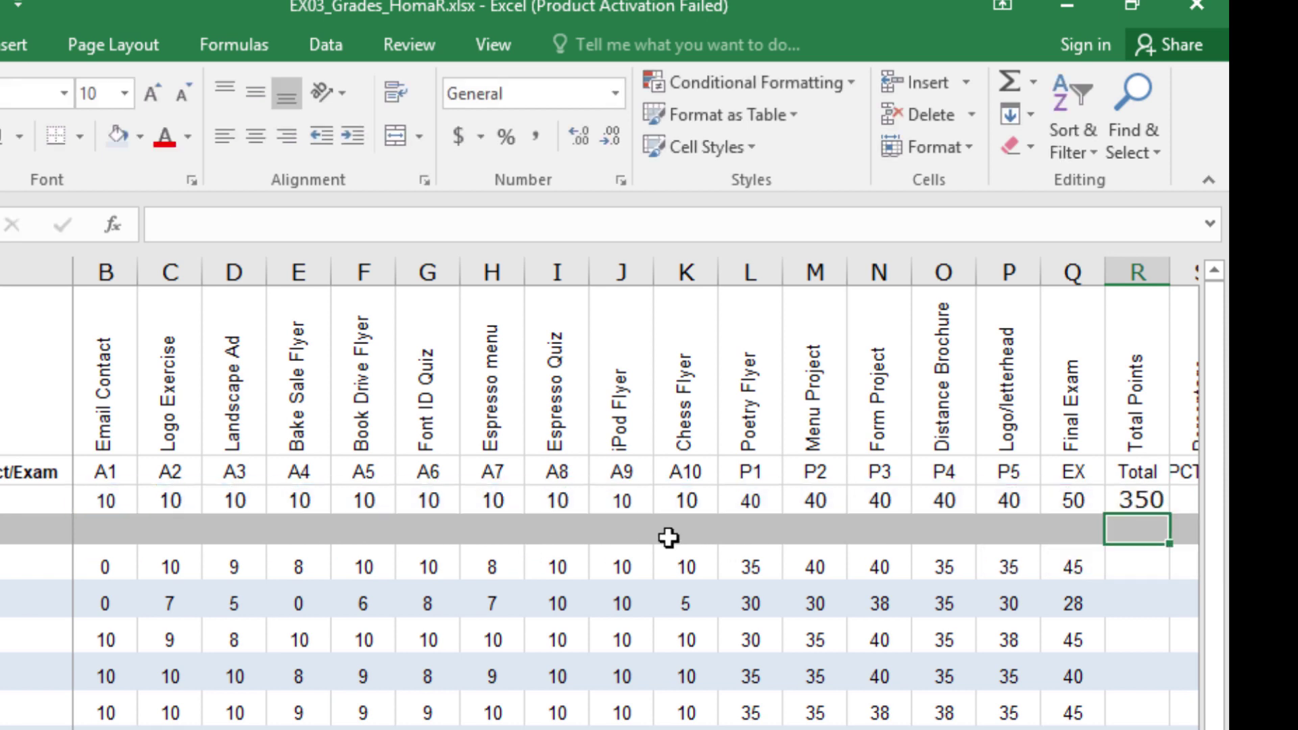
{"action": "key", "text": "alt+Tab"}
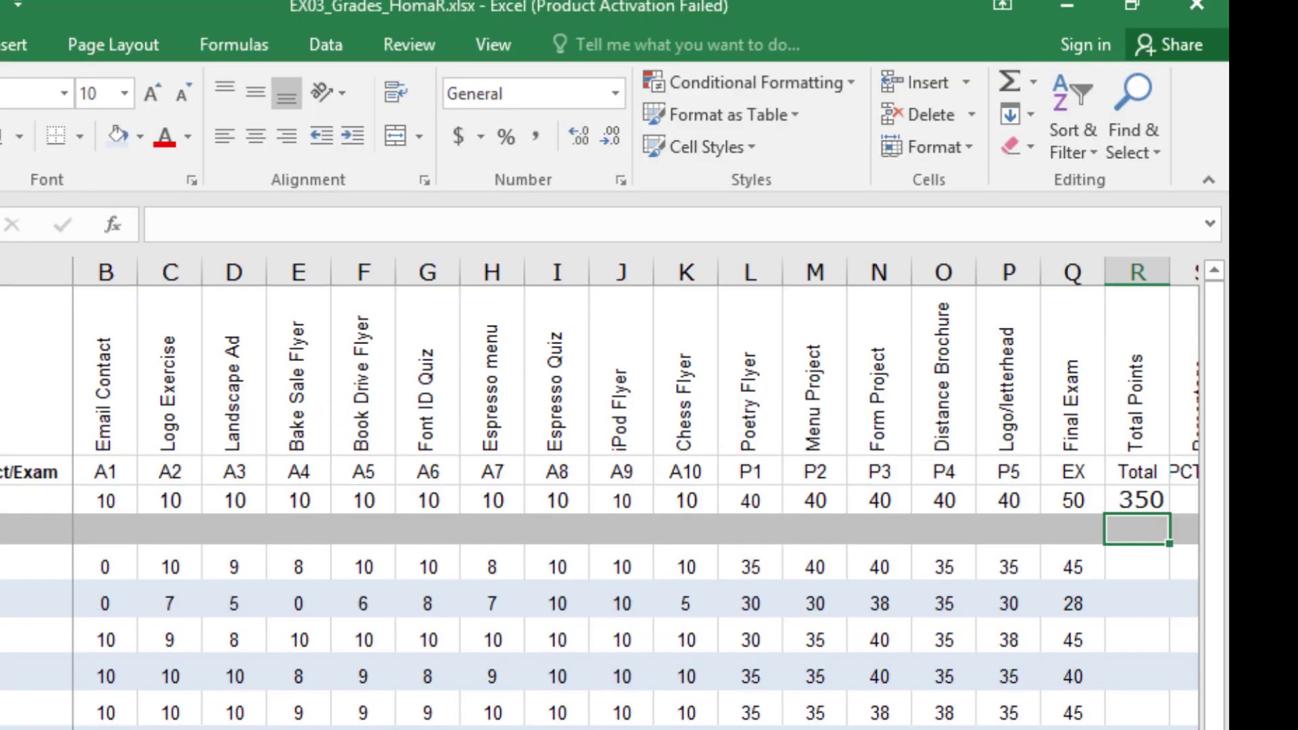
{"action": "left_click", "coordinate": [945, 565]}
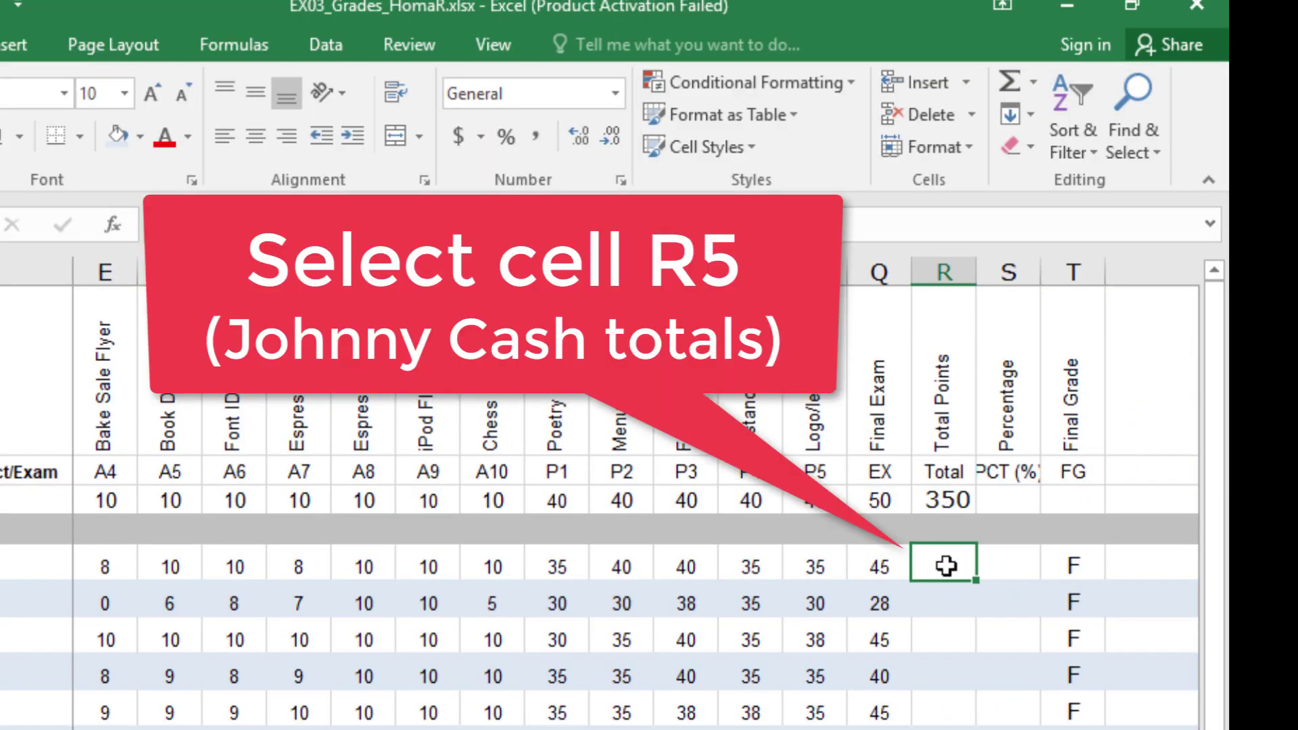
Step: AutoSum the first student's scores into R5 as =SUM(B5:Q5), giving 315
{"action": "left_click", "coordinate": [1010, 83]}
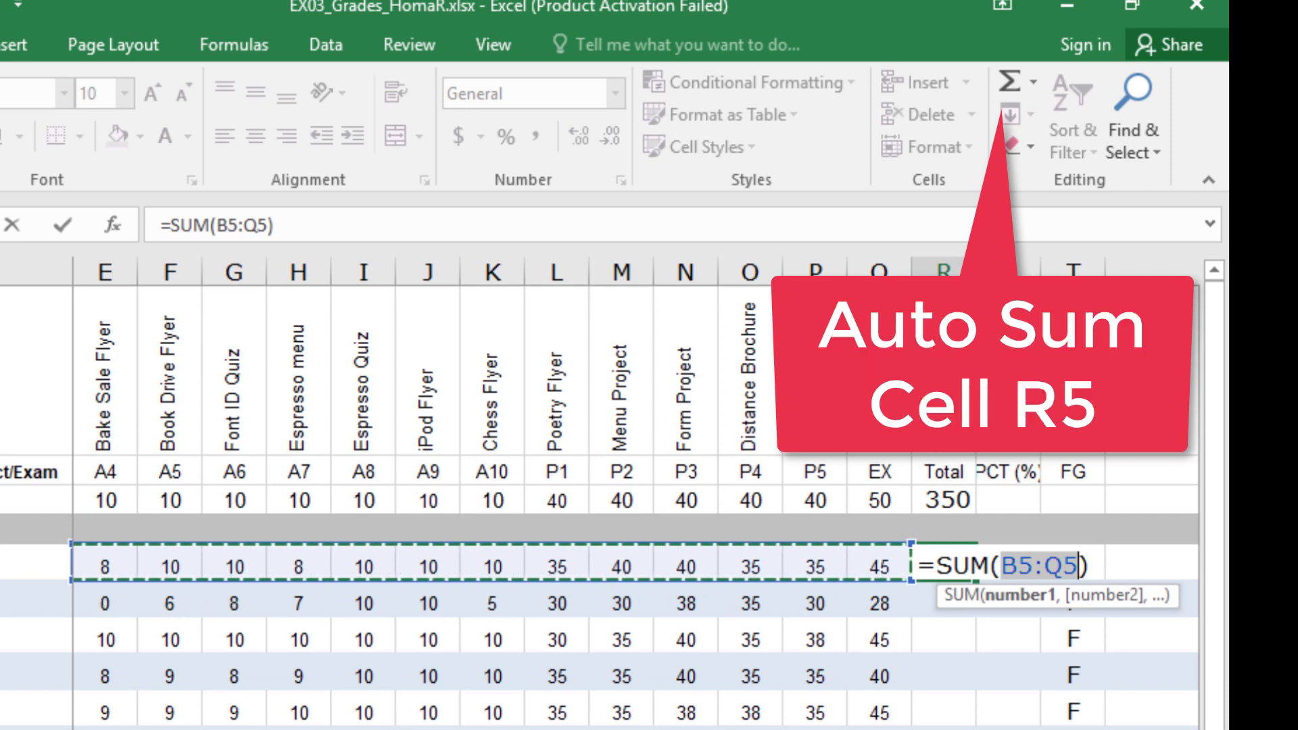
{"action": "scroll", "coordinate": [635, 500], "scroll_direction": "left", "scroll_amount": 1}
{"action": "scroll", "coordinate": [608, 500], "scroll_direction": "left", "scroll_amount": 1}
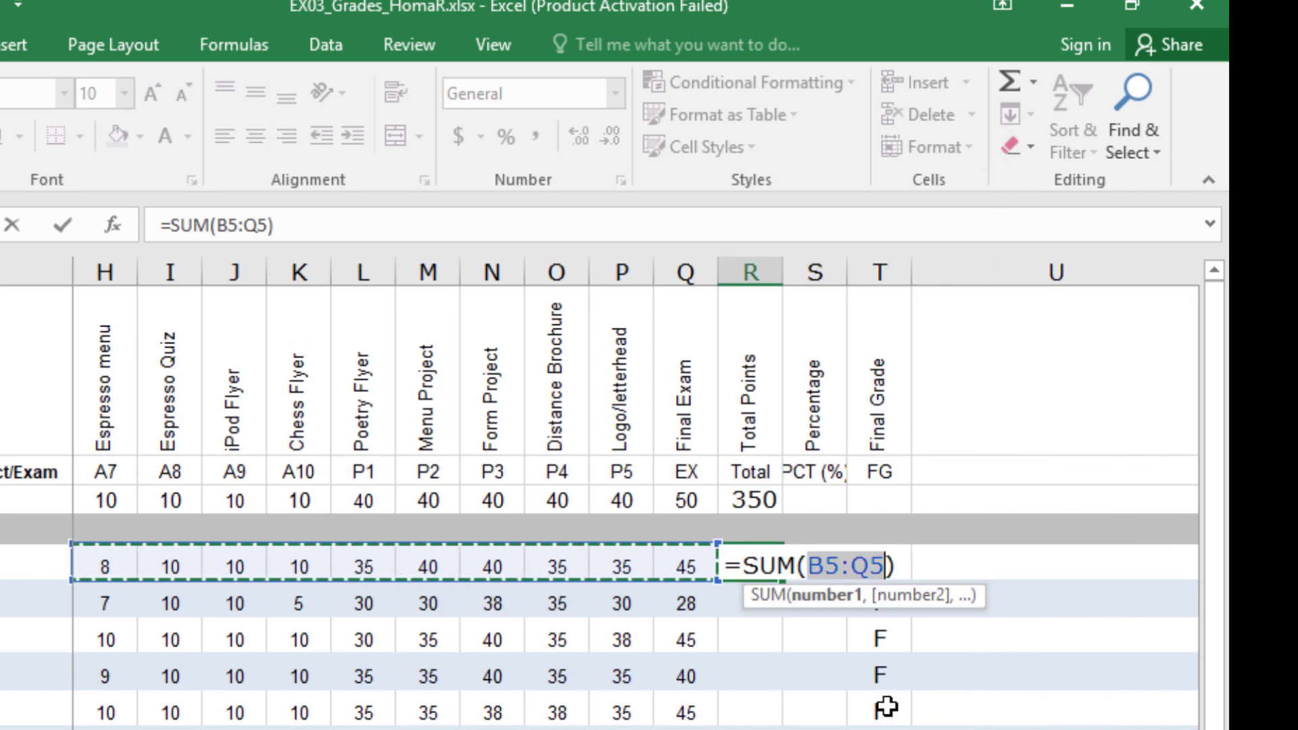
{"action": "key", "text": "Return"}
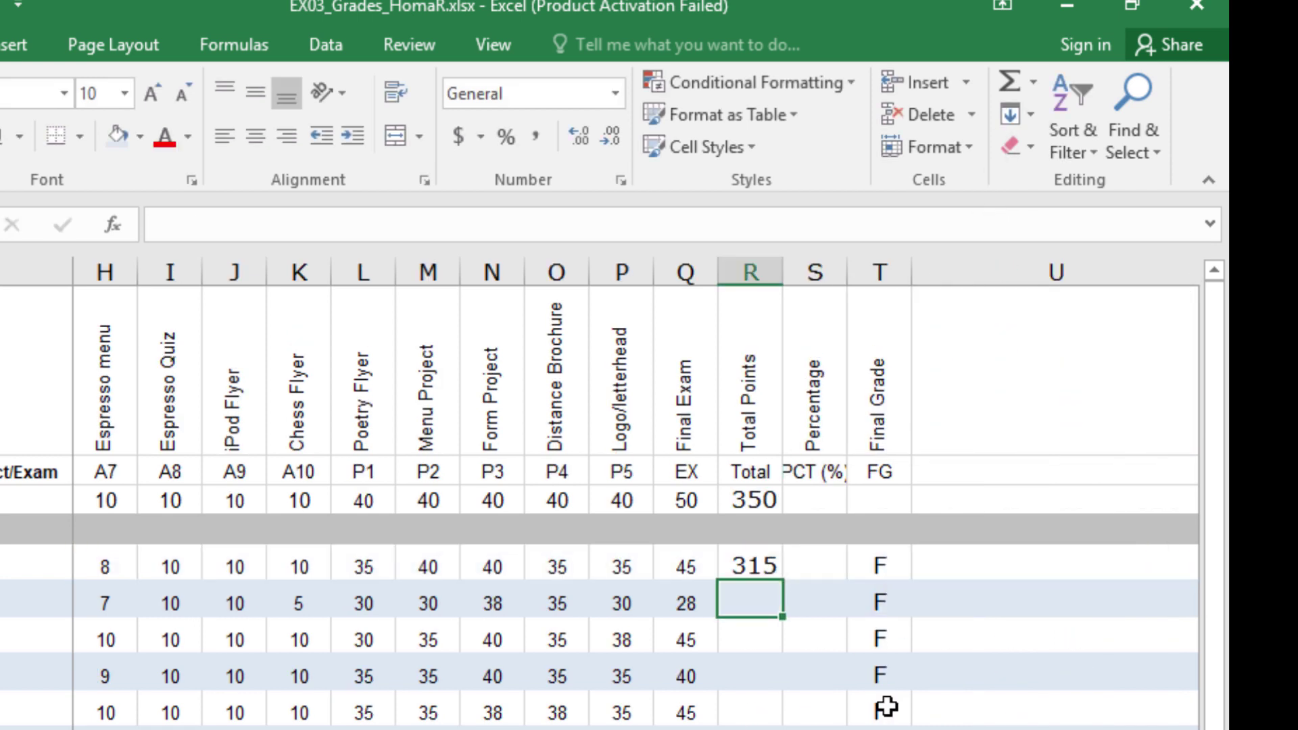
{"action": "left_click", "coordinate": [752, 569]}
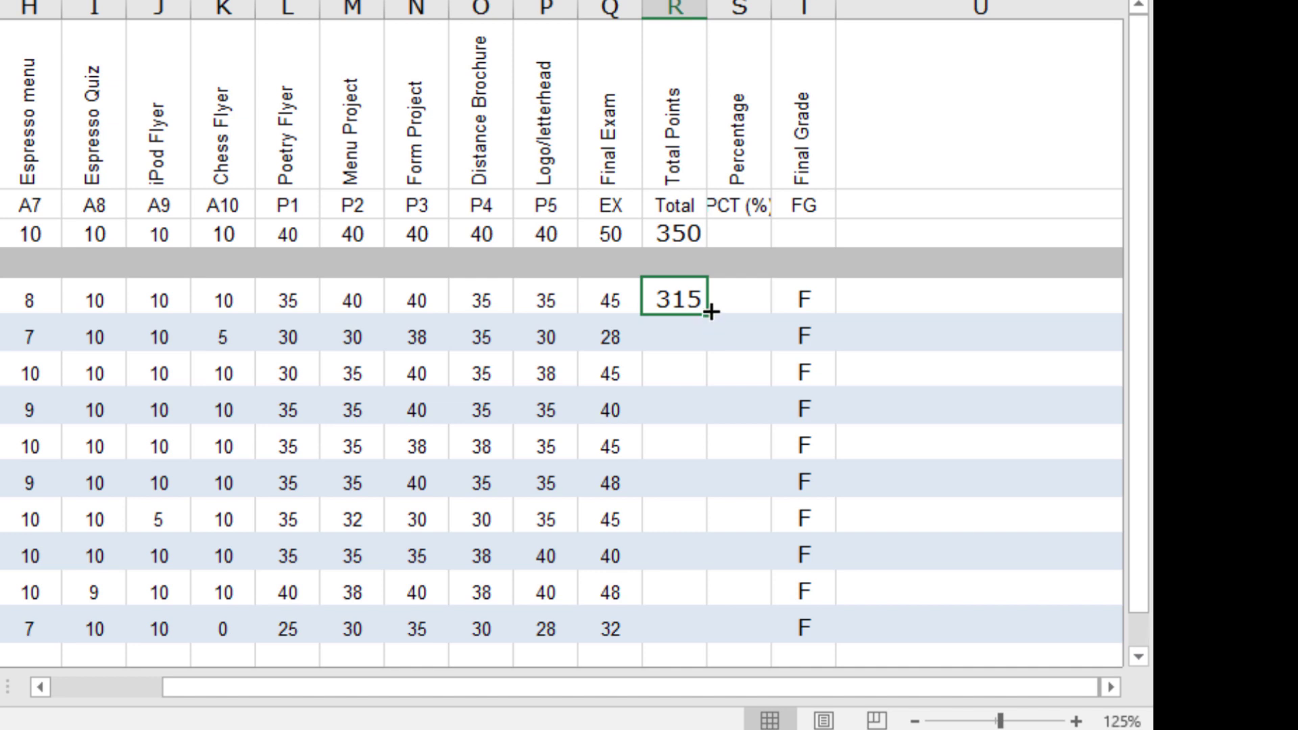
Step: Fill R5's total formula down through R14 for all ten students
{"action": "left_click_drag", "start_coordinate": [708, 313], "coordinate": [680, 630]}
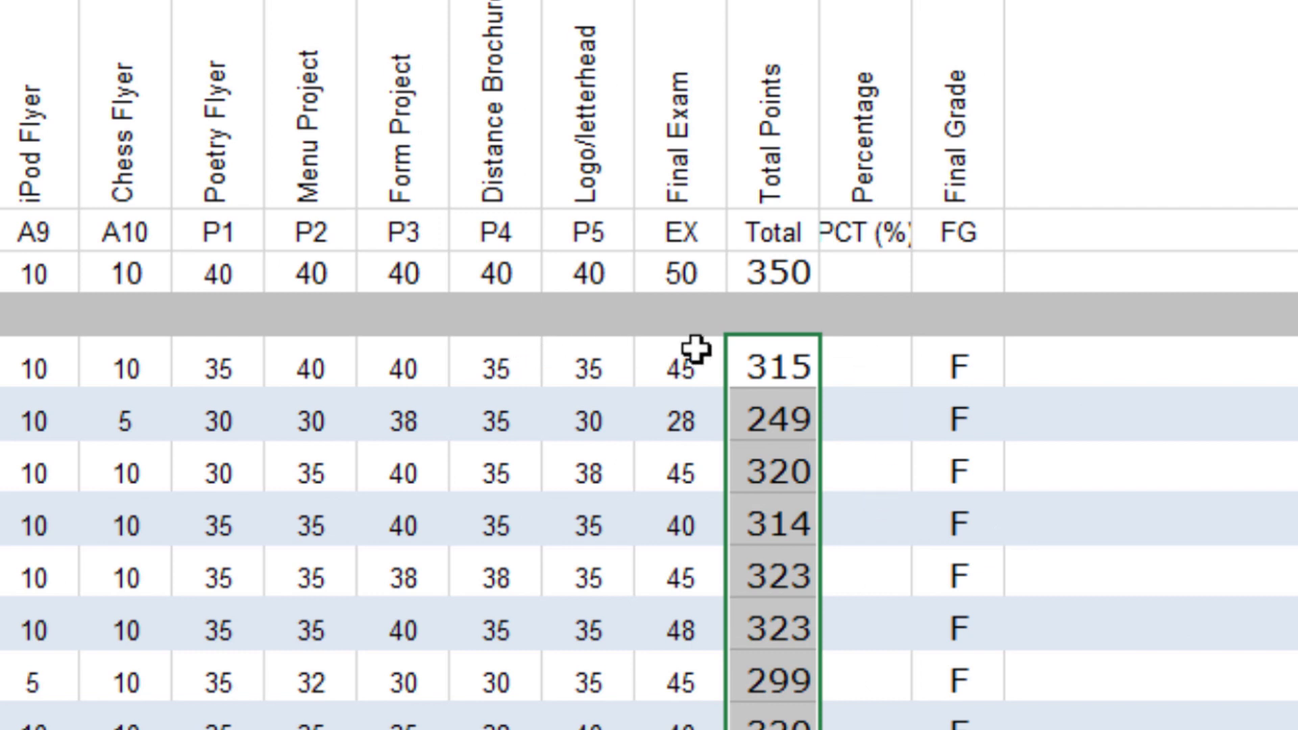
{"action": "left_click", "coordinate": [876, 364]}
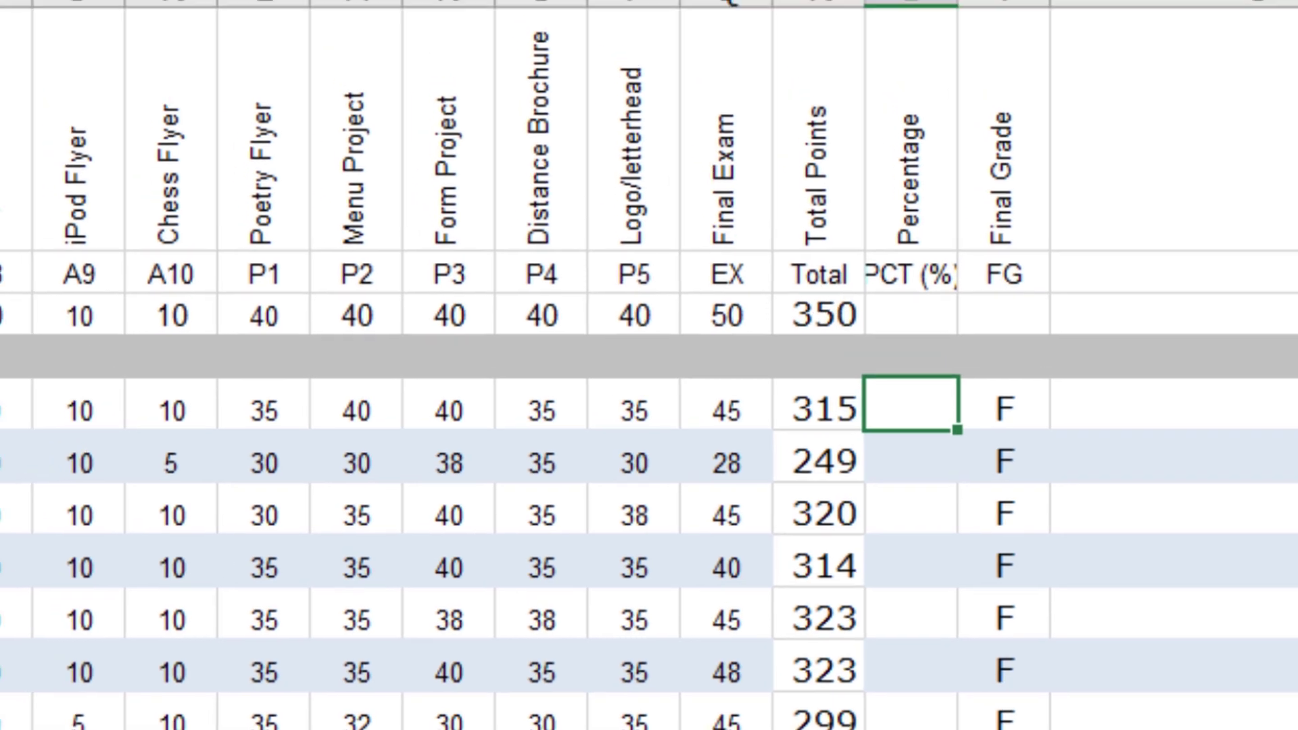
Step: Enter =sum(r5/r3) in S5 so the first student's percentage shows 0.9
{"action": "left_click", "coordinate": [251, 92]}
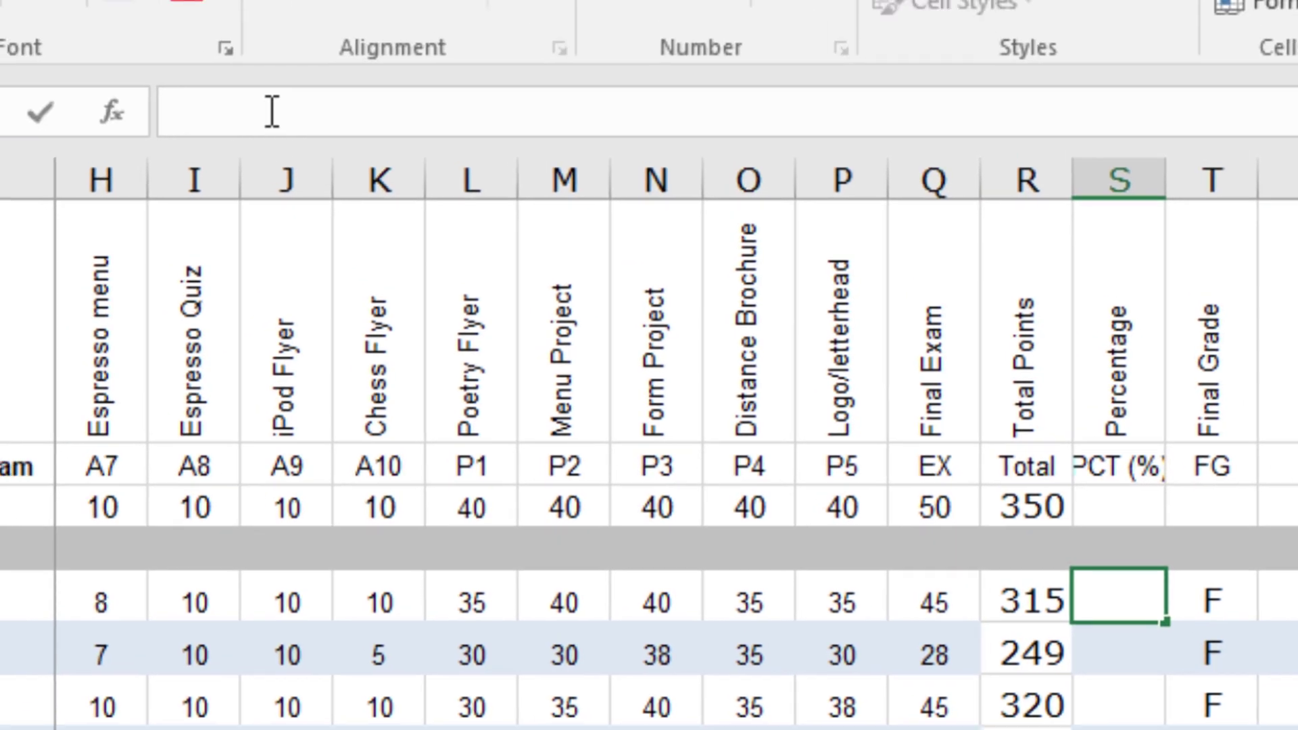
{"action": "type", "text": "=sum"}
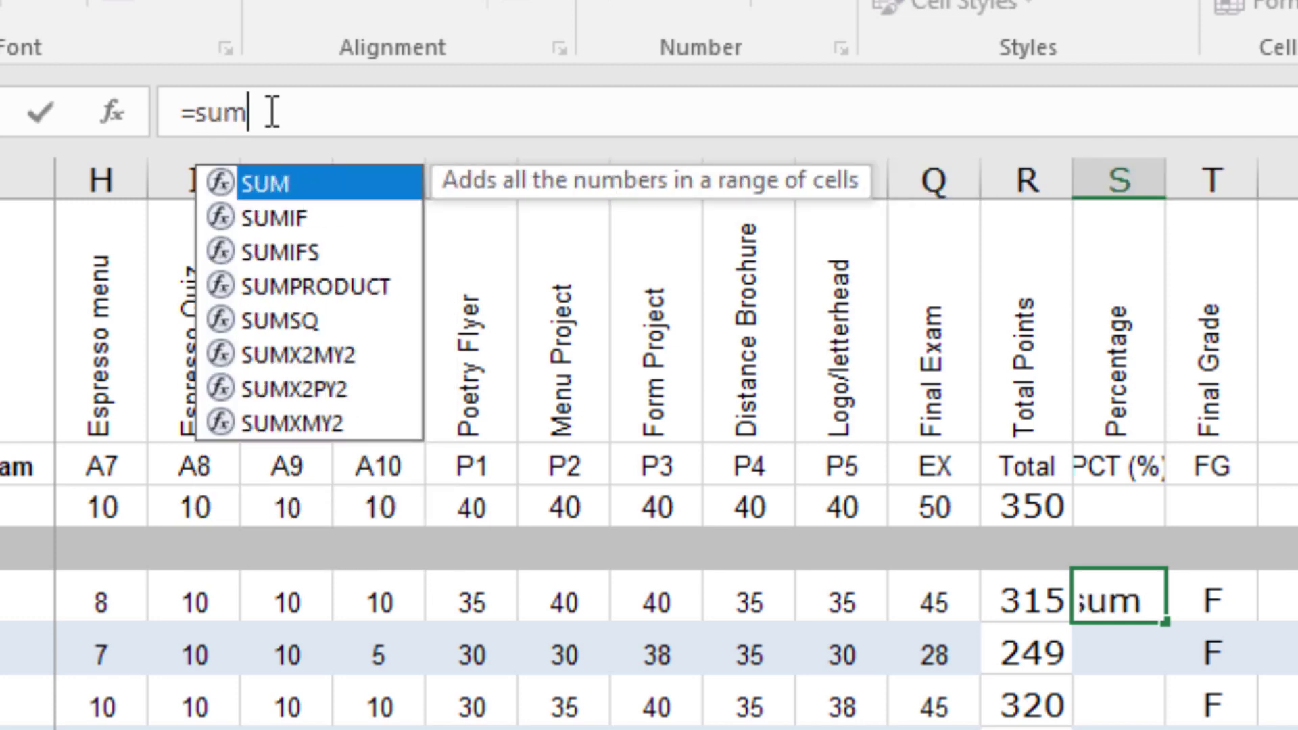
{"action": "type", "text": "("}
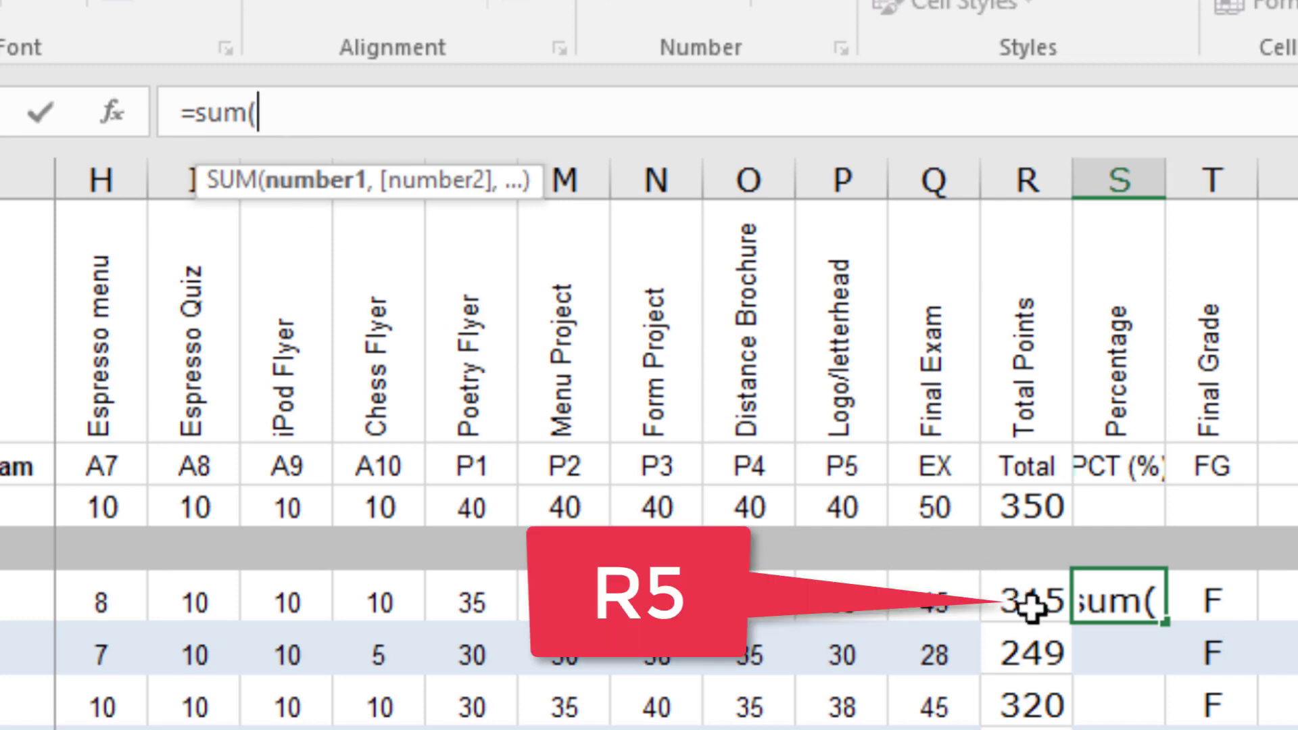
{"action": "type", "text": "r"}
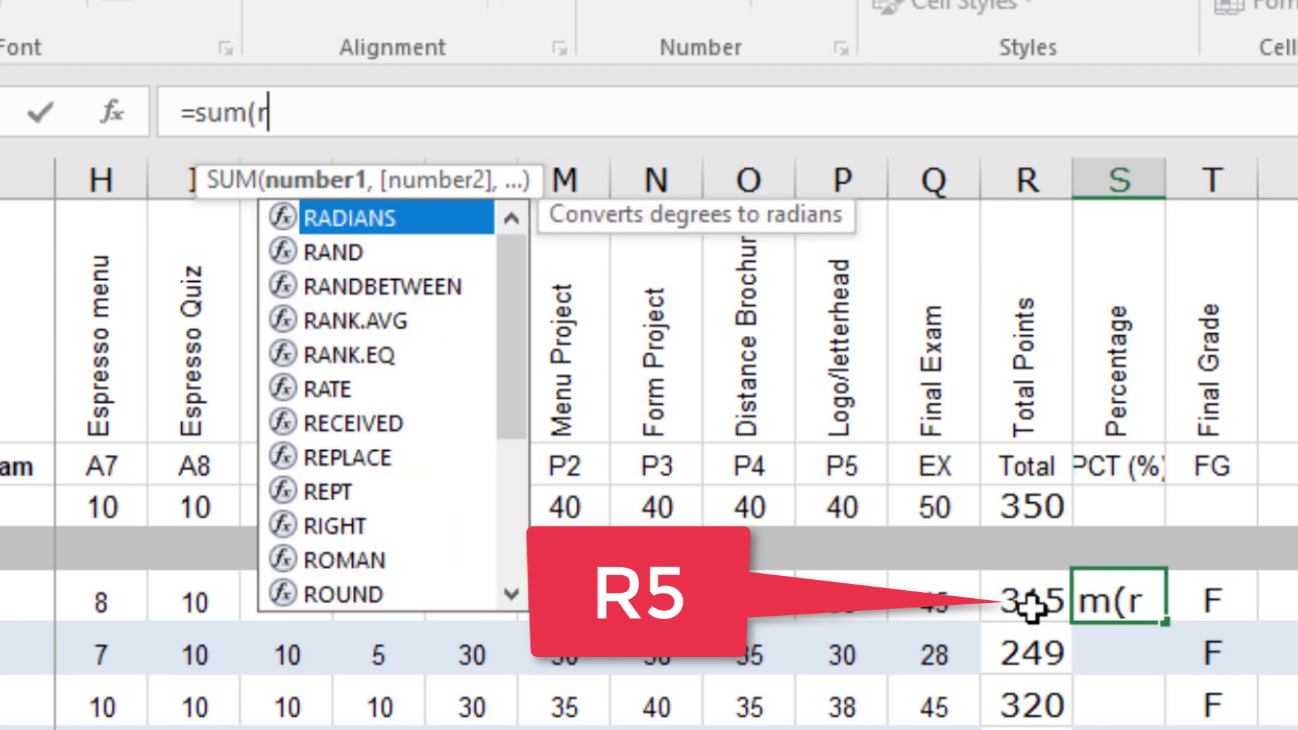
{"action": "type", "text": "5/"}
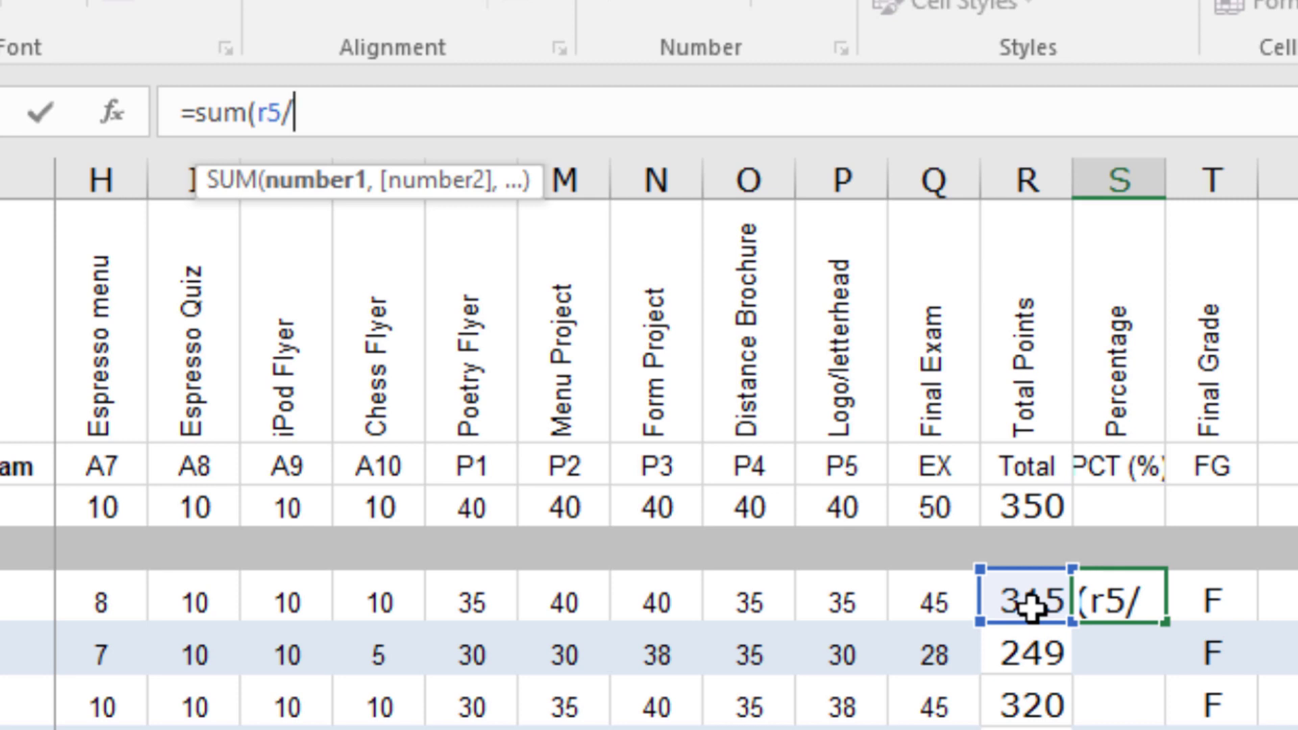
{"action": "type", "text": "r3"}
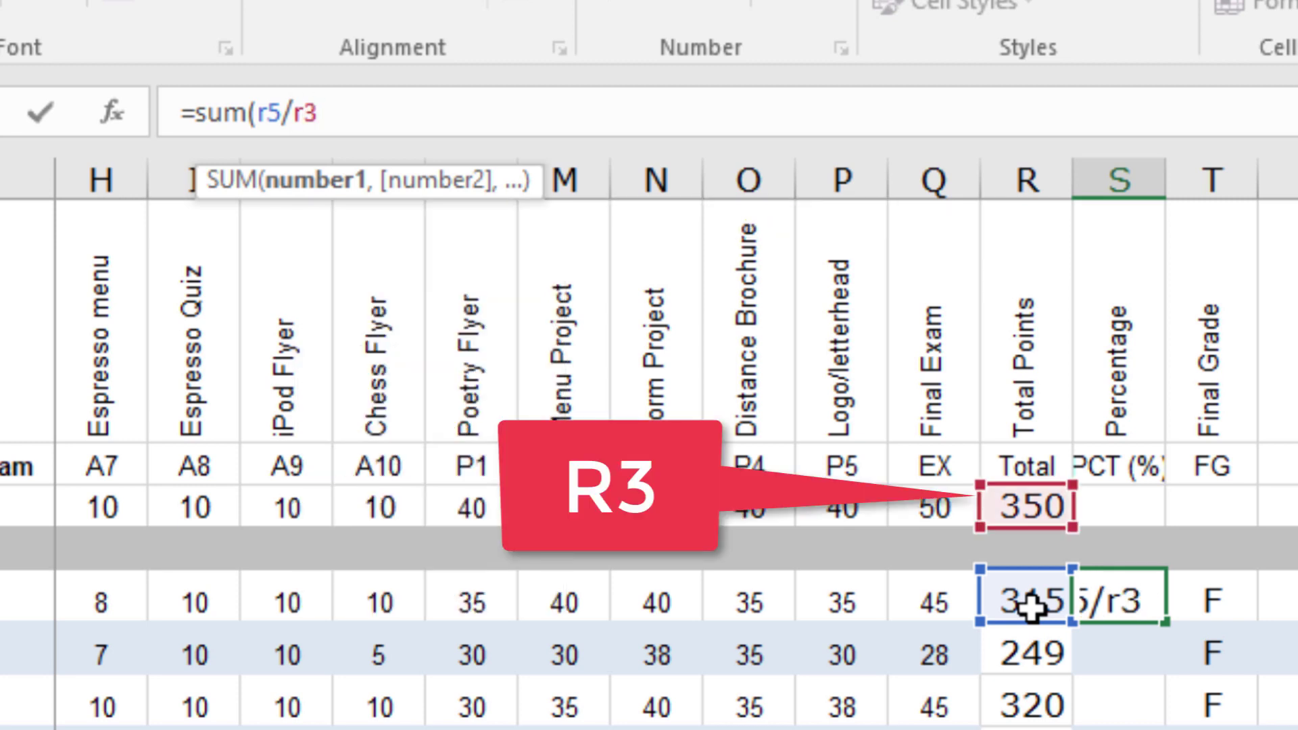
{"action": "type", "text": ")"}
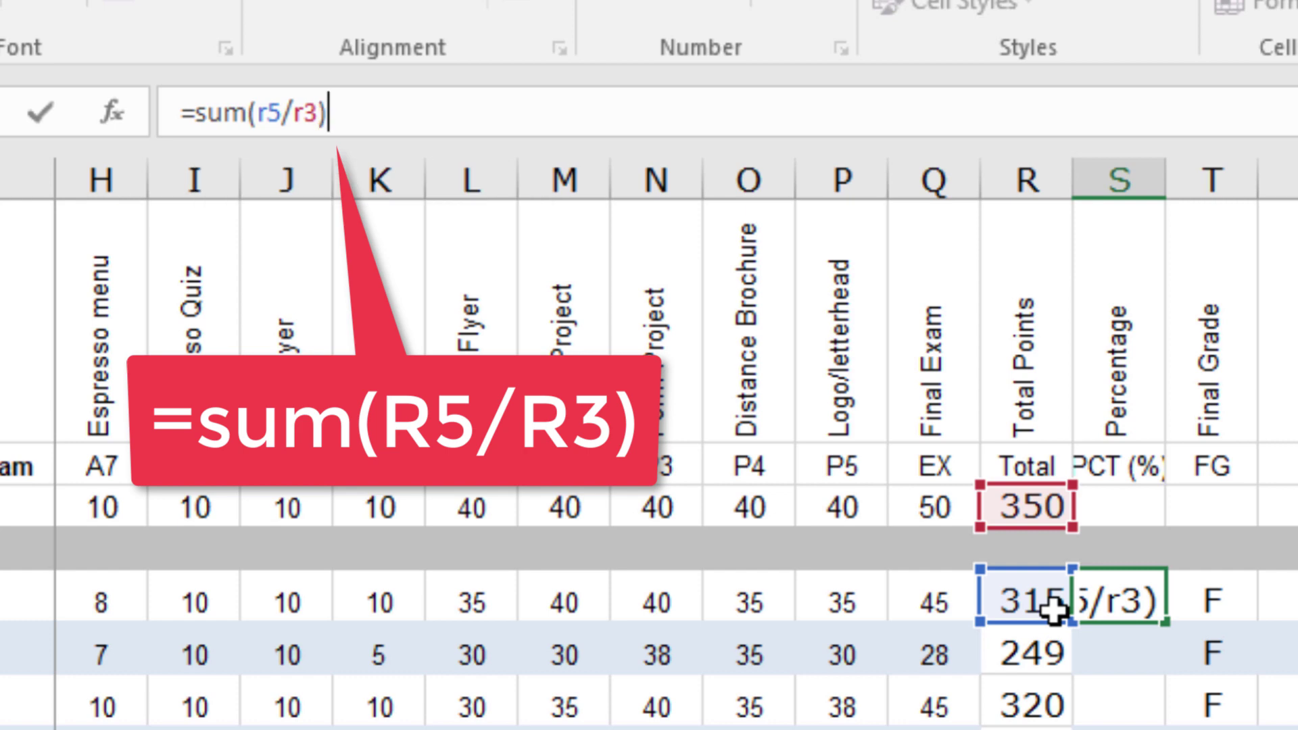
{"action": "key", "text": "Return"}
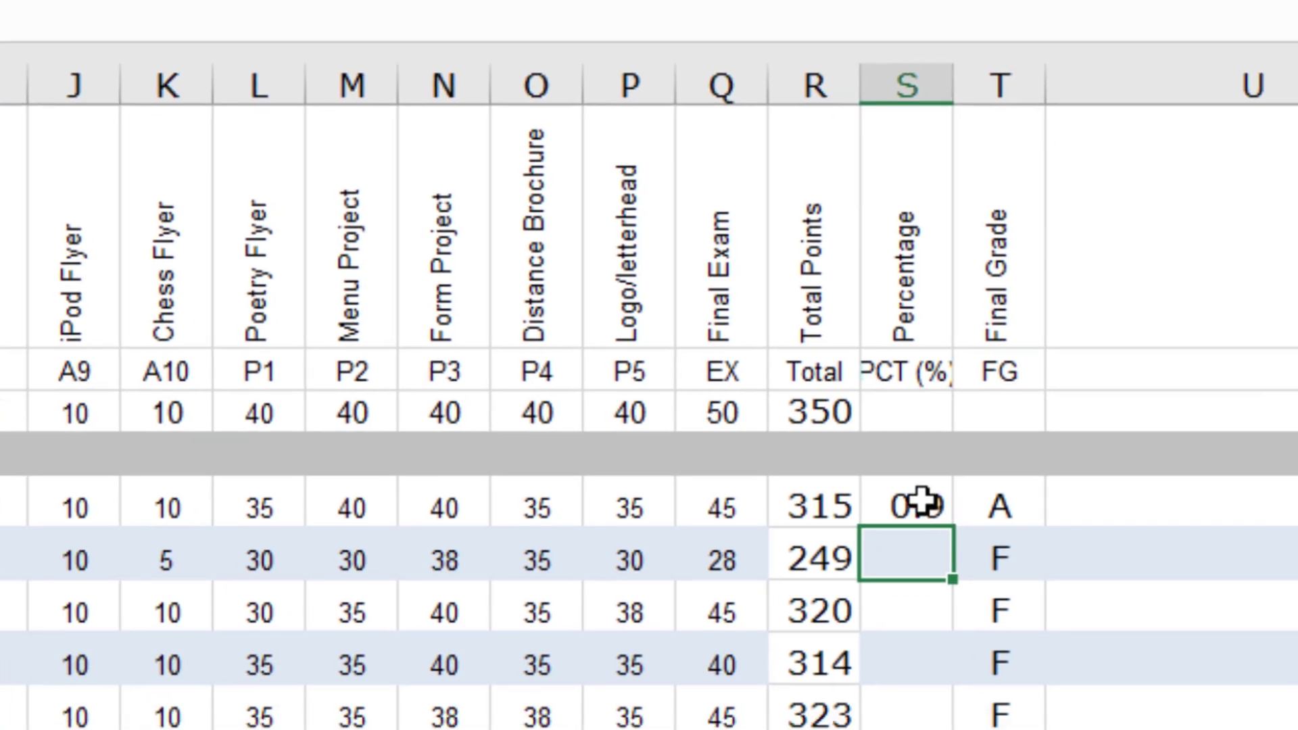
{"action": "left_click", "coordinate": [922, 502]}
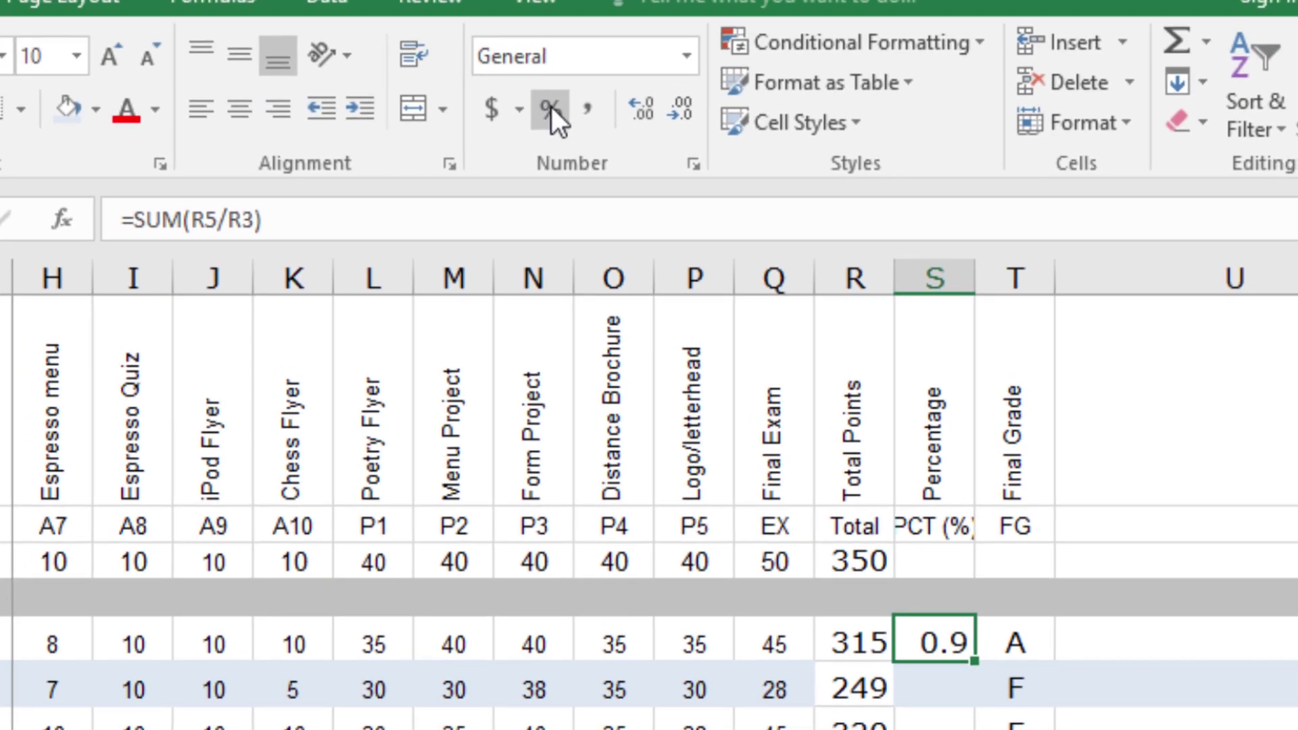
Step: Format S5 as a percentage showing 90% and widen the Percentage column to fit
{"action": "left_click", "coordinate": [550, 106]}
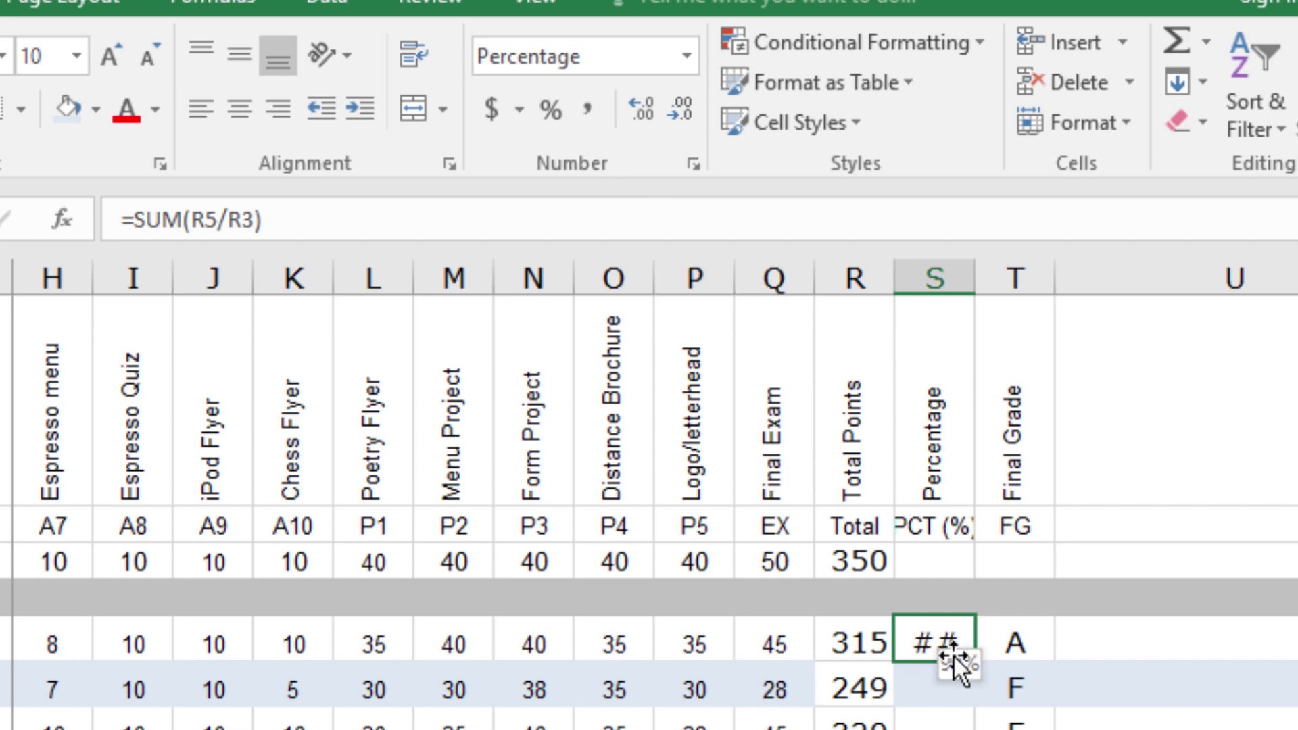
{"action": "left_click_drag", "start_coordinate": [972, 278], "coordinate": [972, 277]}
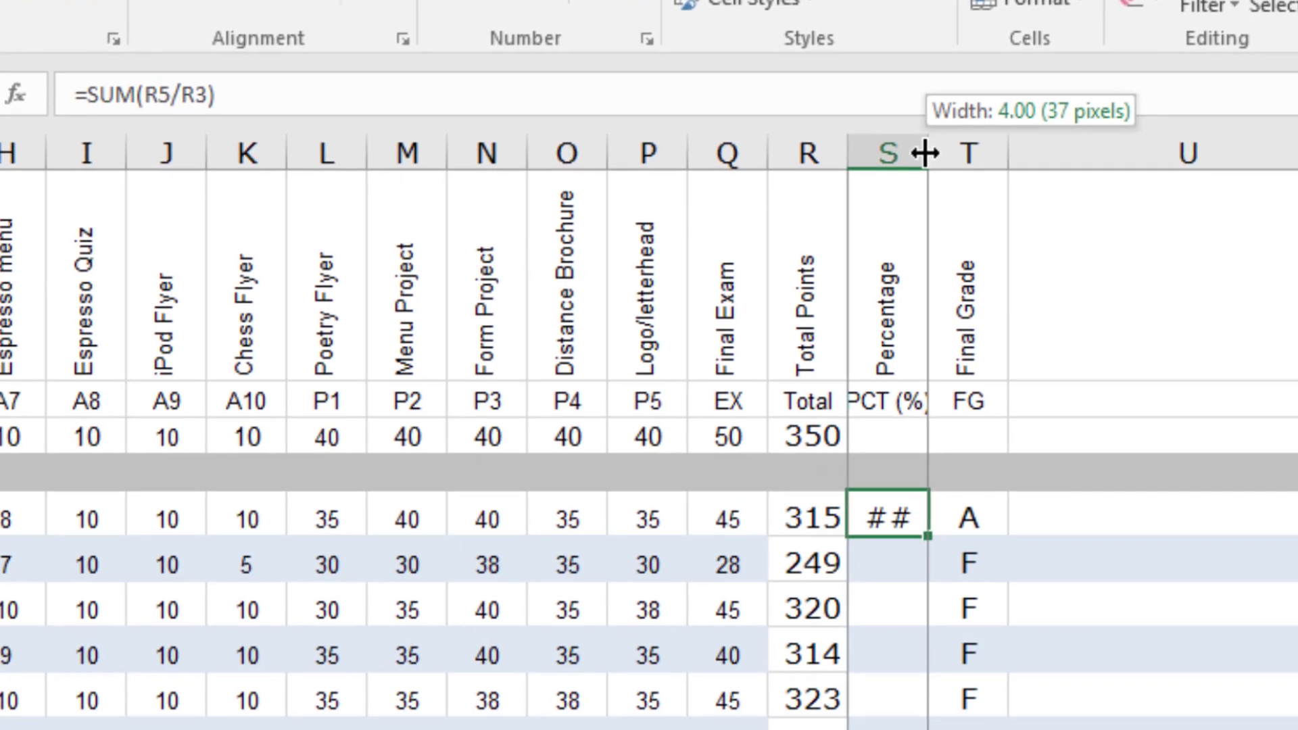
{"action": "left_click_drag", "start_coordinate": [924, 154], "coordinate": [965, 155]}
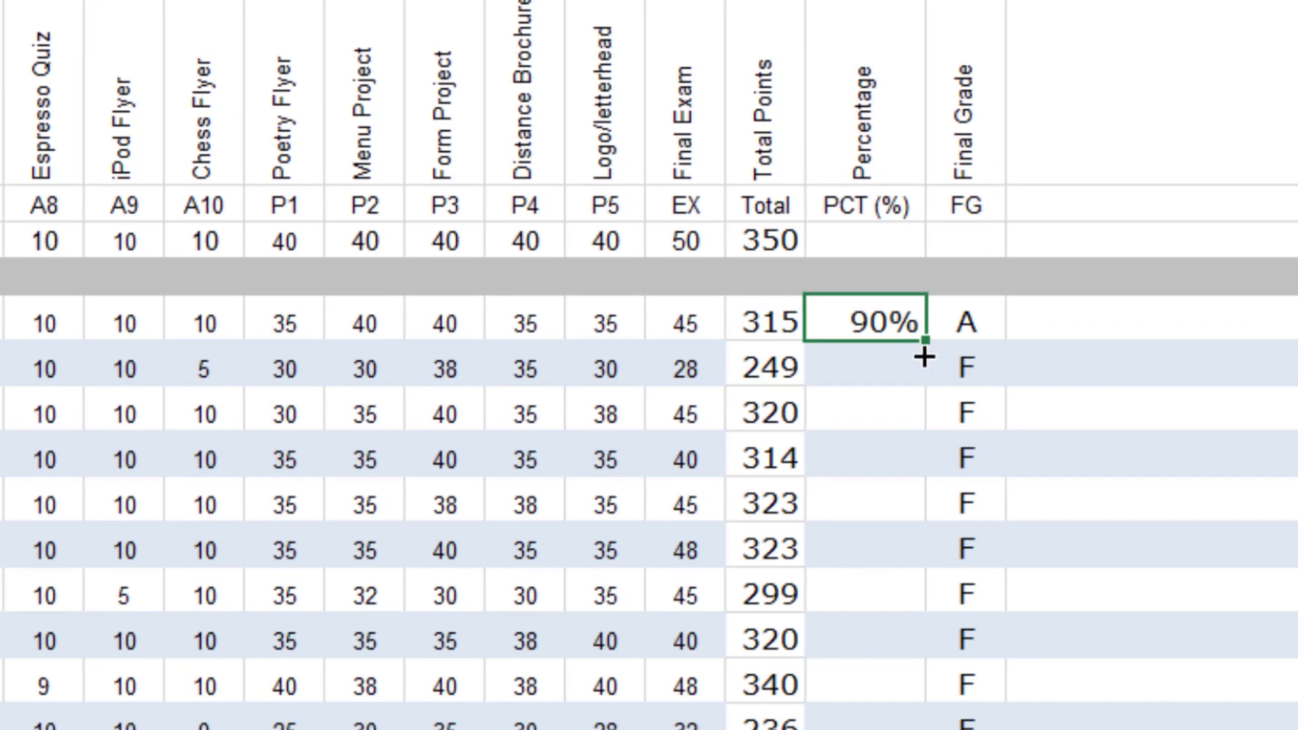
Step: Try filling the percentage formula down the PCT column, then undo the incorrect fill
{"action": "left_click_drag", "start_coordinate": [924, 356], "coordinate": [900, 729]}
{"action": "left_click_drag", "start_coordinate": [885, 662], "coordinate": [878, 660]}
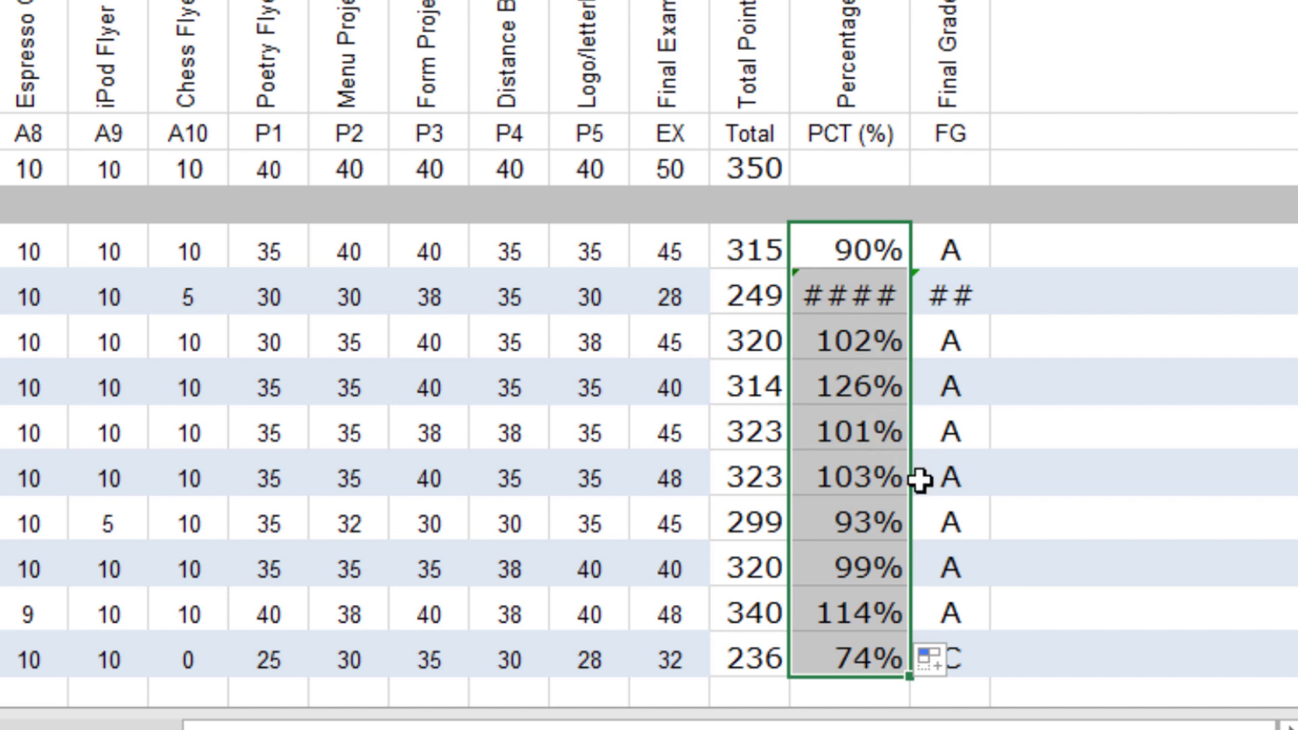
{"action": "key", "text": "ctrl+z"}
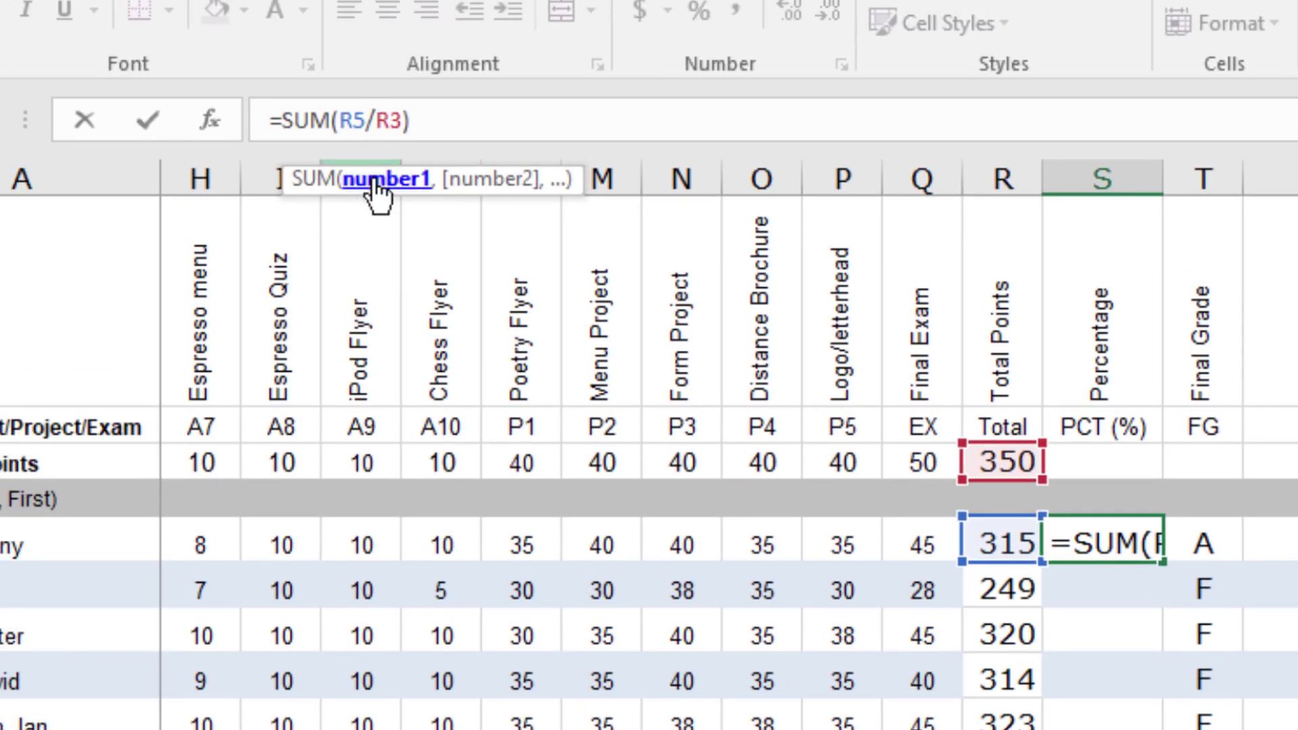
Step: Change S5's formula to =SUM(R5/$R$3) so the 350-point total in R3 stays absolute
{"action": "type", "text": "$"}
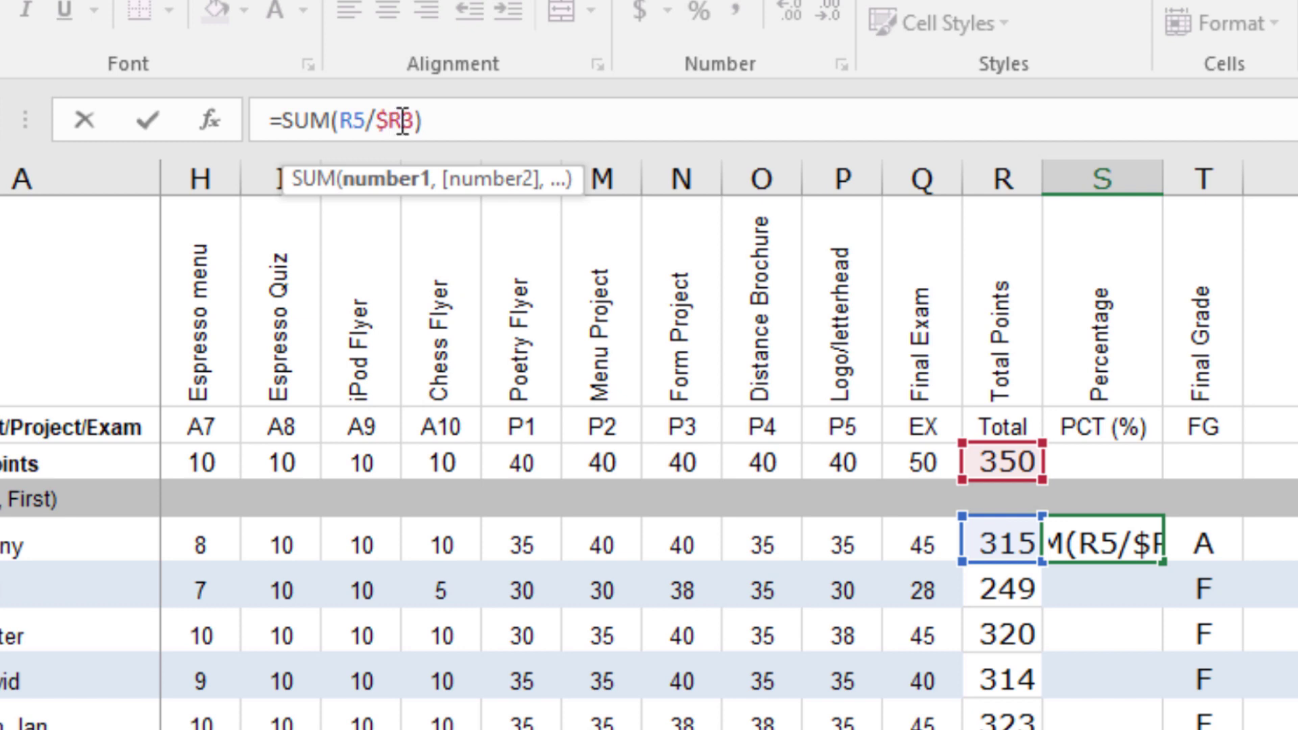
{"action": "left_click", "coordinate": [404, 121]}
{"action": "type", "text": "$"}
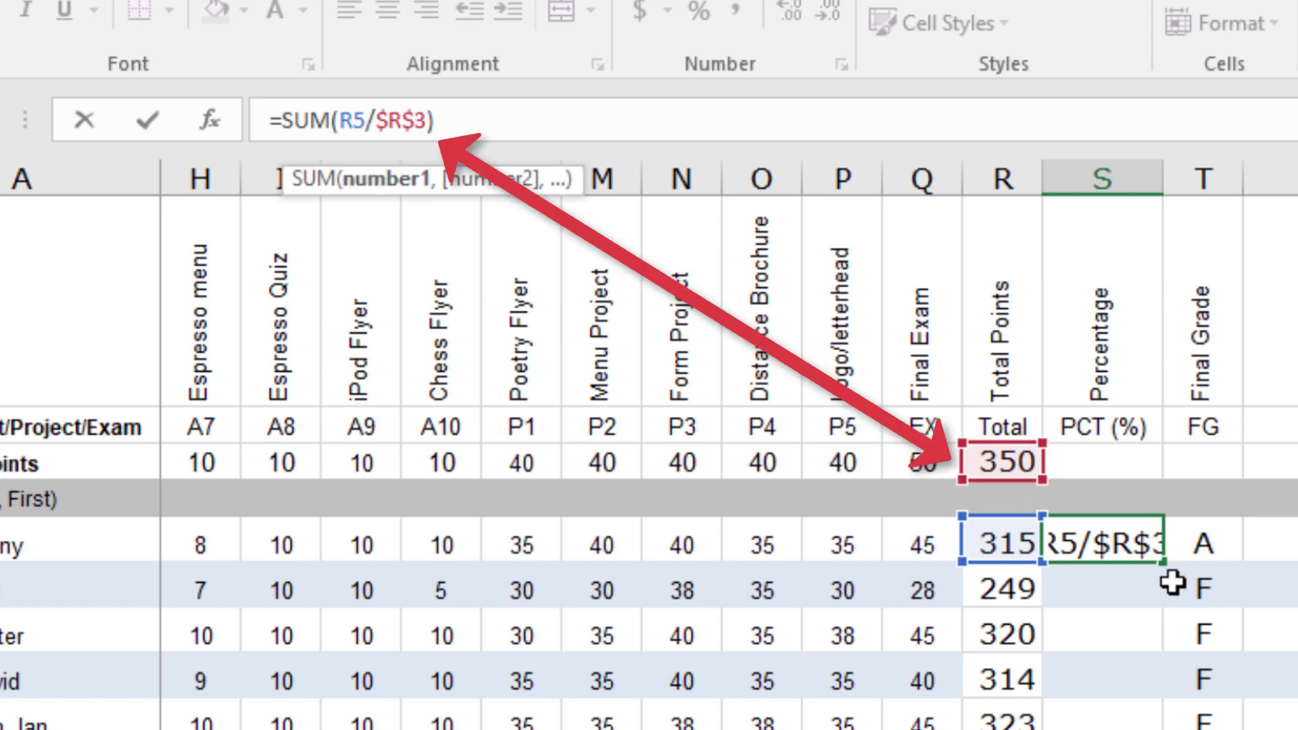
{"action": "key", "text": "Return"}
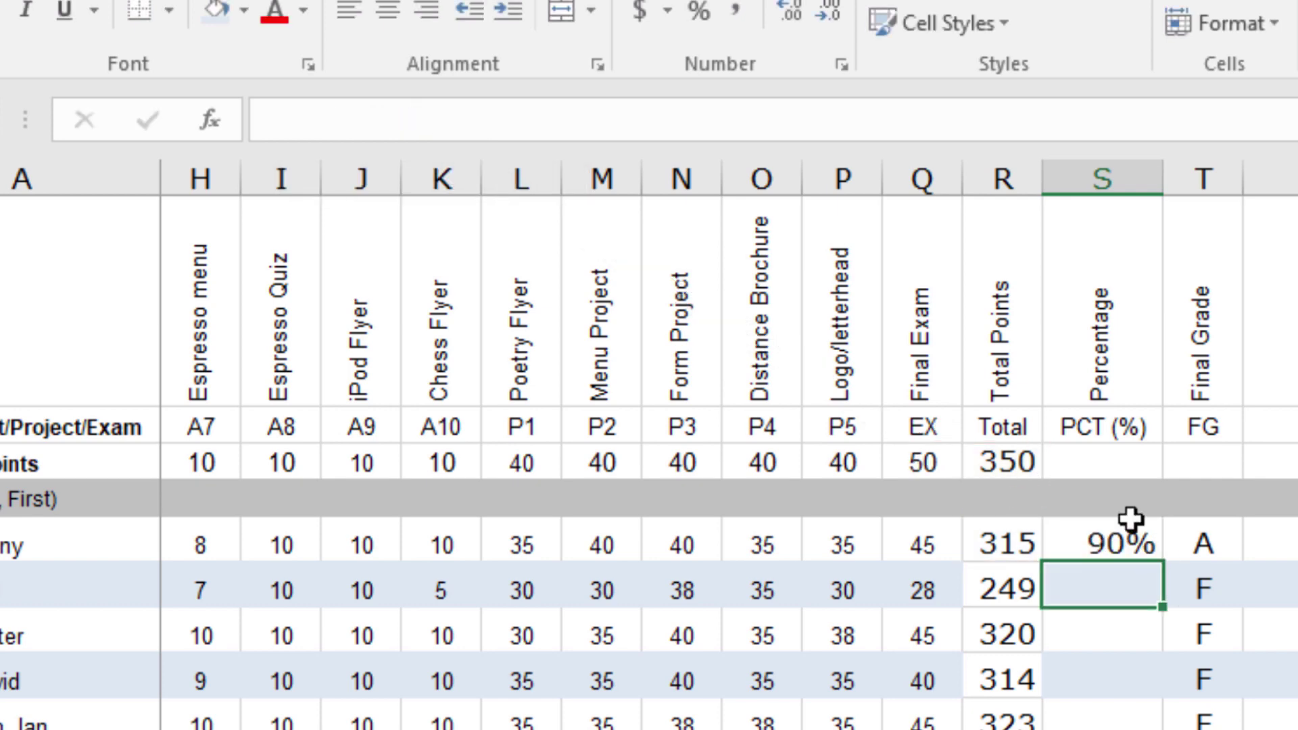
Step: Fill S5's percentage formula down to S14, giving every student a percentage from 67% to 97%
{"action": "left_click", "coordinate": [1122, 535]}
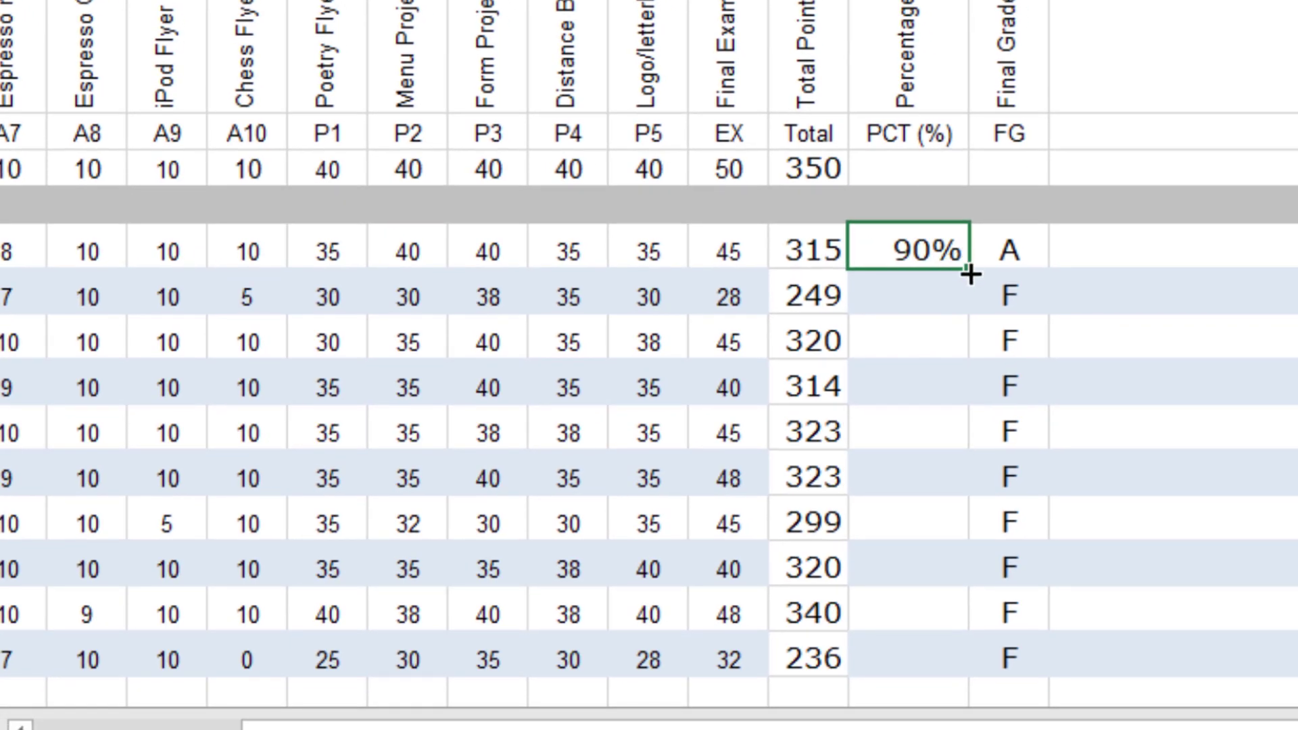
{"action": "left_click_drag", "start_coordinate": [968, 272], "coordinate": [944, 663]}
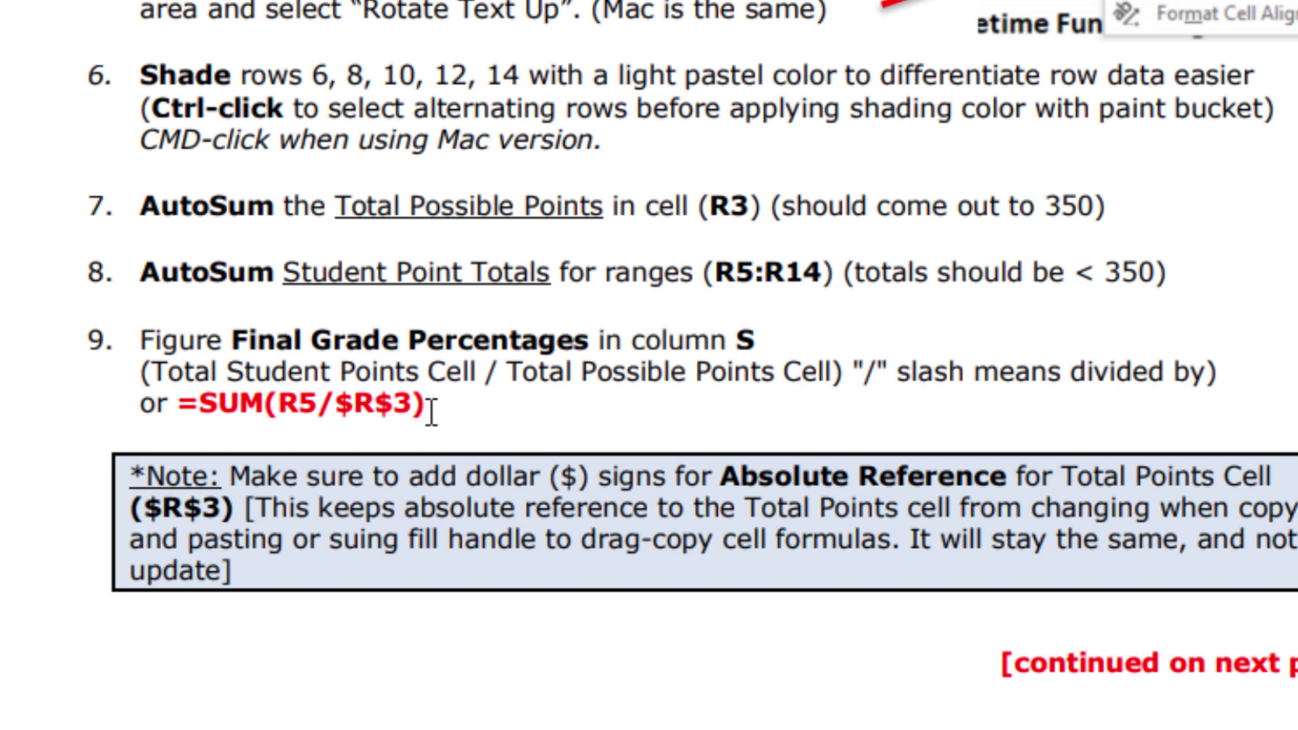
Step: Scroll the instructions PDF to the percentage, letter-grade and header/footer items 9–11
{"action": "scroll", "coordinate": [696, 570], "scroll_direction": "down", "scroll_amount": 10}
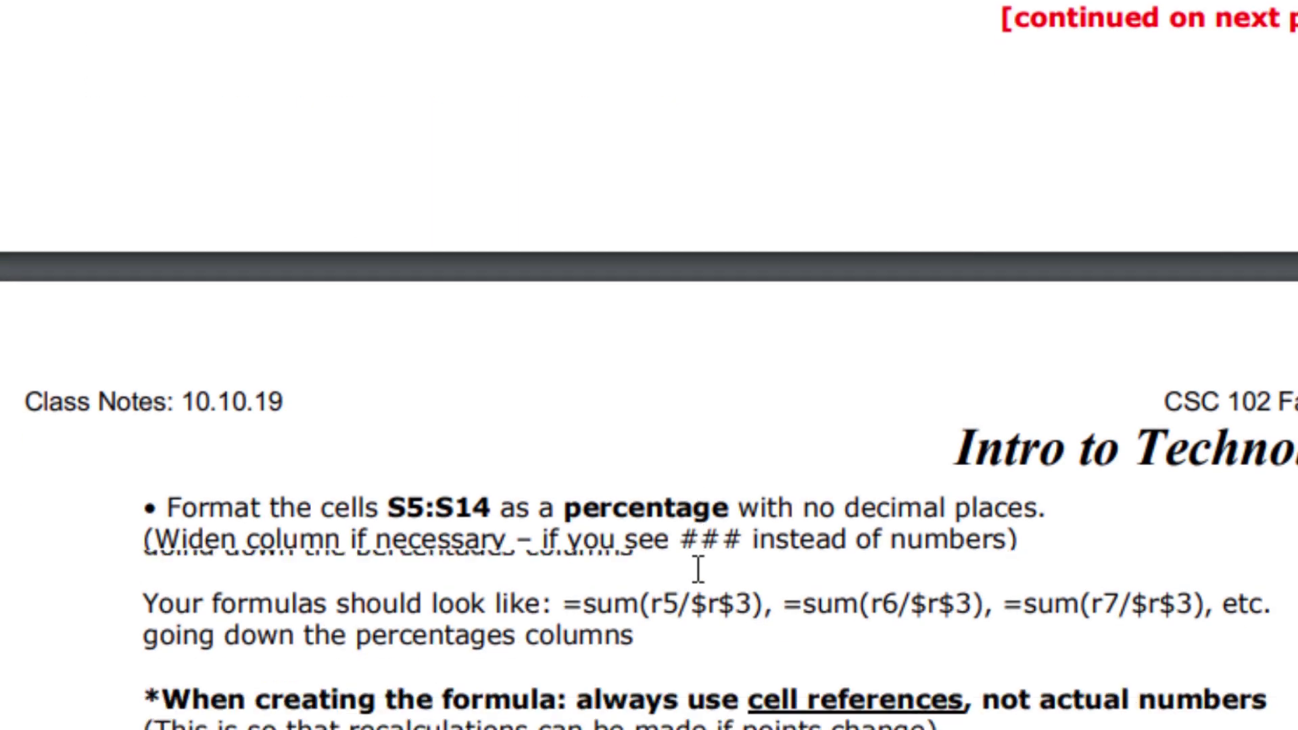
{"action": "scroll", "coordinate": [698, 570], "scroll_direction": "down", "scroll_amount": 4}
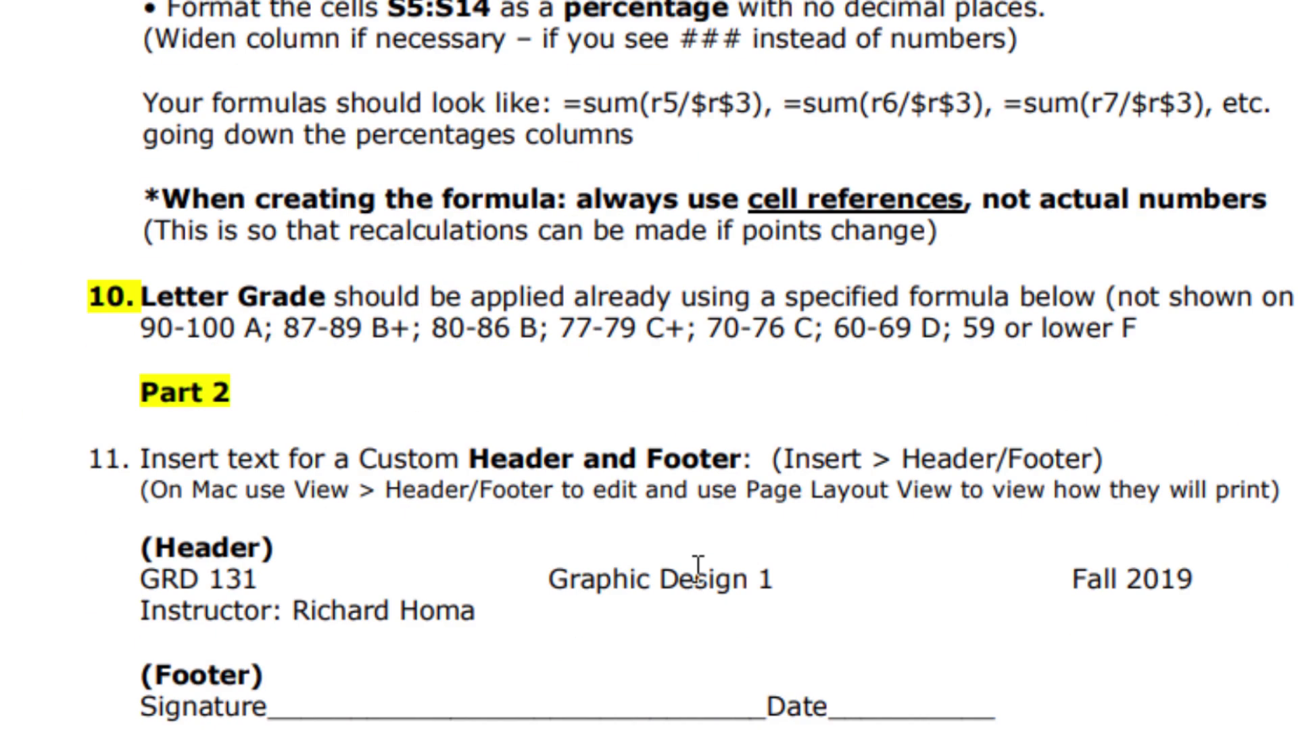
{"action": "scroll", "coordinate": [541, 209], "scroll_direction": "up", "scroll_amount": 2}
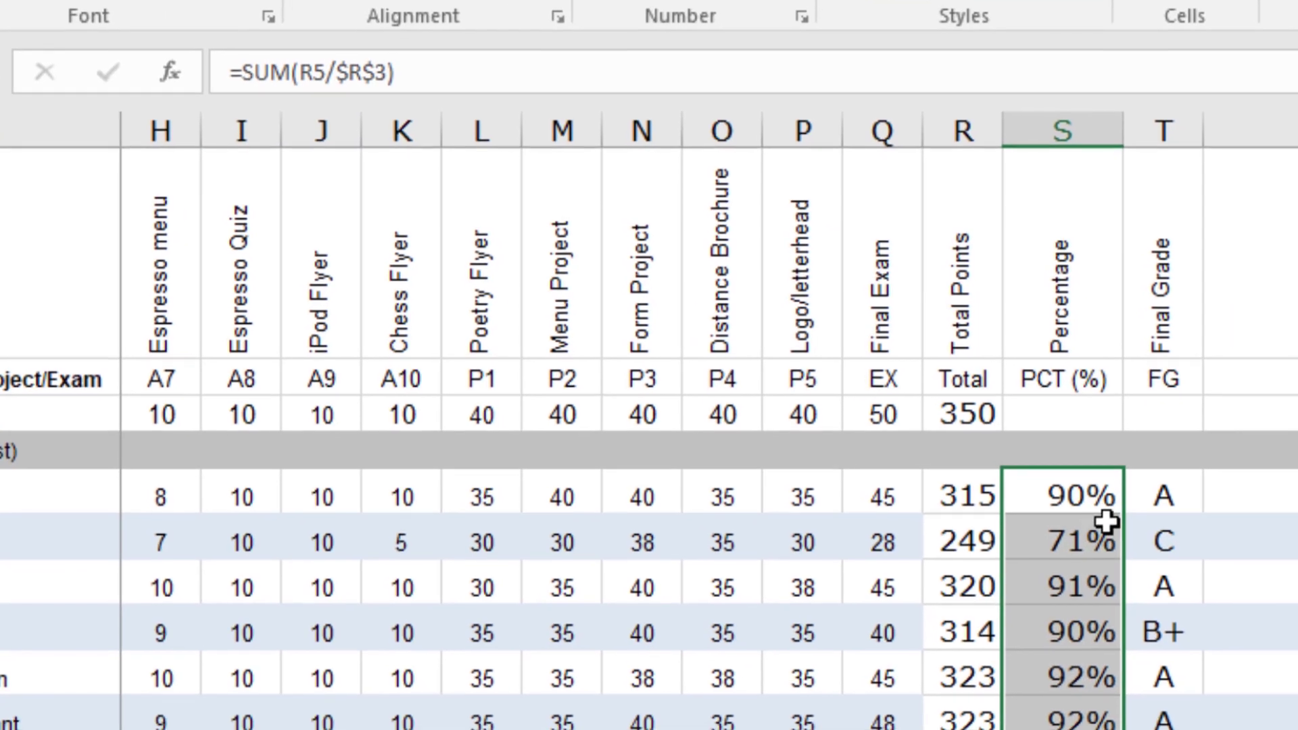
{"action": "left_click", "coordinate": [1095, 537]}
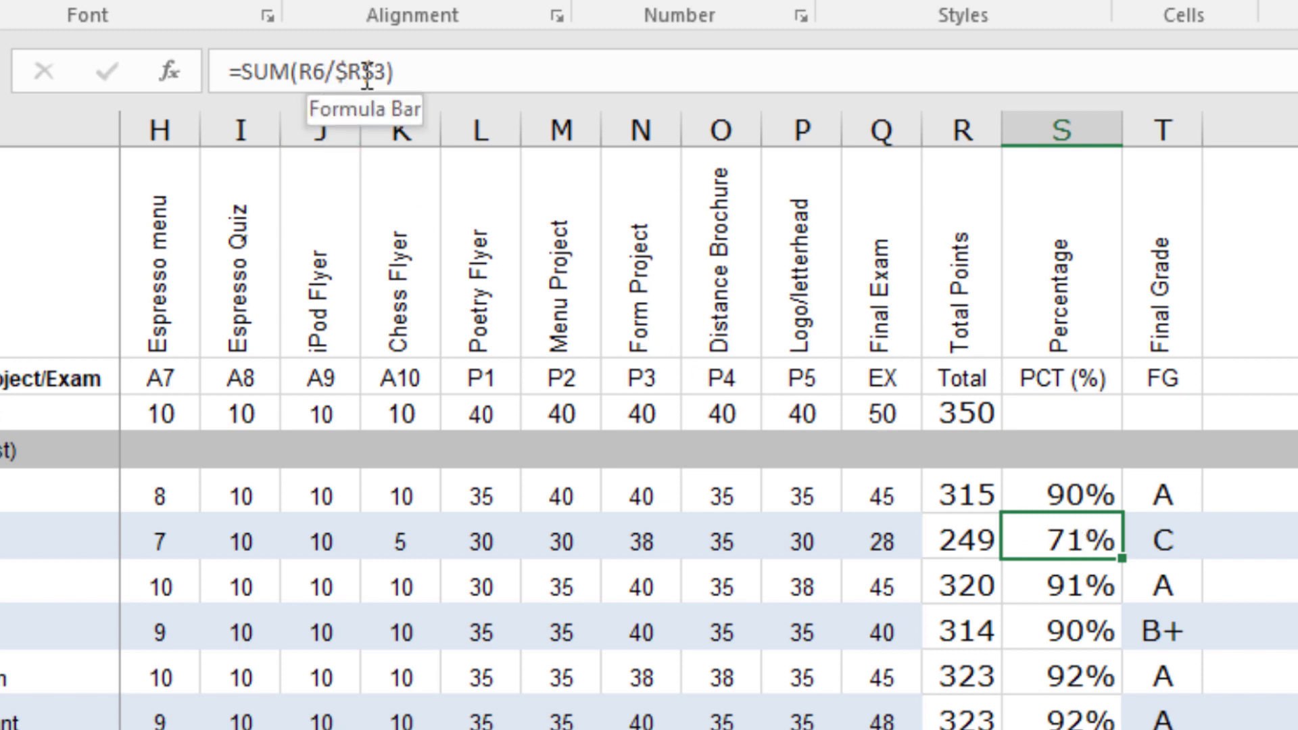
{"action": "left_click", "coordinate": [1059, 582]}
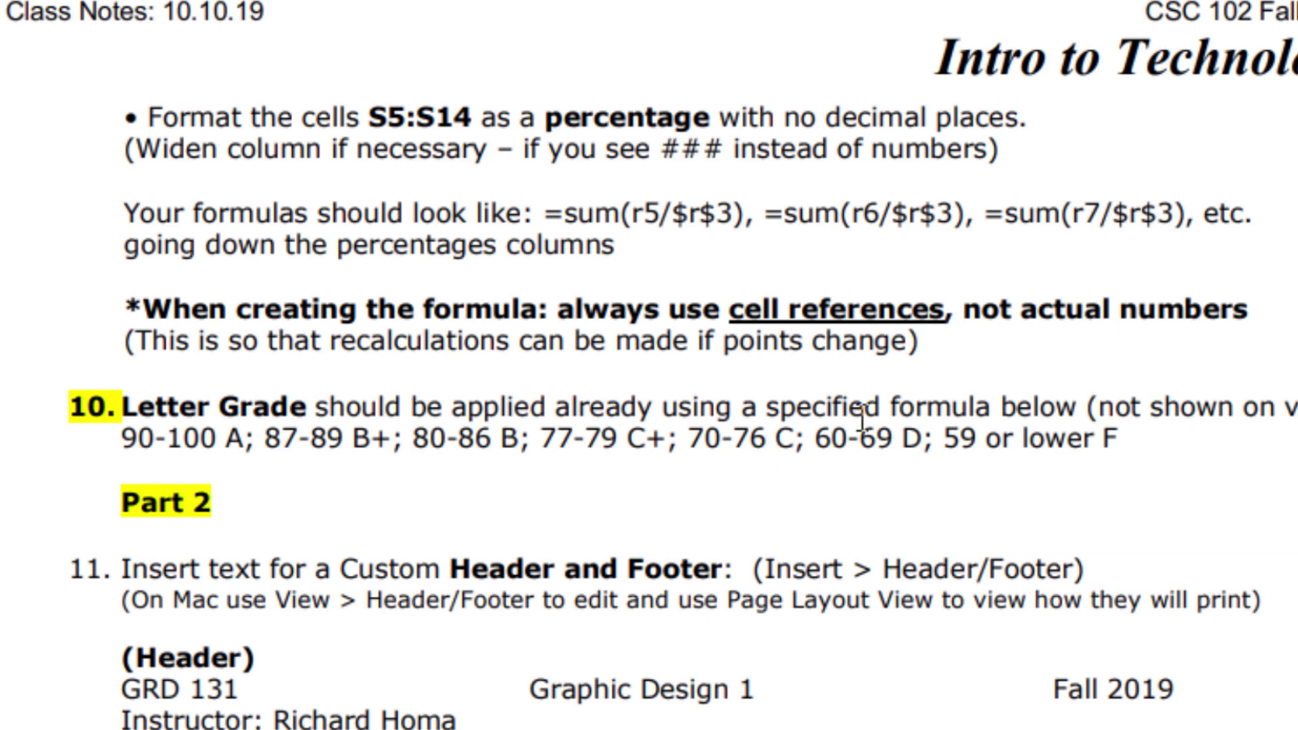
Step: Read the PDF's step 11 header-and-footer instructions, then return to the Excel gradebook
{"action": "scroll", "coordinate": [1247, 208], "scroll_direction": "down", "scroll_amount": 4}
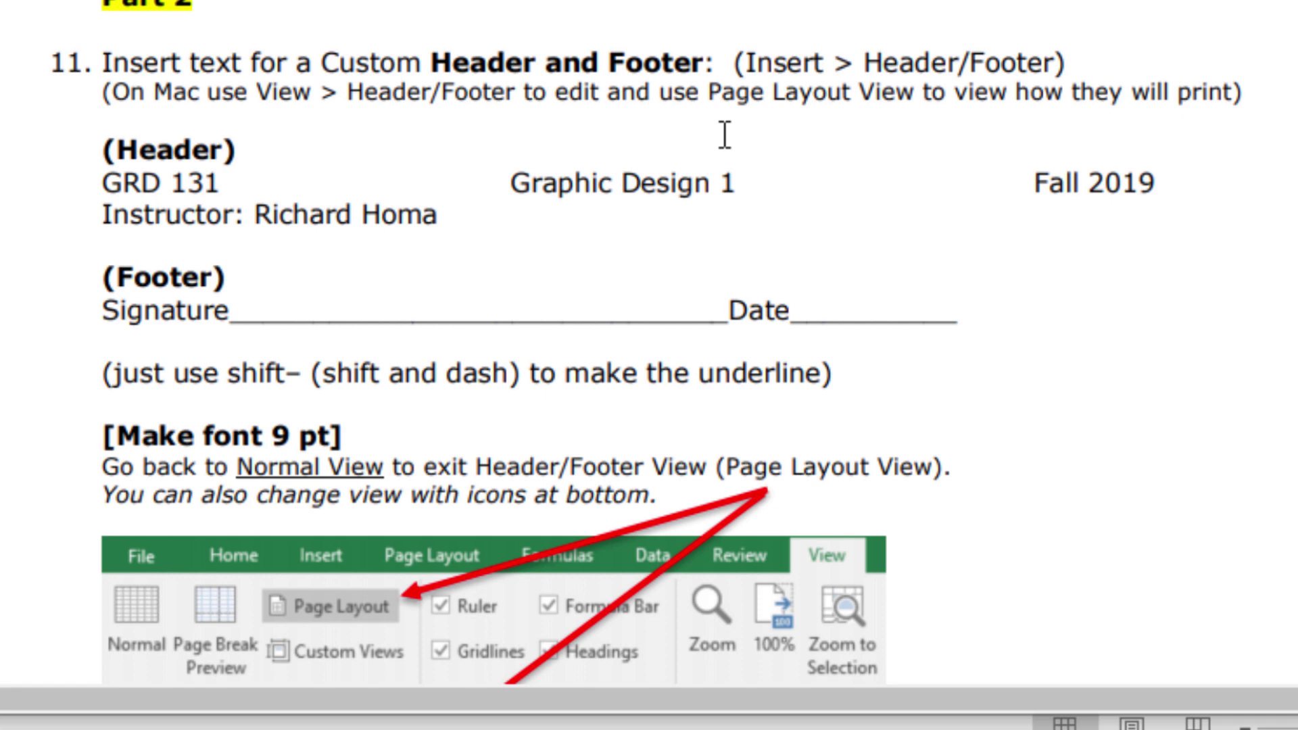
{"action": "left_click", "coordinate": [719, 708]}
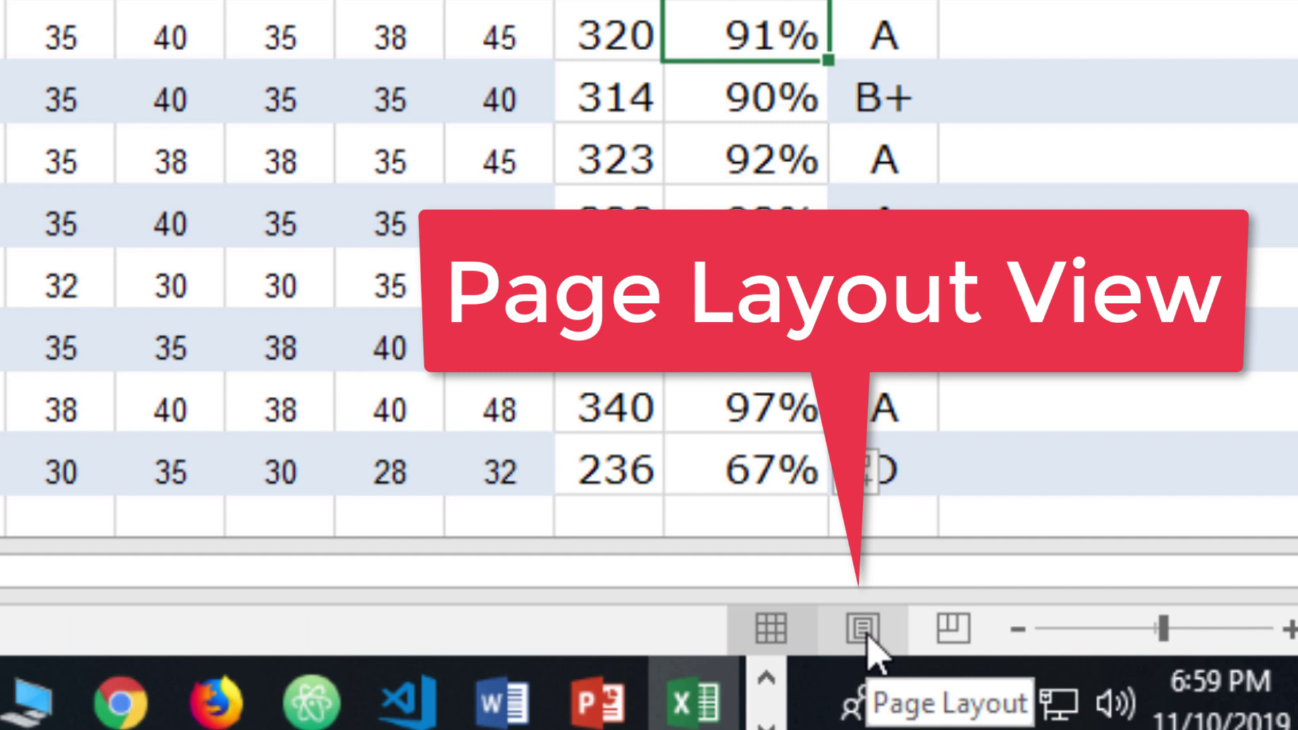
Step: Switch the gradebook to Page Layout view, accepting the unfreeze-panes prompt, and scroll back to column A
{"action": "left_click", "coordinate": [866, 637]}
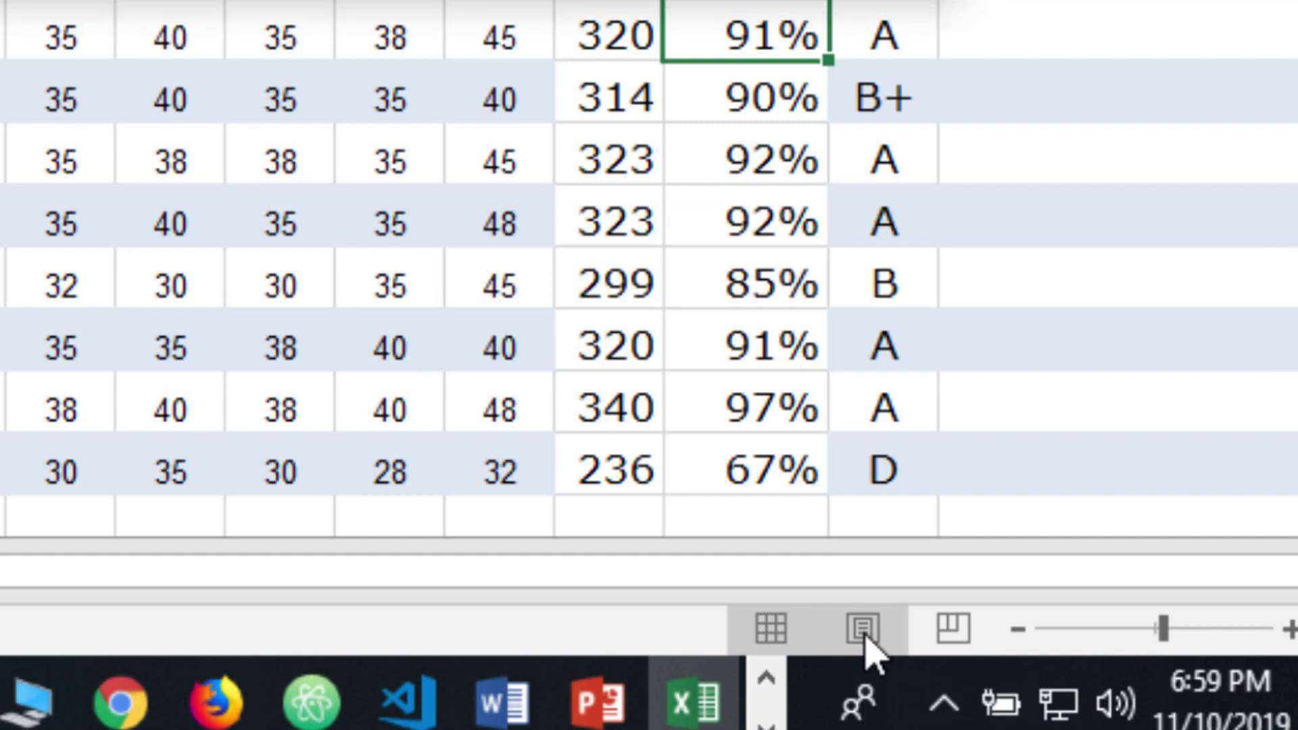
{"action": "left_click", "coordinate": [863, 628]}
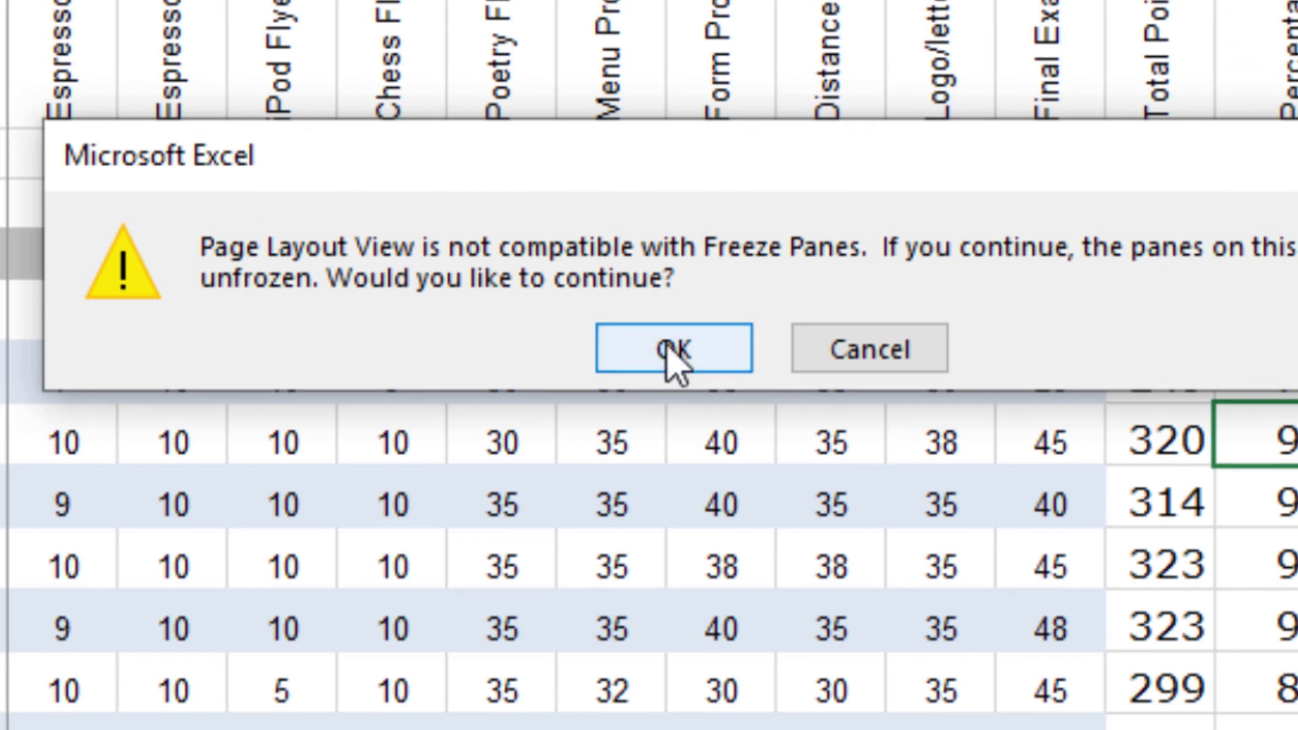
{"action": "left_click", "coordinate": [674, 352]}
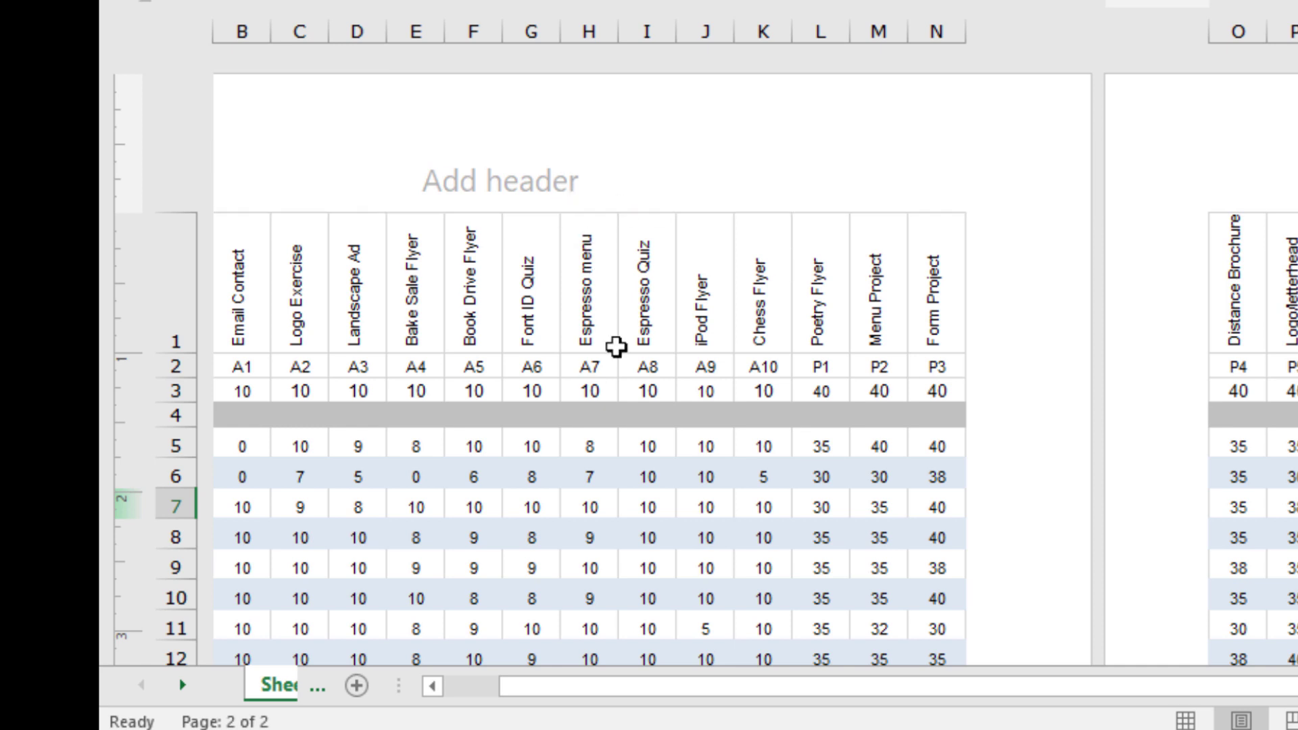
{"action": "left_click", "coordinate": [432, 686]}
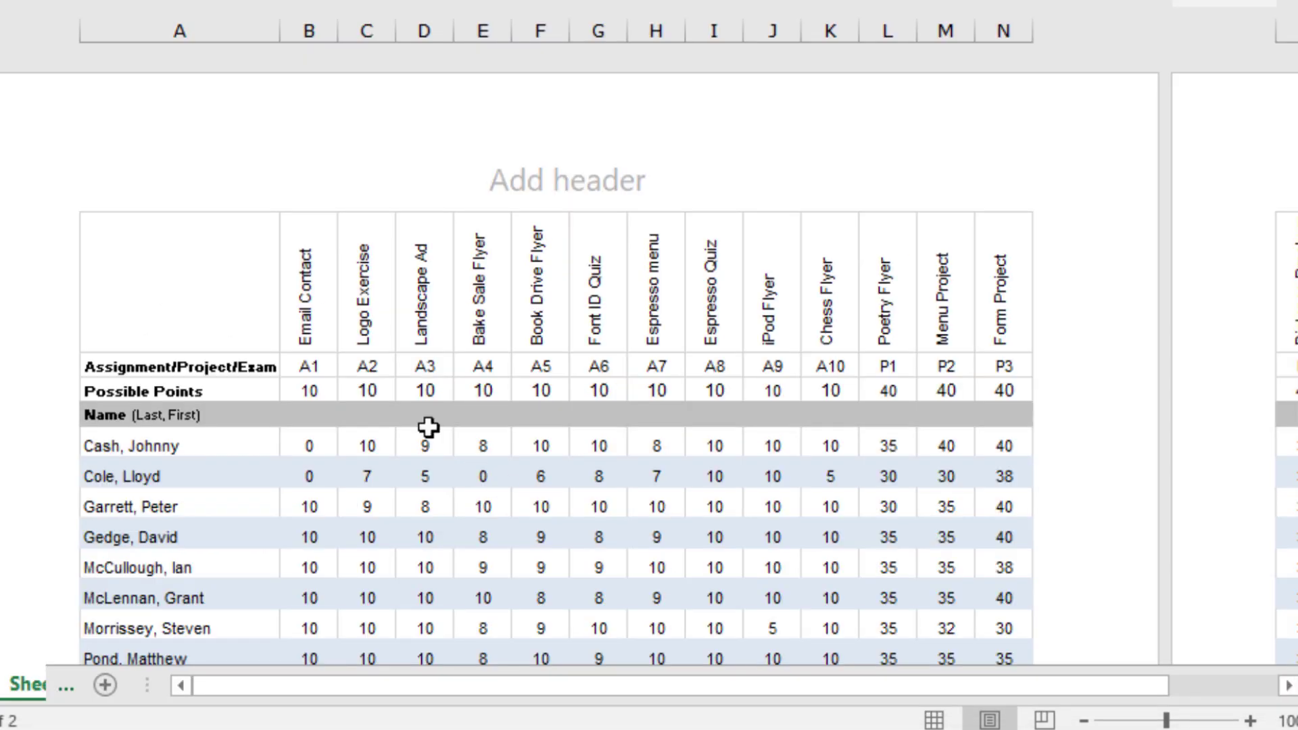
Step: Put GRD131 above an instructor-name line on the left of the header, Graphic Design 1 centred, Fall 2019 right
{"action": "left_click", "coordinate": [303, 175]}
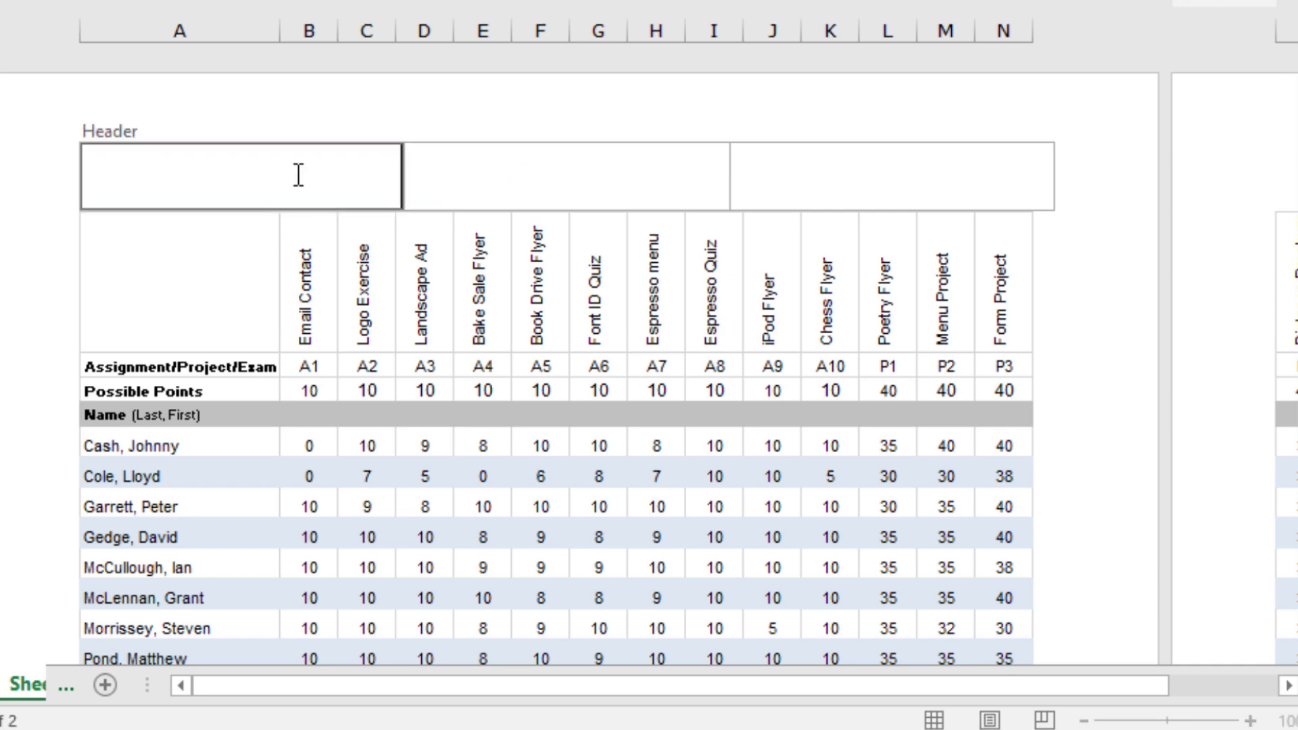
{"action": "type", "text": "G"}
{"action": "type", "text": "RD"}
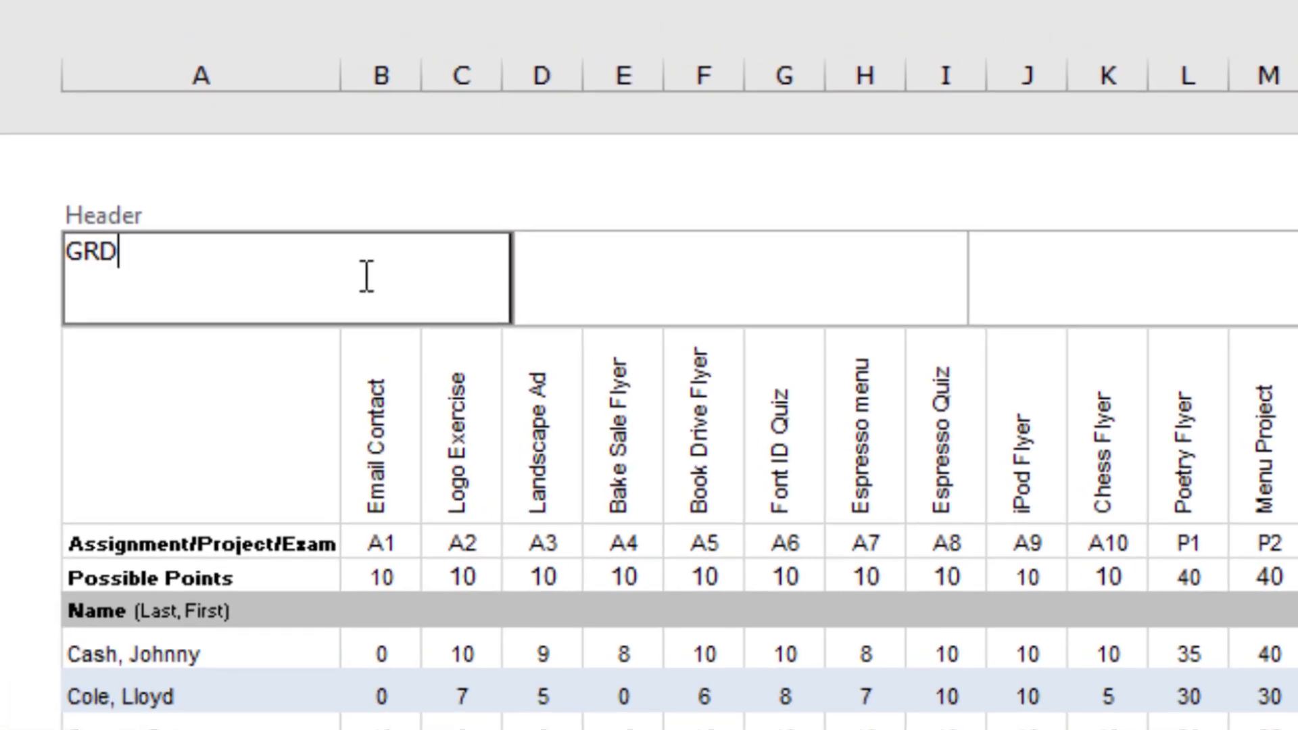
{"action": "type", "text": "131"}
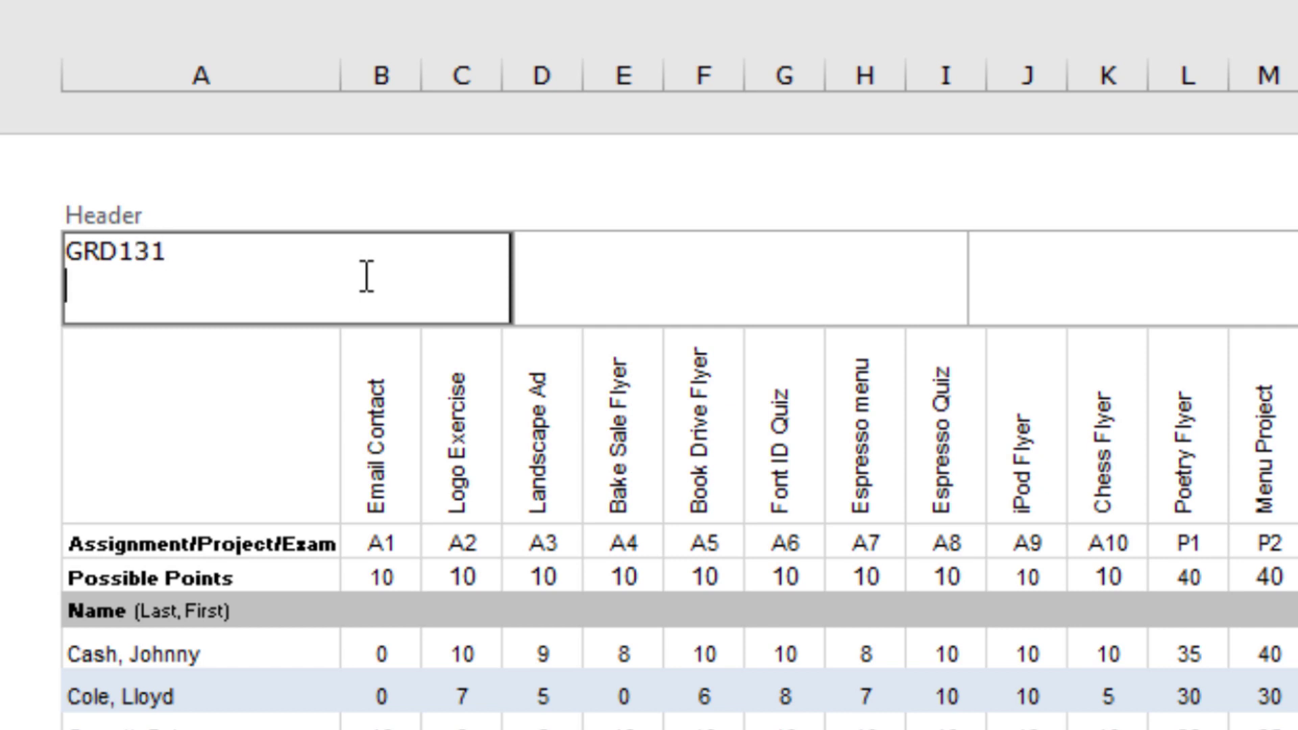
{"action": "key", "text": "Return"}
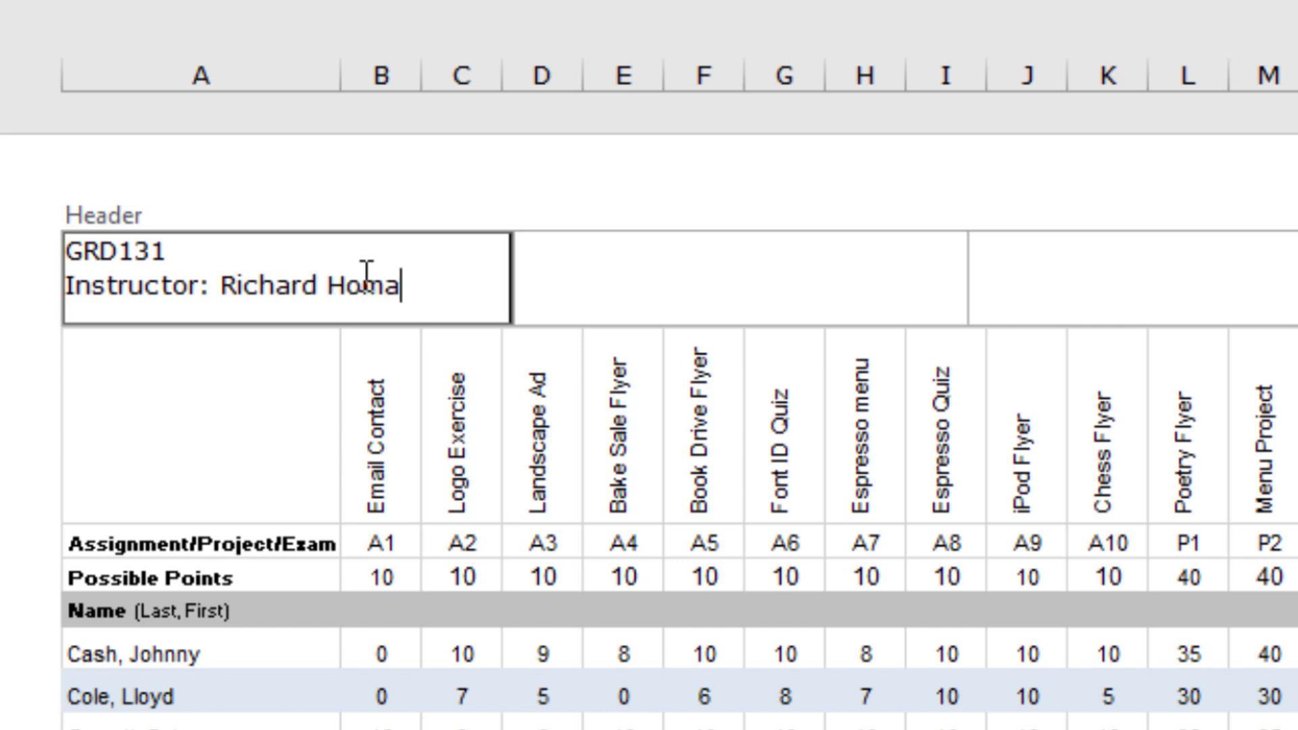
{"action": "key", "text": "Tab"}
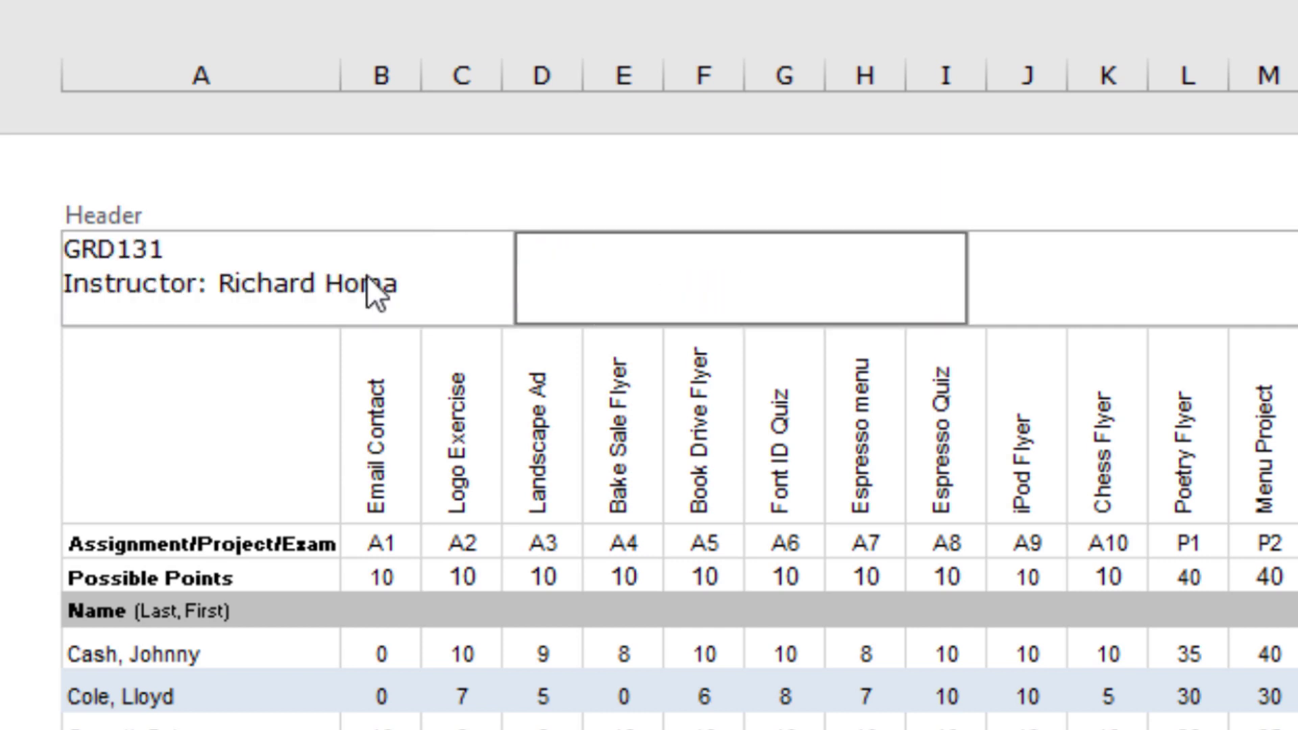
{"action": "type", "text": "Grap"}
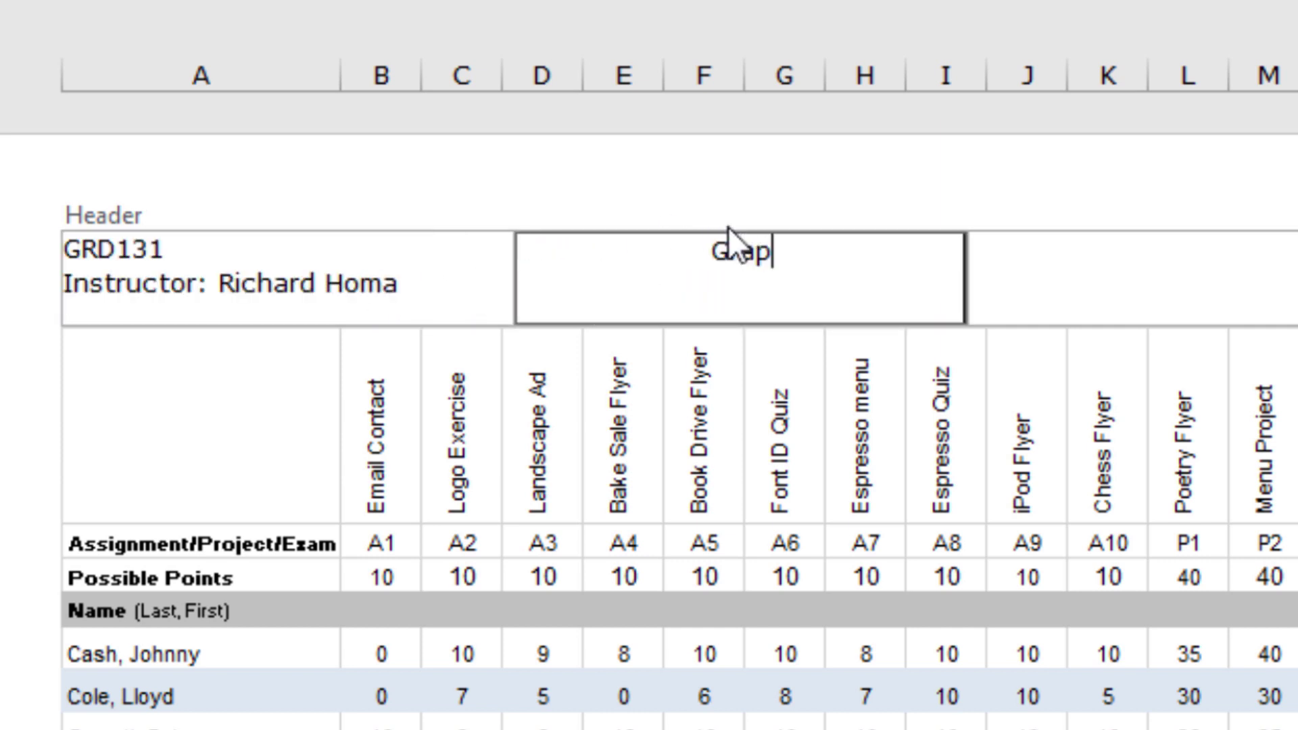
{"action": "type", "text": "hic Design"}
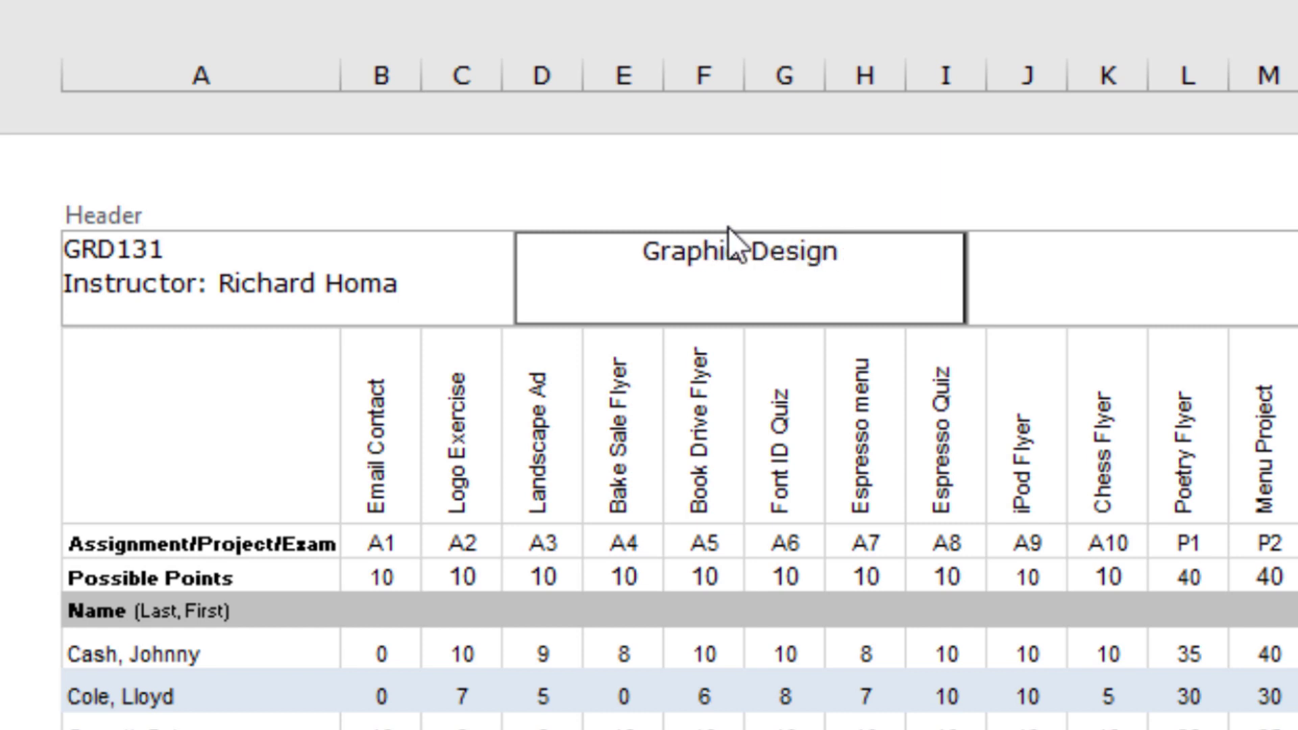
{"action": "type", "text": " 1"}
{"action": "left_click", "coordinate": [1173, 263]}
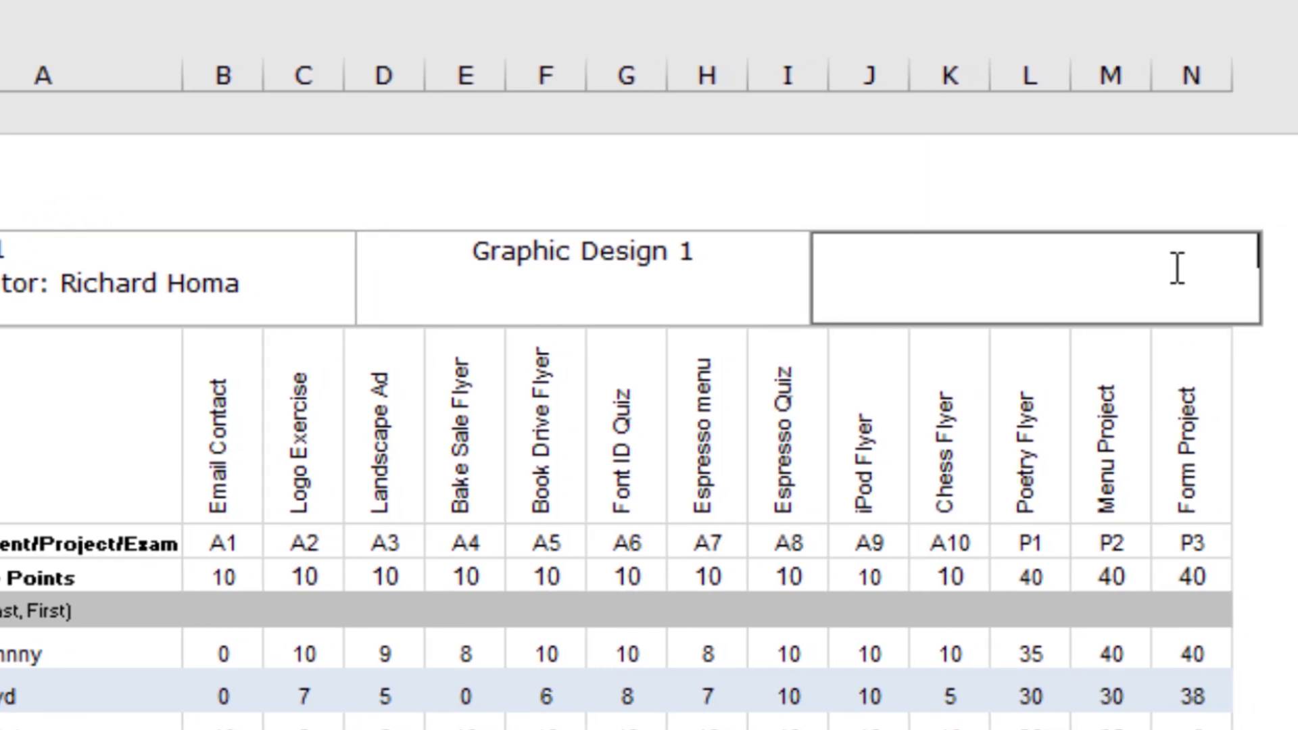
{"action": "type", "text": "Fall 2019"}
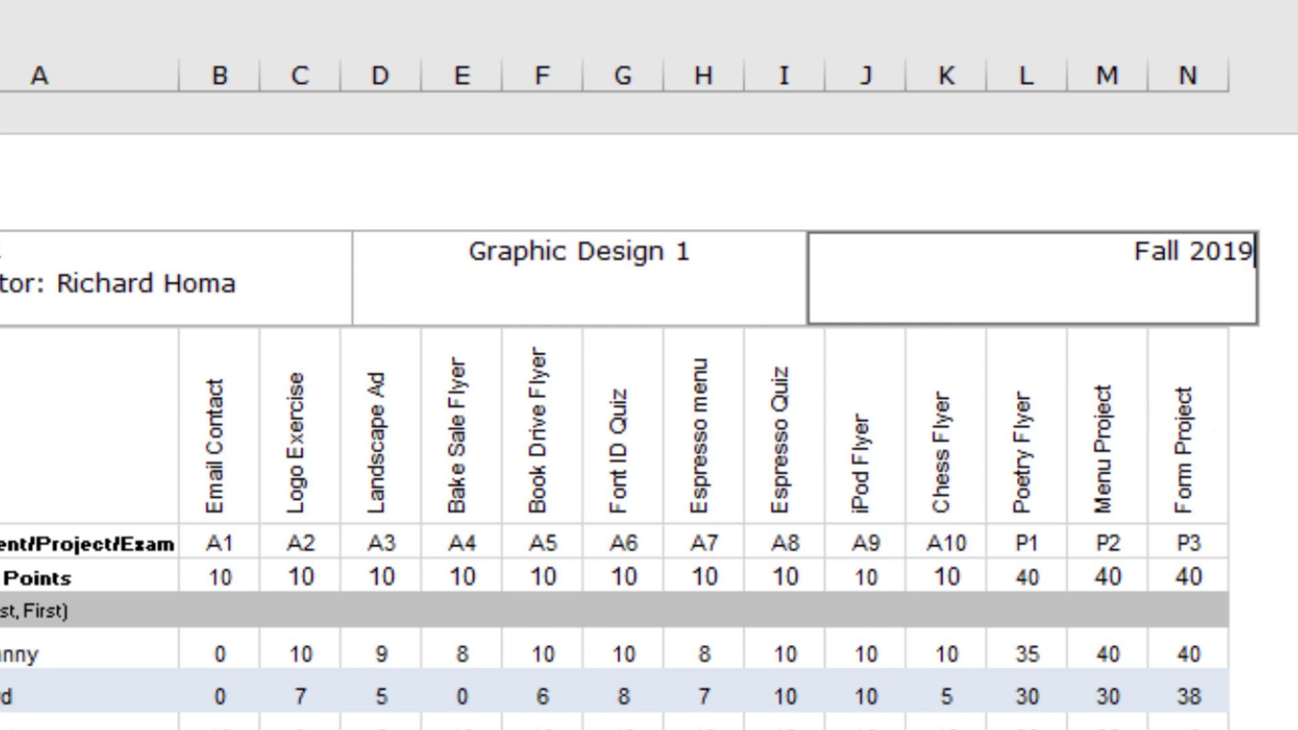
Step: Type 'Signature' and 'Date' each followed by an underscore line into the left footer section
{"action": "scroll", "coordinate": [632, 572], "scroll_direction": "down", "scroll_amount": 5}
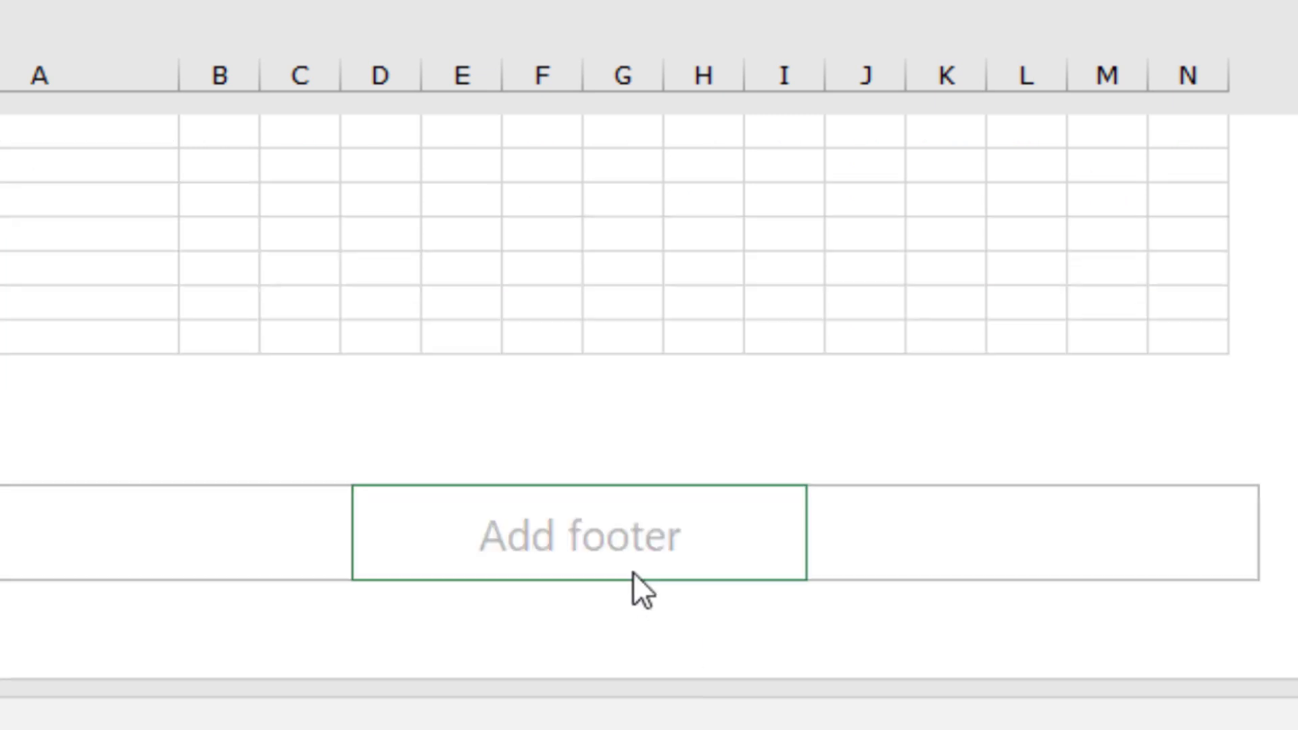
{"action": "left_click", "coordinate": [541, 511]}
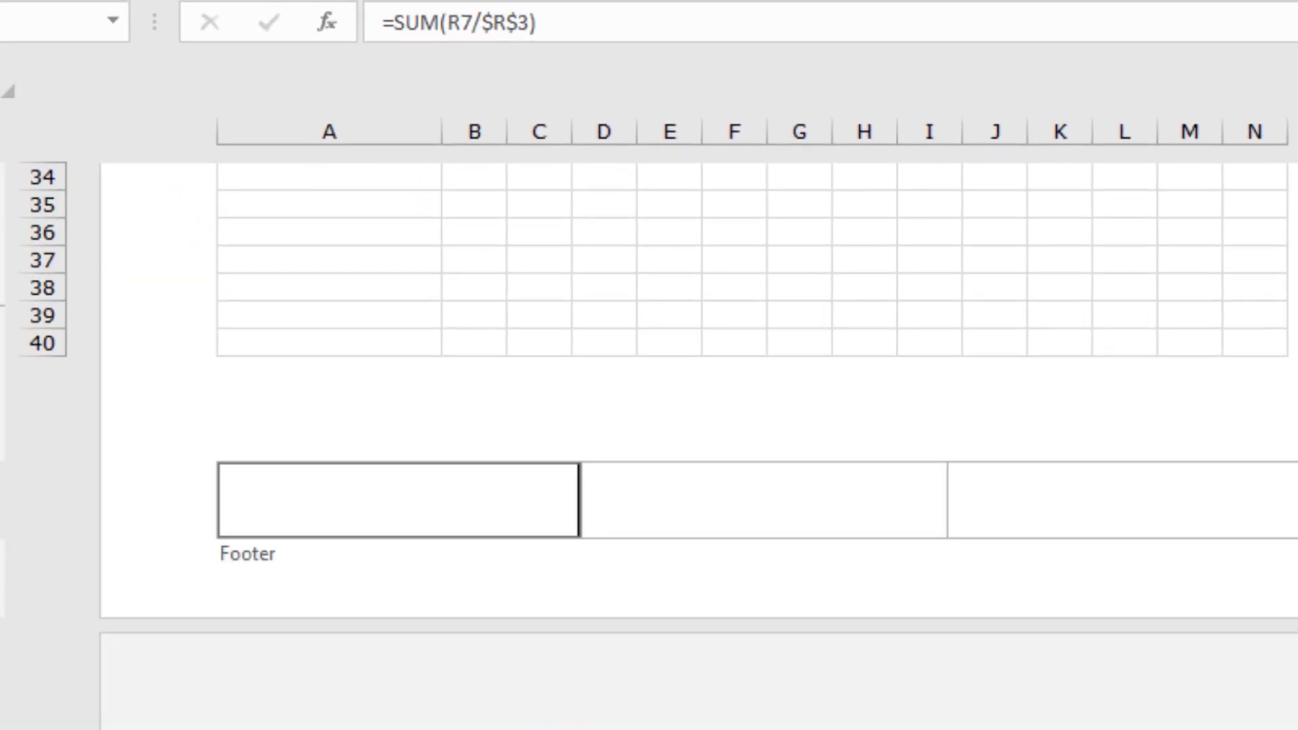
{"action": "key", "text": "alt+Tab"}
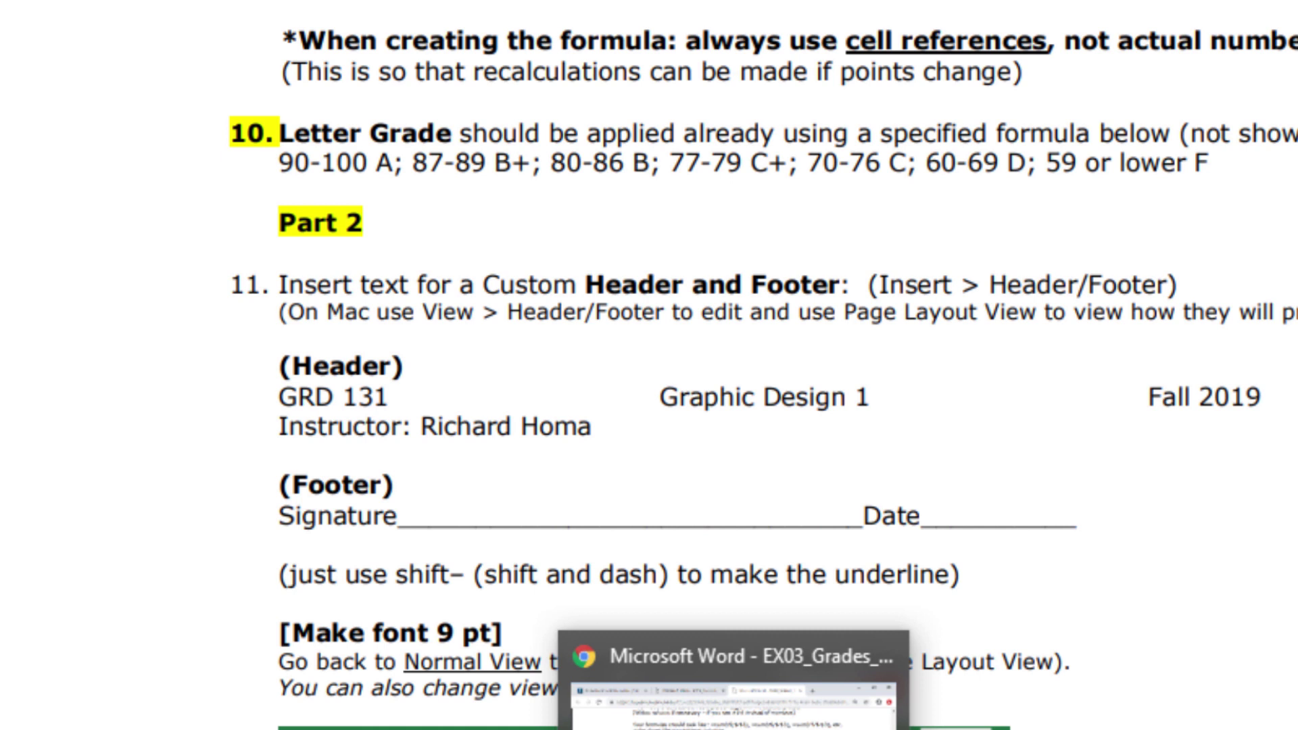
{"action": "key", "text": "alt+Tab"}
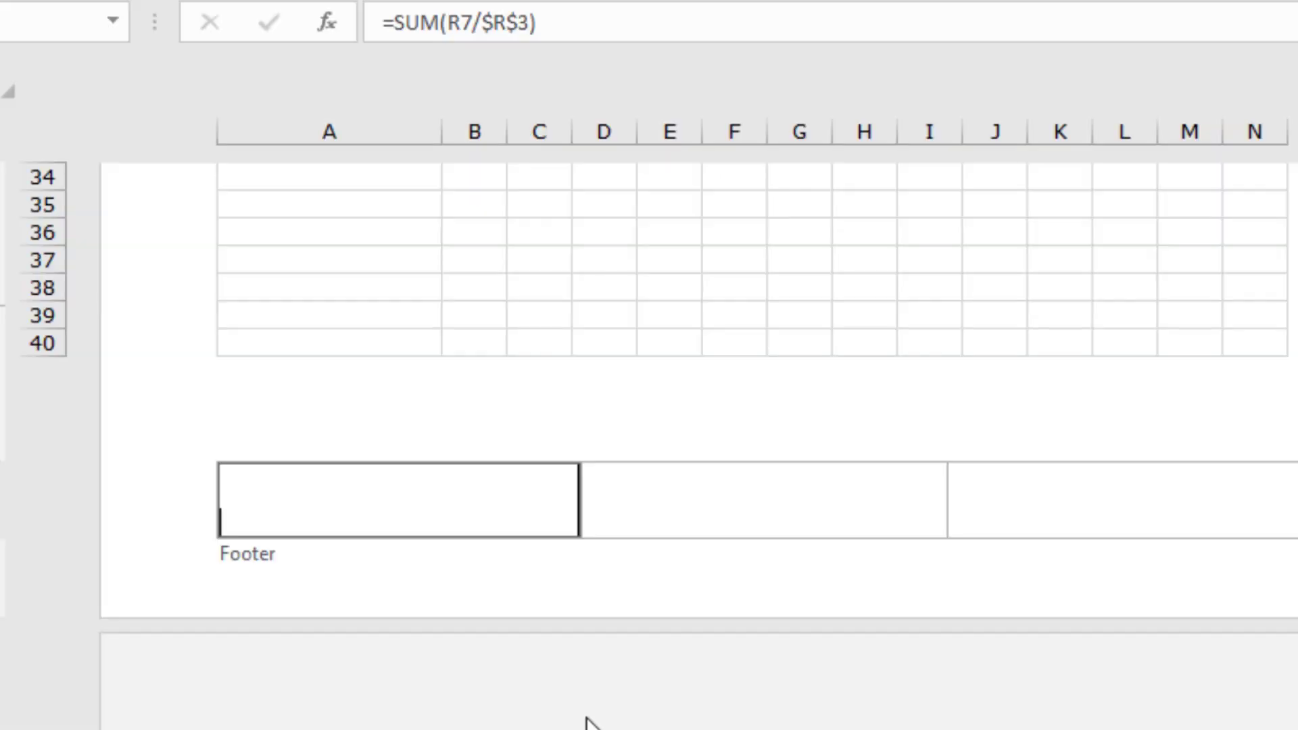
{"action": "type", "text": "Signature"}
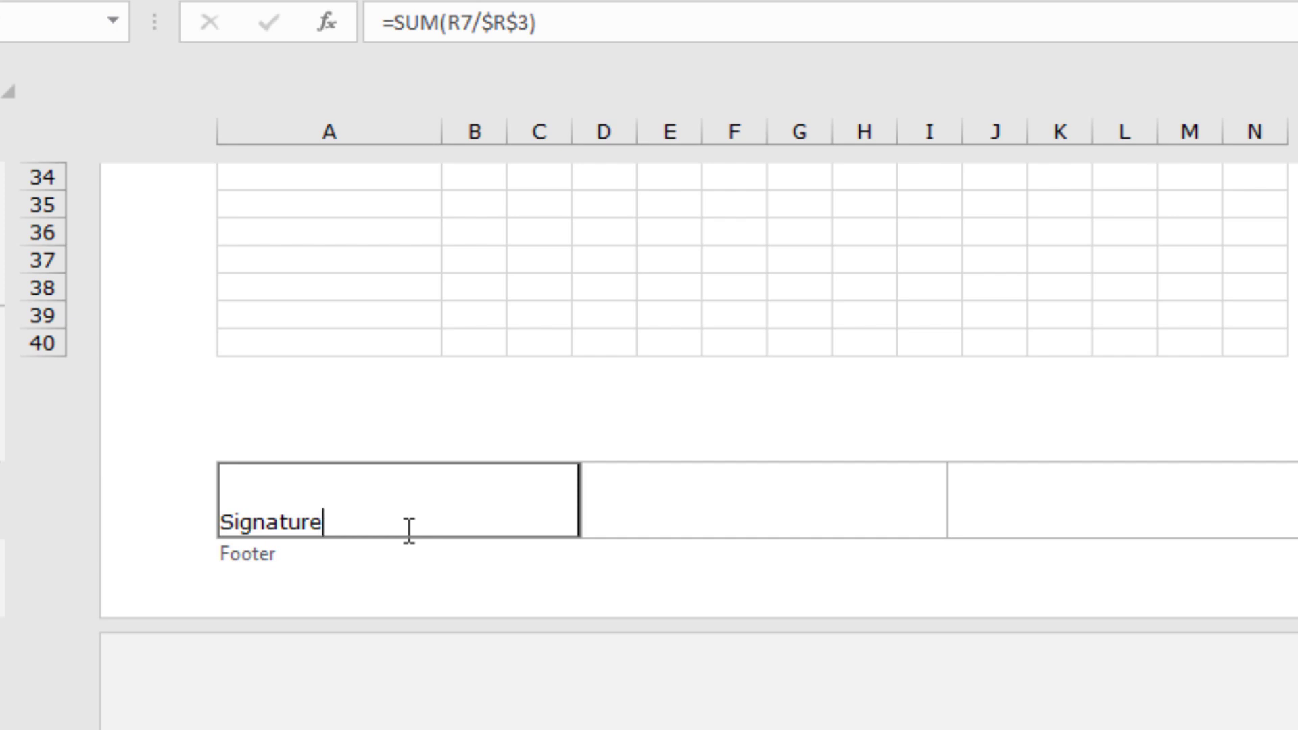
{"action": "type", "text": "__________________"}
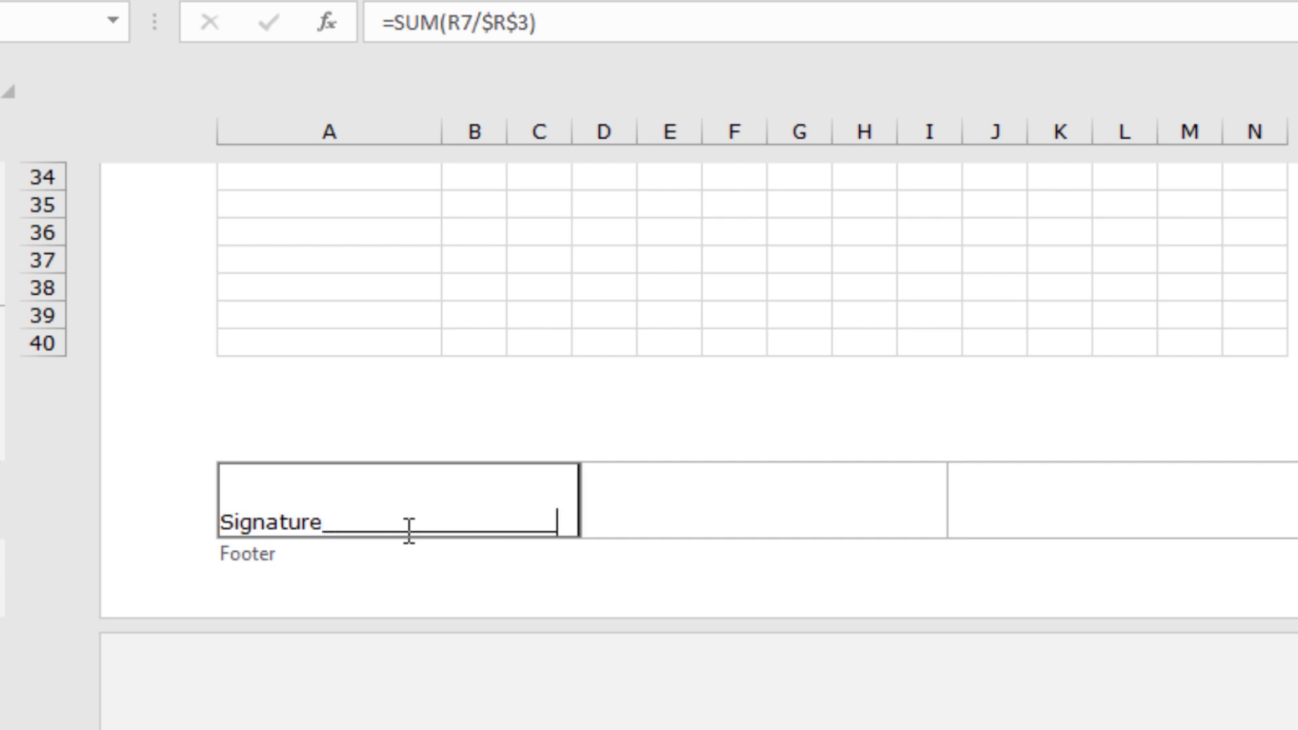
{"action": "type", "text": "____________________"}
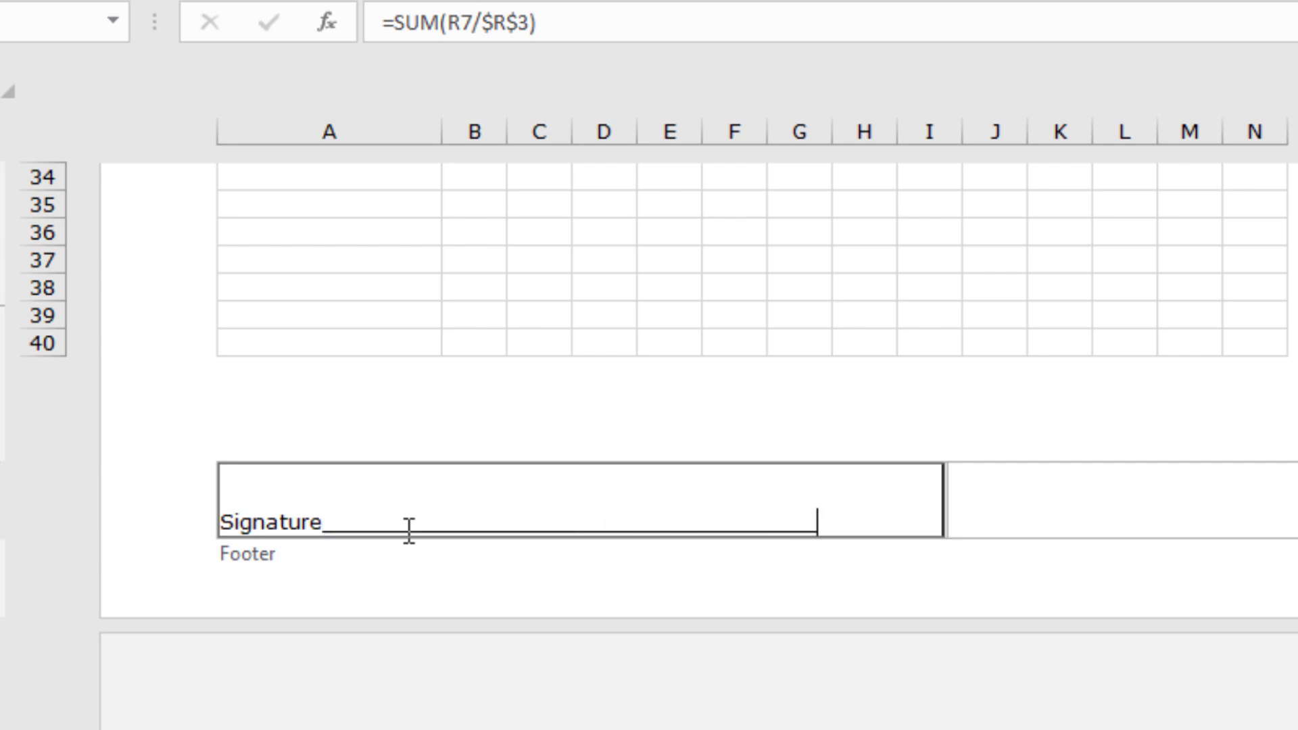
{"action": "type", "text": " Date______"}
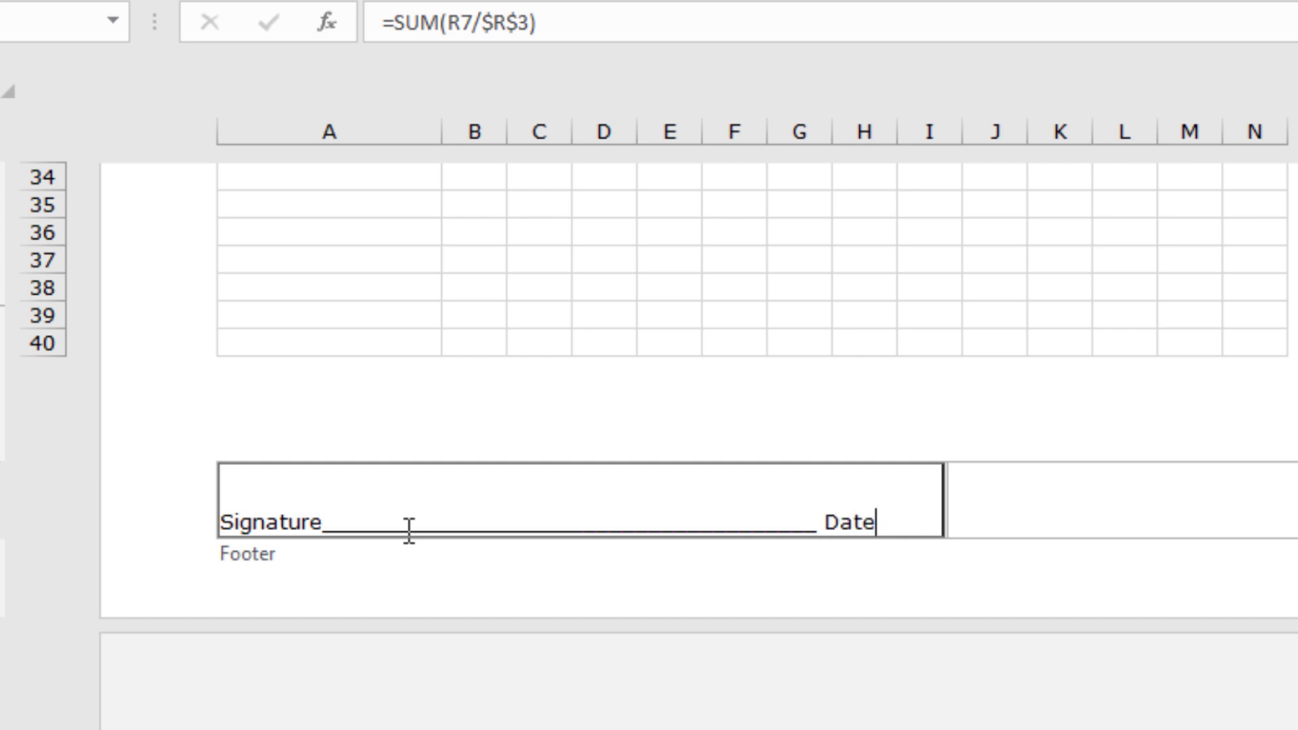
{"action": "type", "text": "____________"}
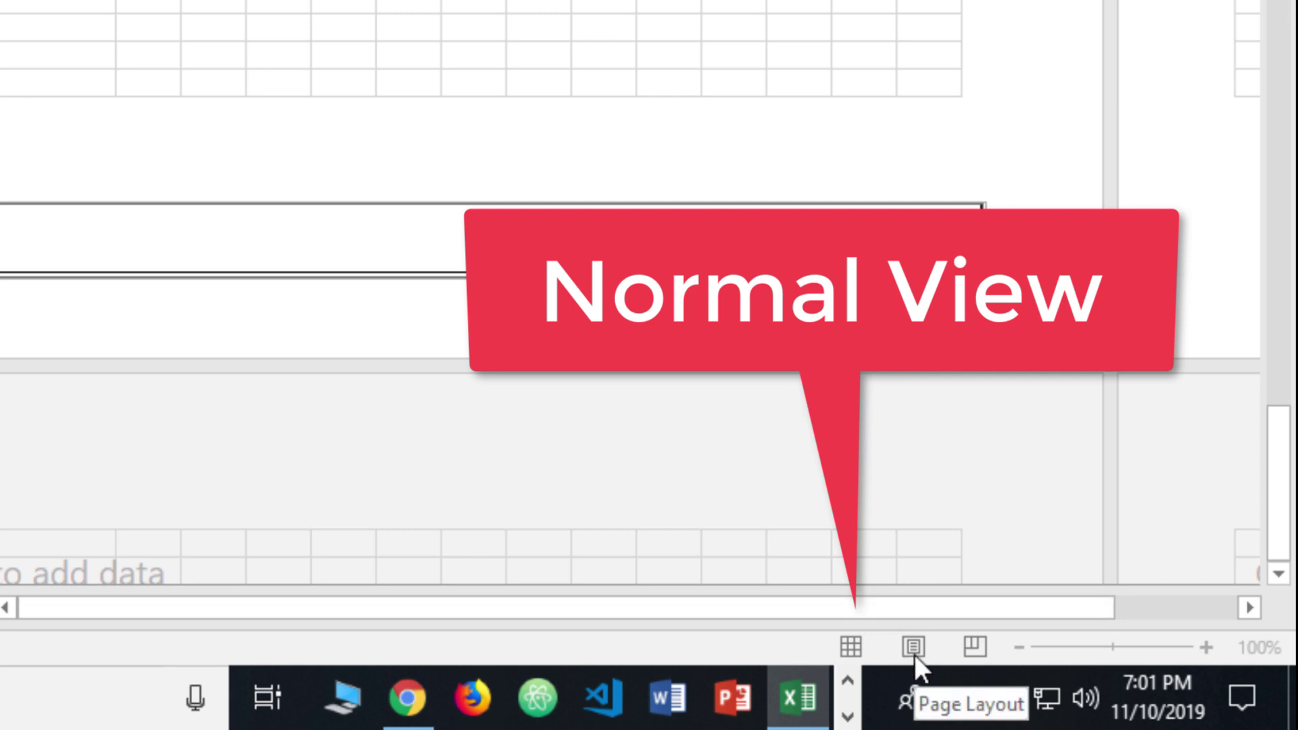
Step: Switch the gradebook back to Normal view and scroll up to the top of the sheet
{"action": "left_click", "coordinate": [850, 647]}
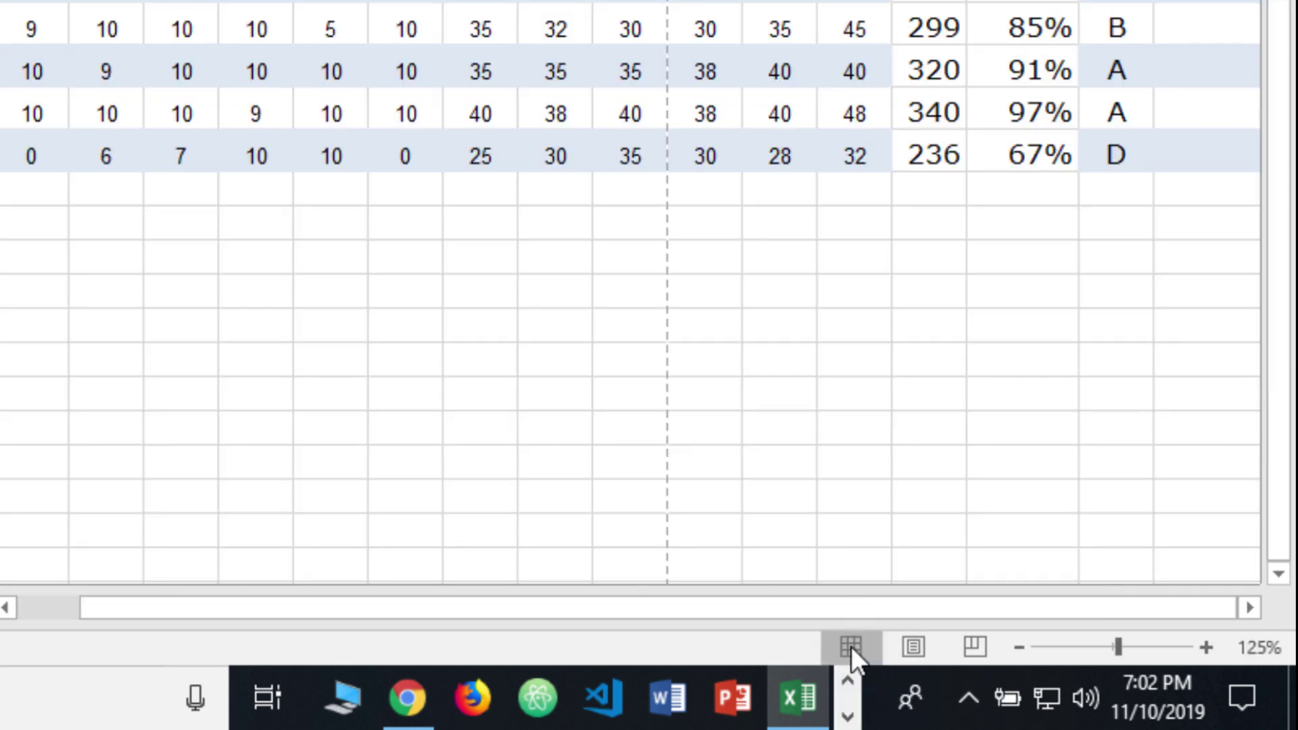
{"action": "scroll", "coordinate": [764, 290], "scroll_direction": "up", "scroll_amount": 3}
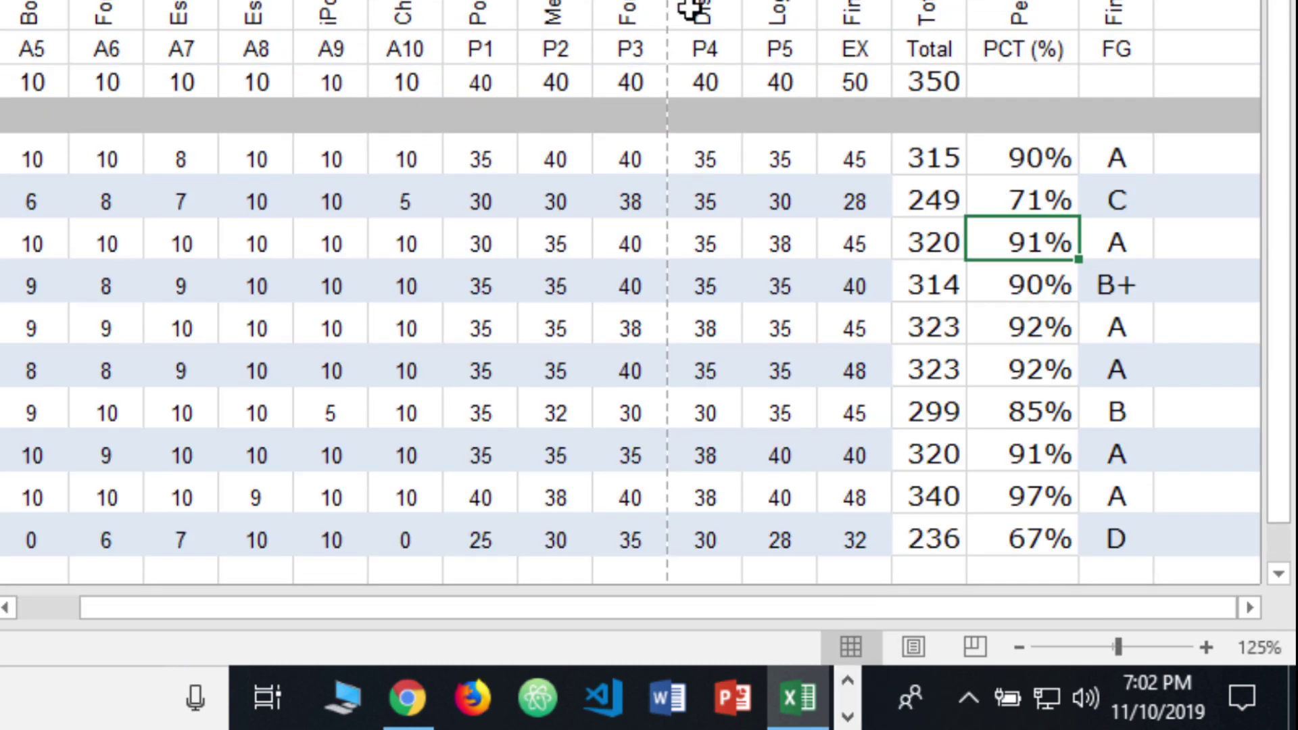